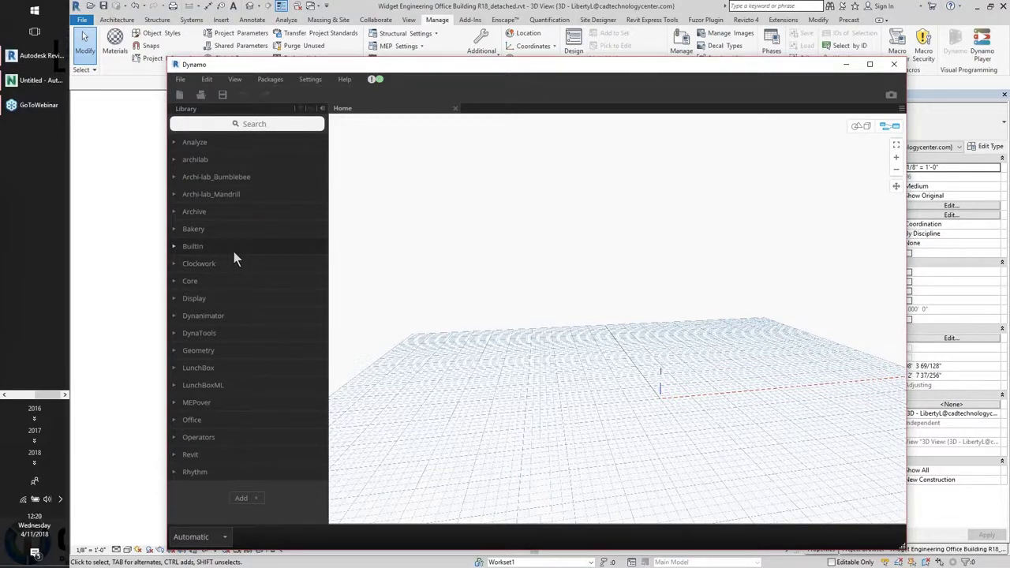
Switch to the PowerPoint slide show and advance the Software Checklist slide to the bullet about the two Dynamo Core versions.
key("super+Tab")
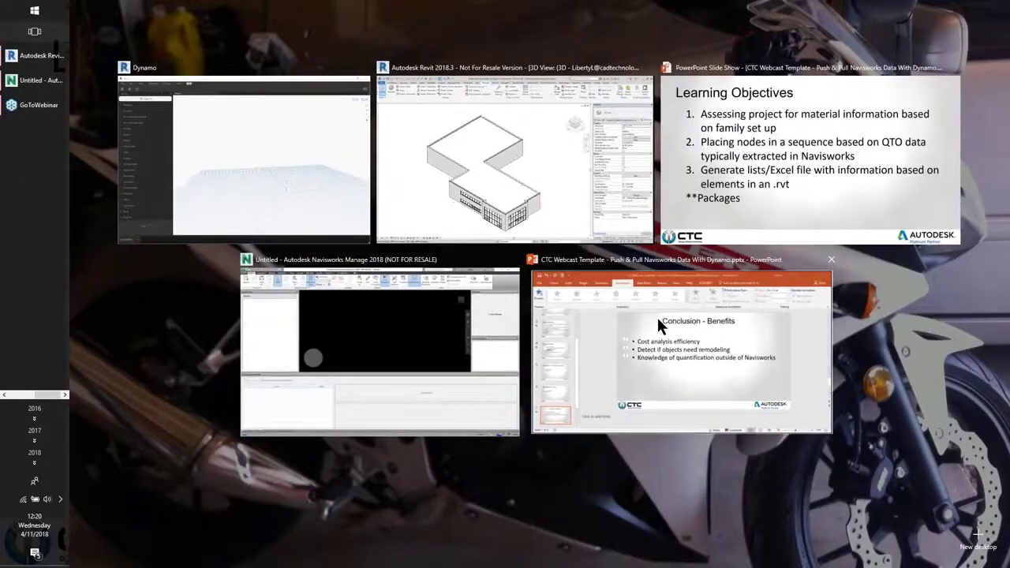
left_click(656, 314)
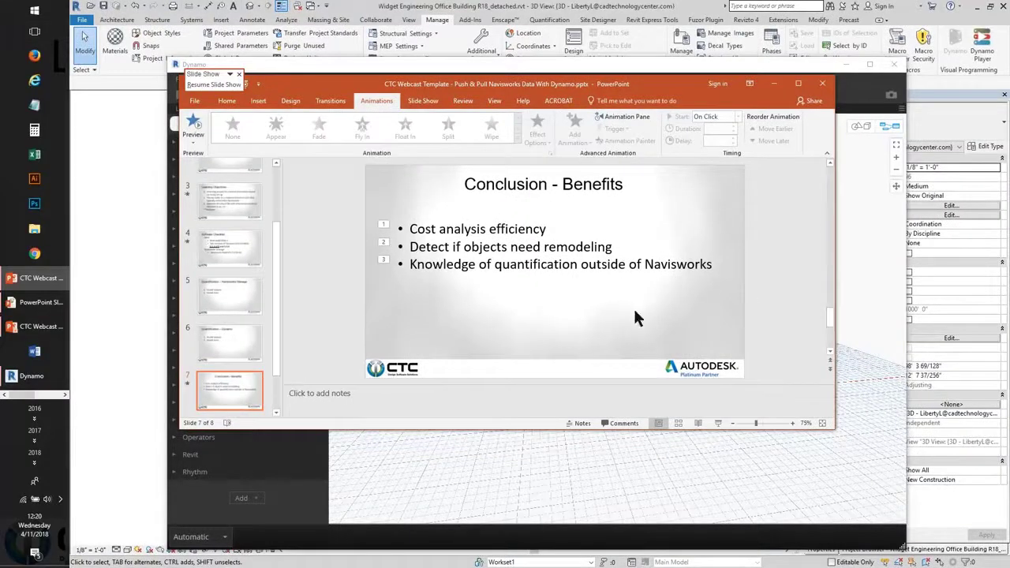
left_click(773, 84)
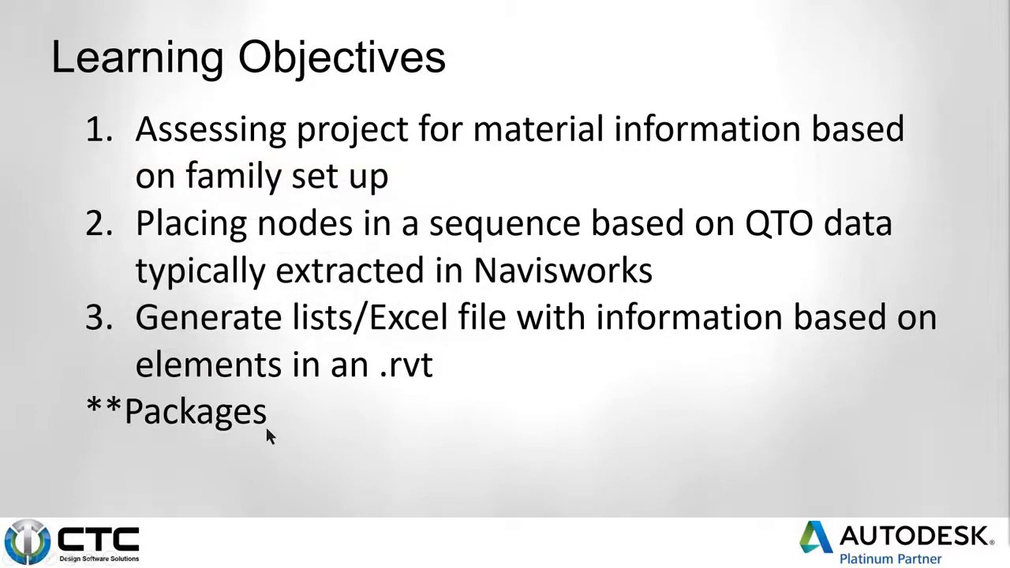
left_click(428, 458)
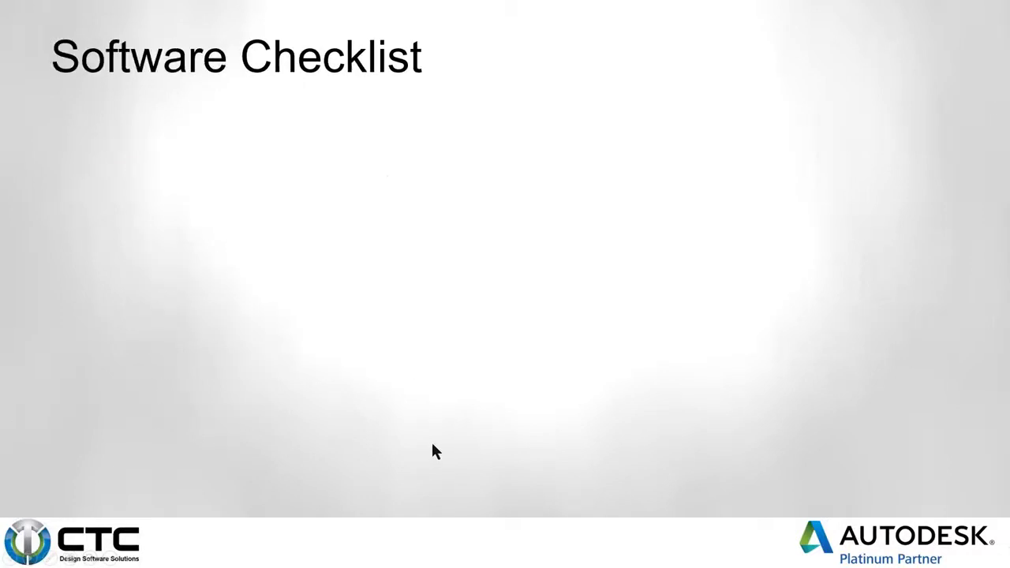
left_click(433, 435)
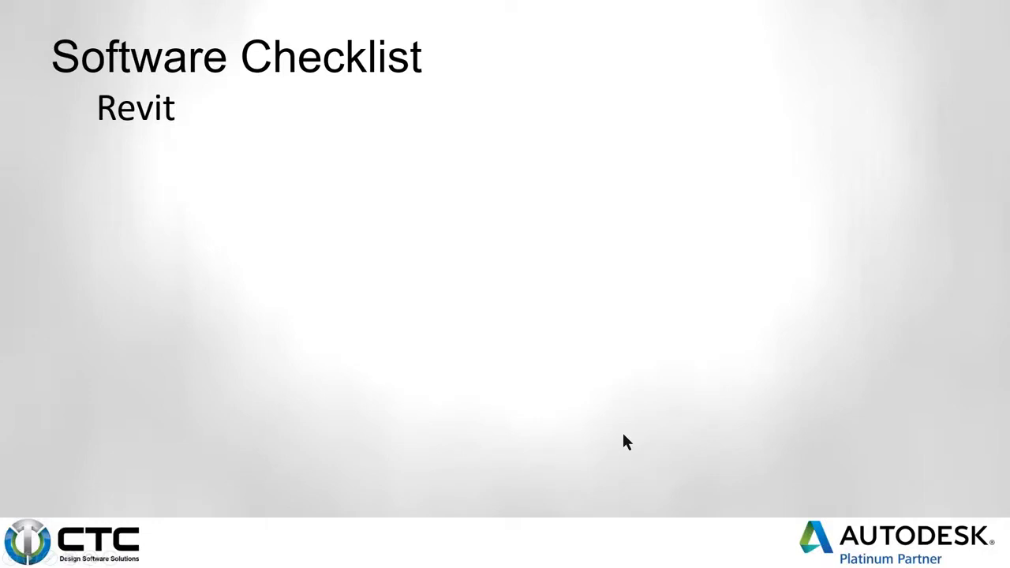
left_click(360, 422)
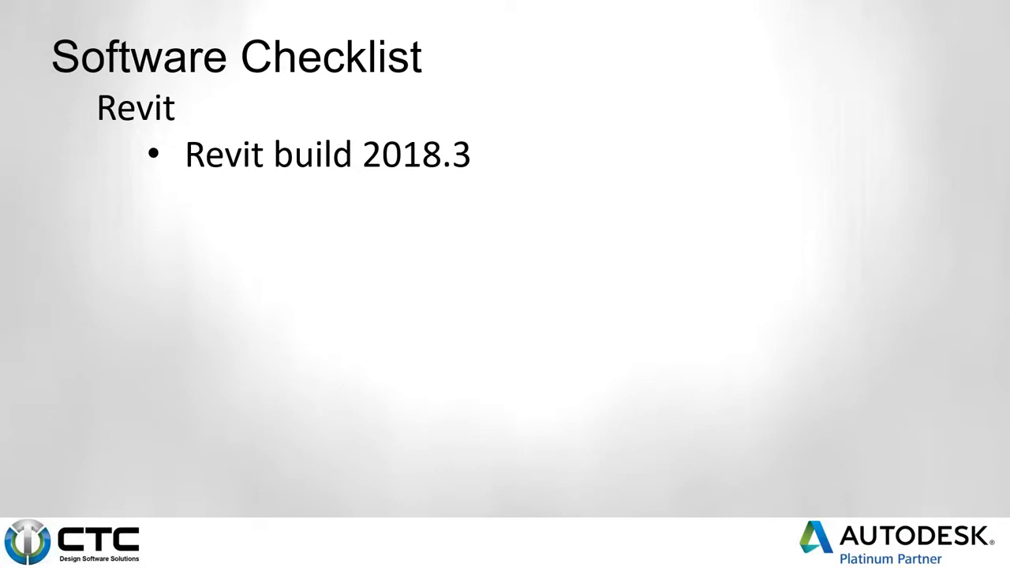
left_click(192, 386)
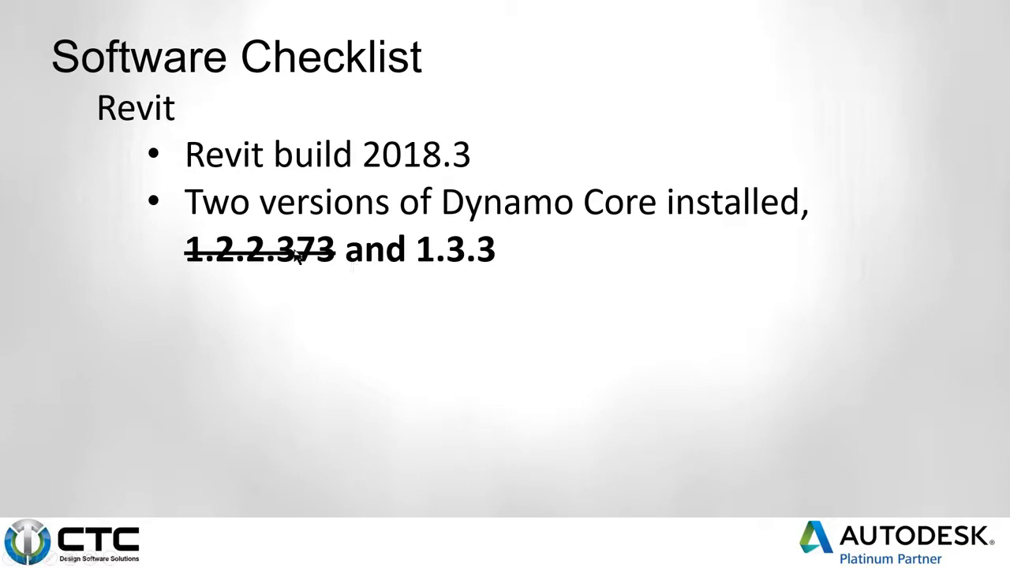
Switch to Dynamo and check the installed Dynamo Core and Dynamo Revit versions in its About information.
key("super+Tab")
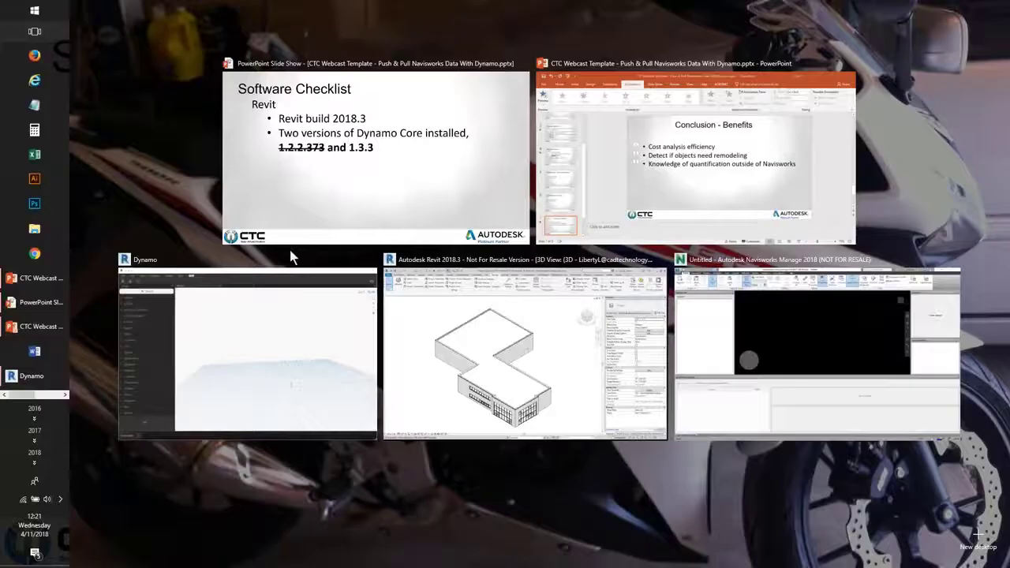
left_click(330, 334)
left_click(349, 82)
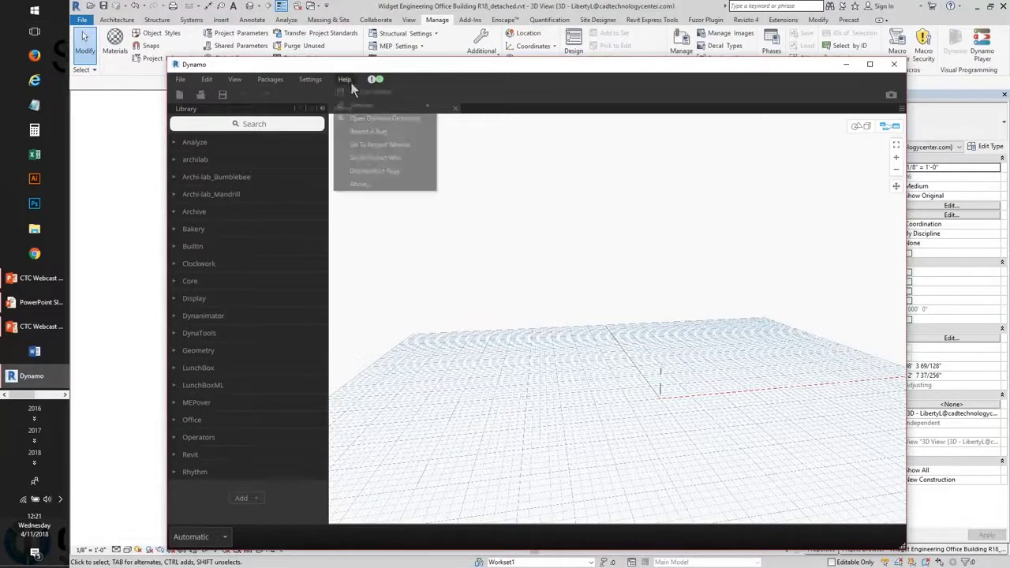
left_click(367, 186)
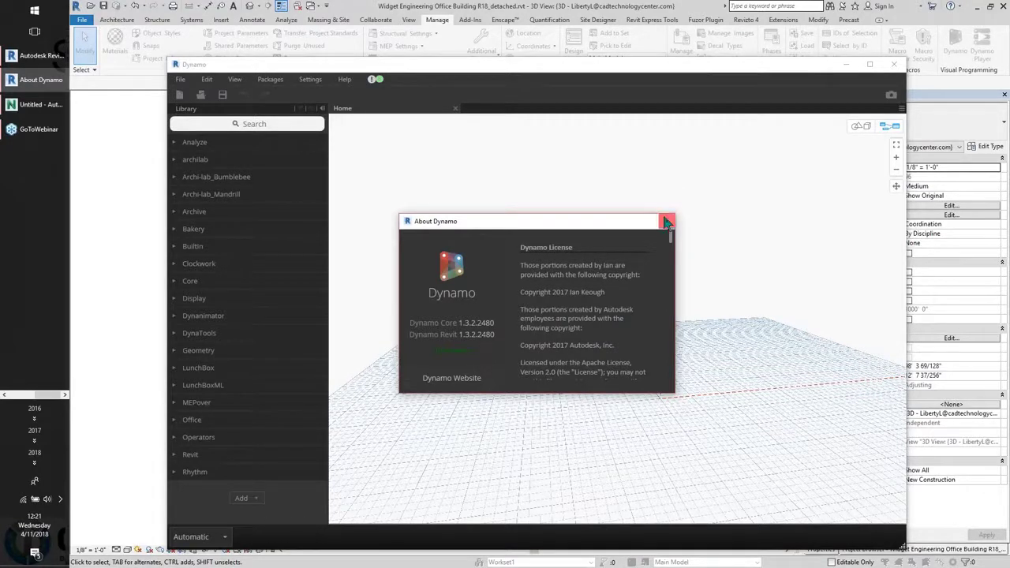
left_click(666, 223)
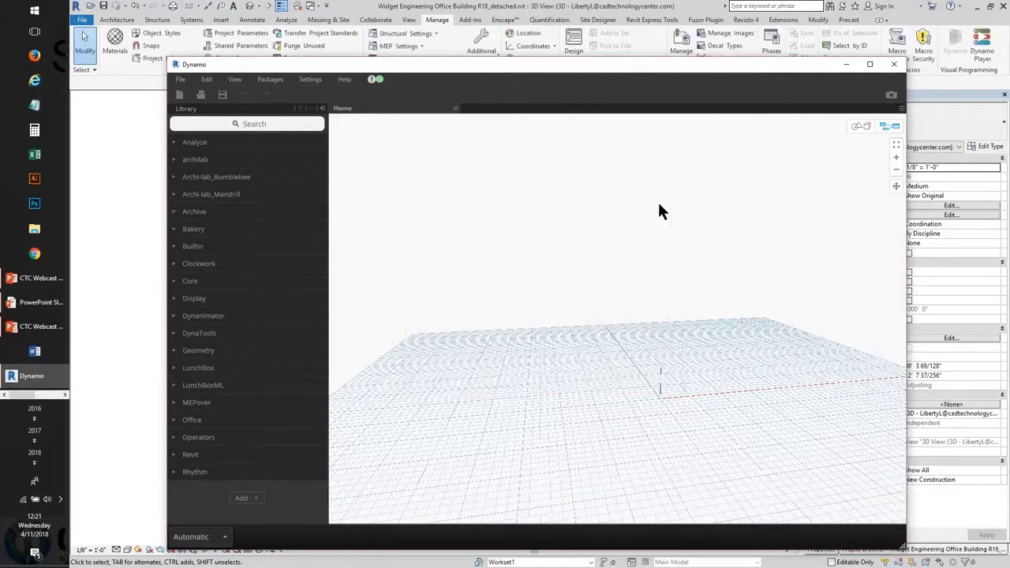
Return to the PowerPoint slide show and reveal the Navisworks Manage entry and its build bullet.
key("super+Tab")
left_click(697, 211)
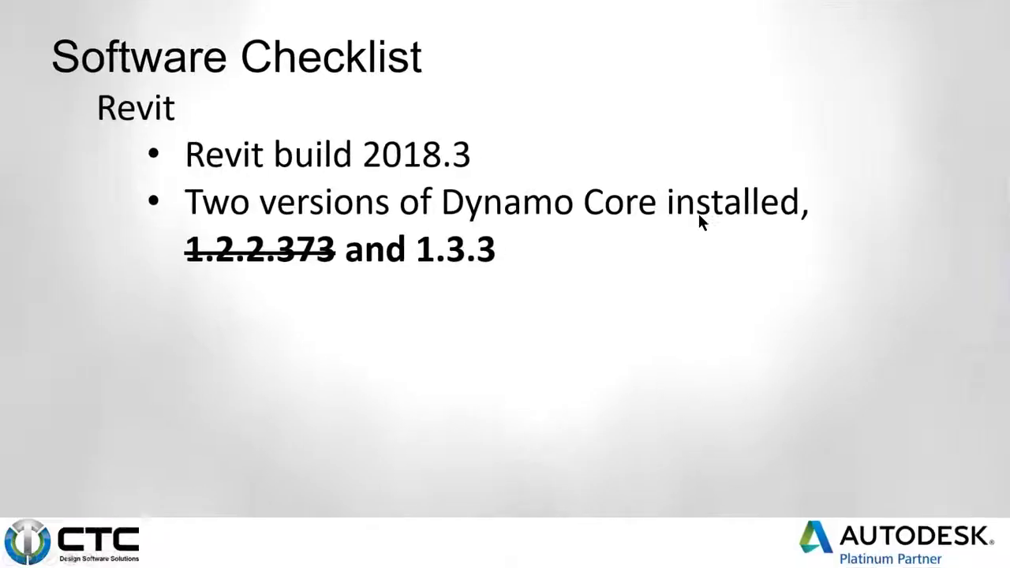
left_click(499, 450)
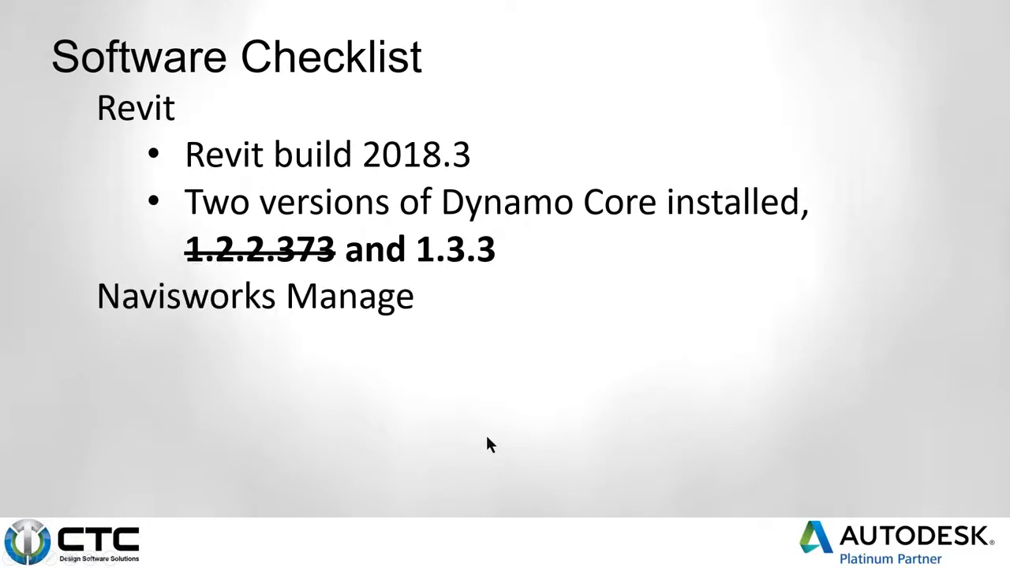
left_click(487, 443)
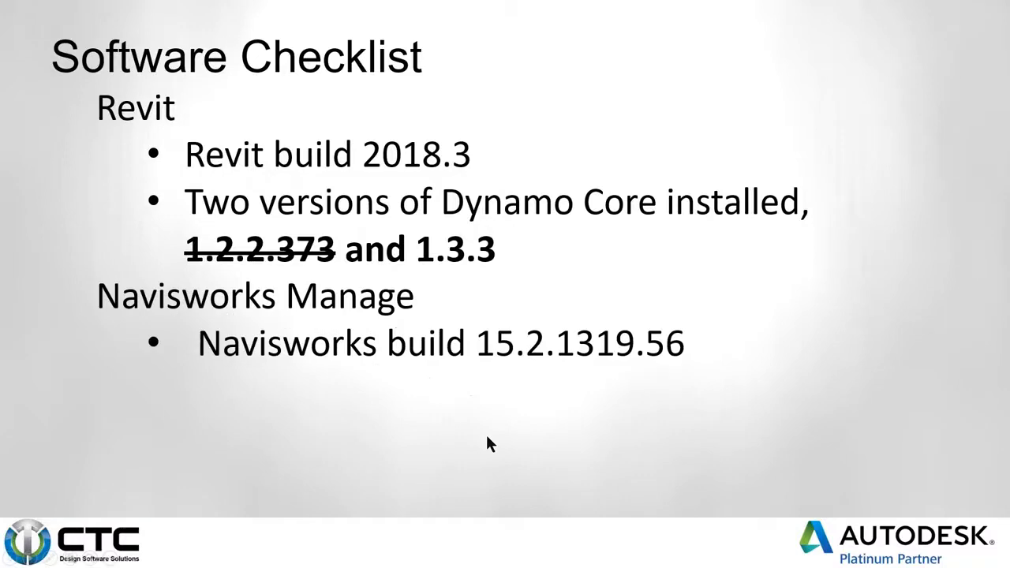
Switch to Navisworks Manage and check its version in the About information.
key("super+Tab")
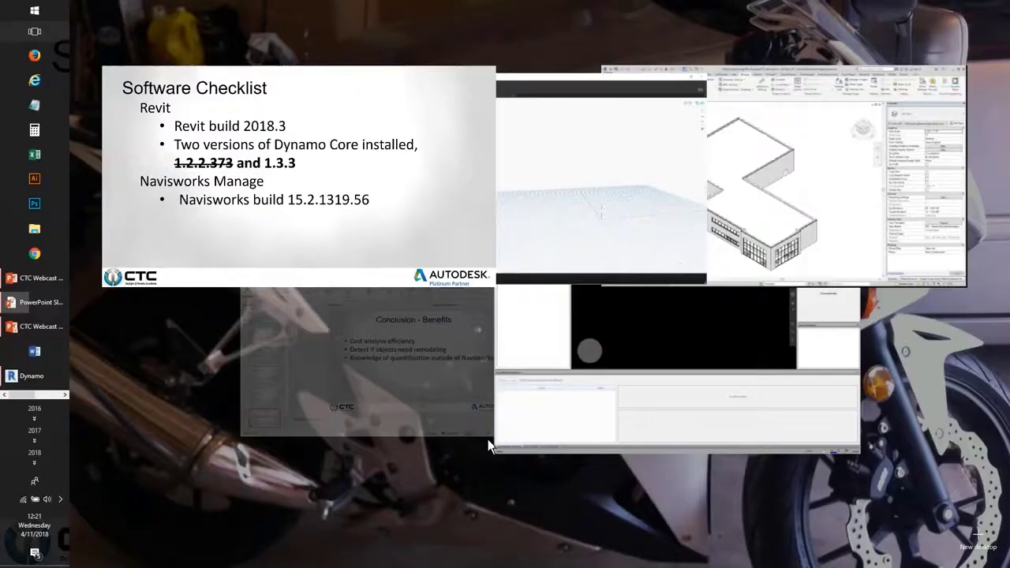
left_click(626, 288)
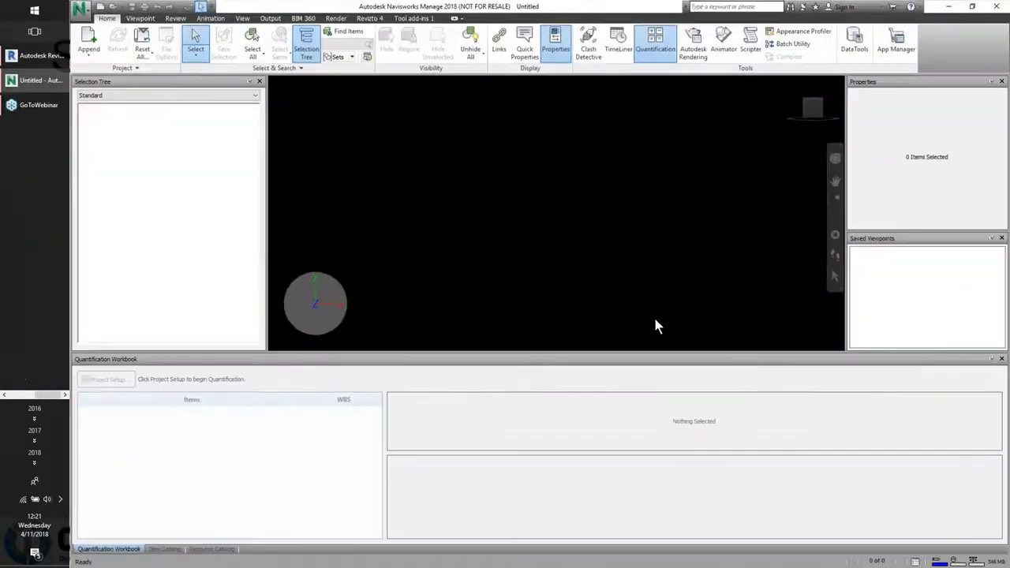
left_click(920, 7)
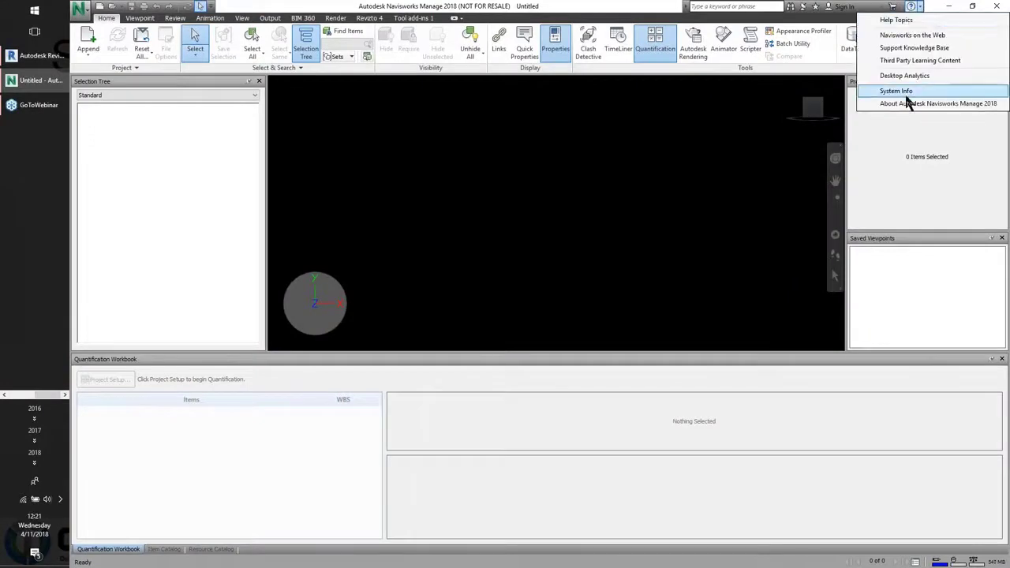
left_click(908, 102)
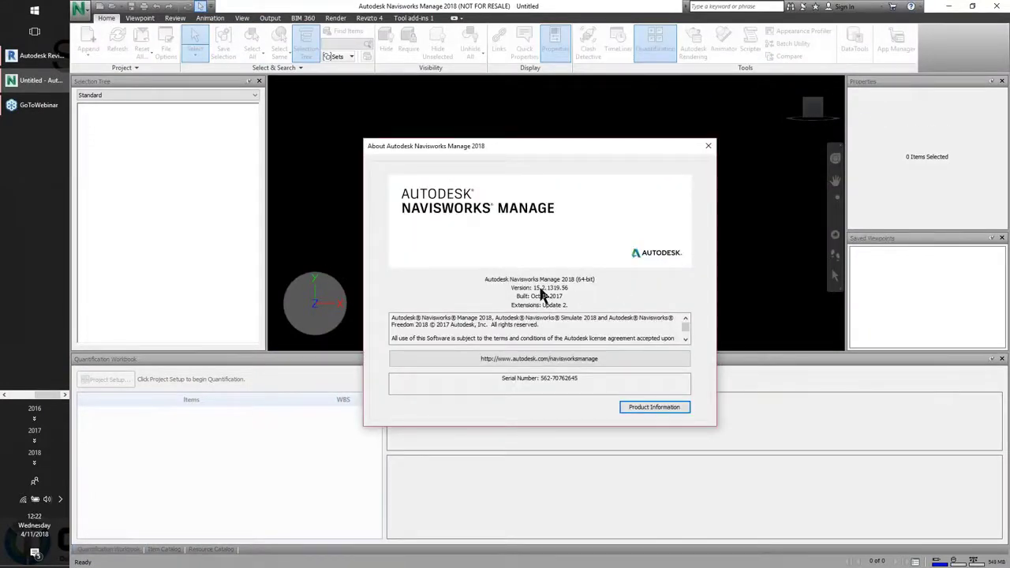
left_click(709, 148)
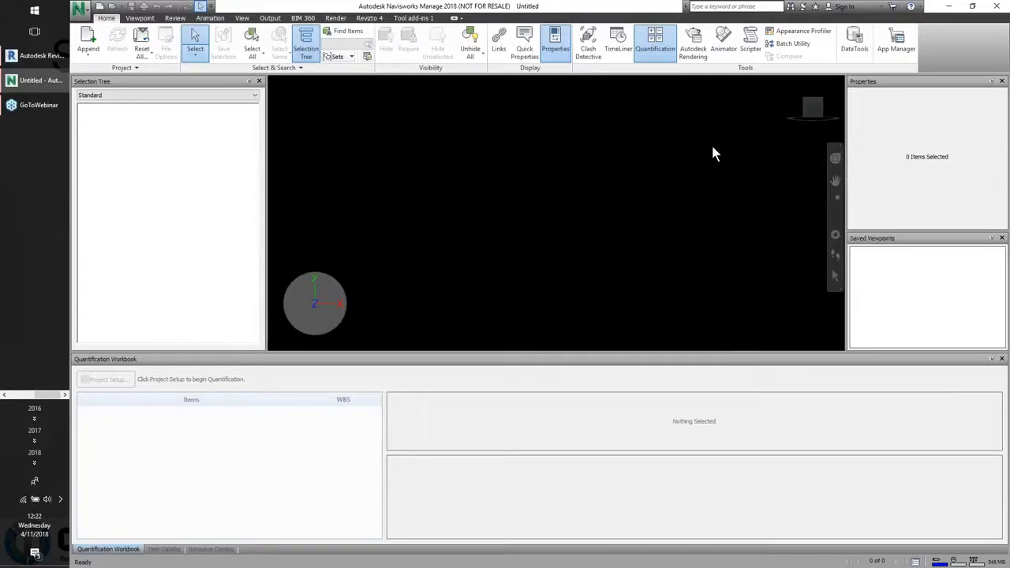
Return to the PowerPoint slide show and advance to the Quantification – Navisworks Manage slide.
key("super+Tab")
left_click(651, 185)
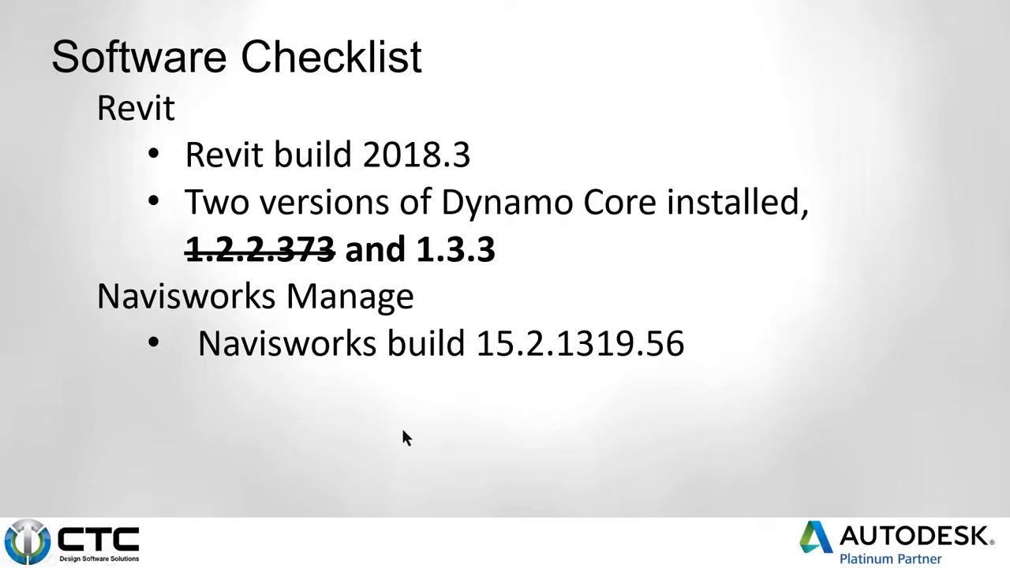
left_click(437, 445)
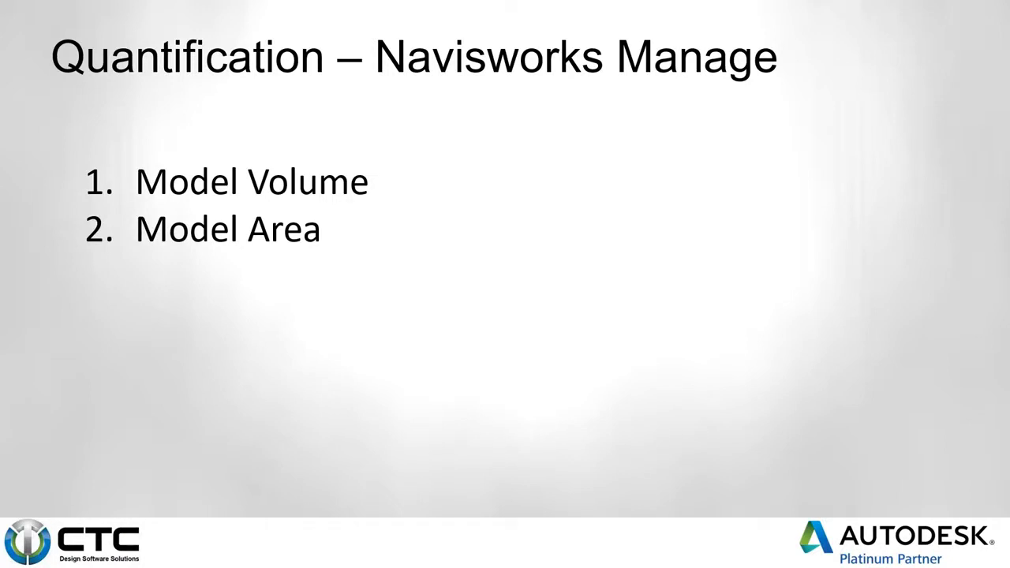
Switch to the Navisworks Manage window with the empty Quantification Workbook.
key("super+Tab")
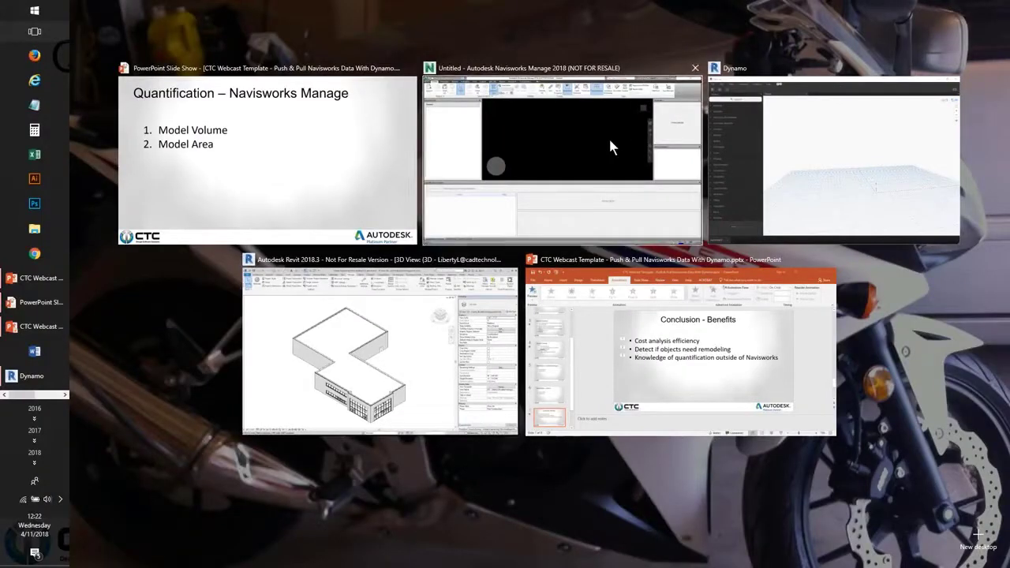
left_click(585, 150)
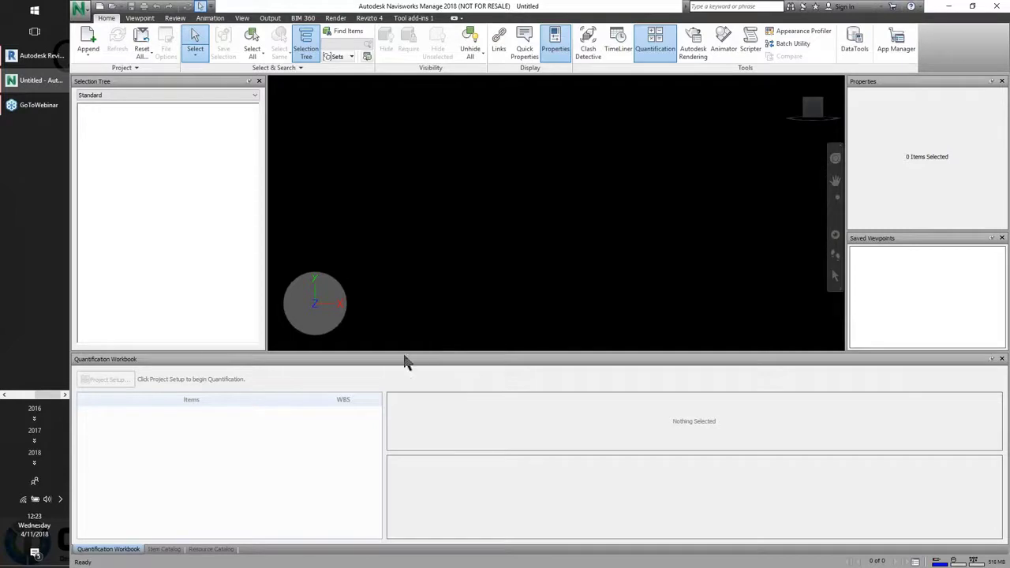
left_click(162, 552)
left_click(103, 377)
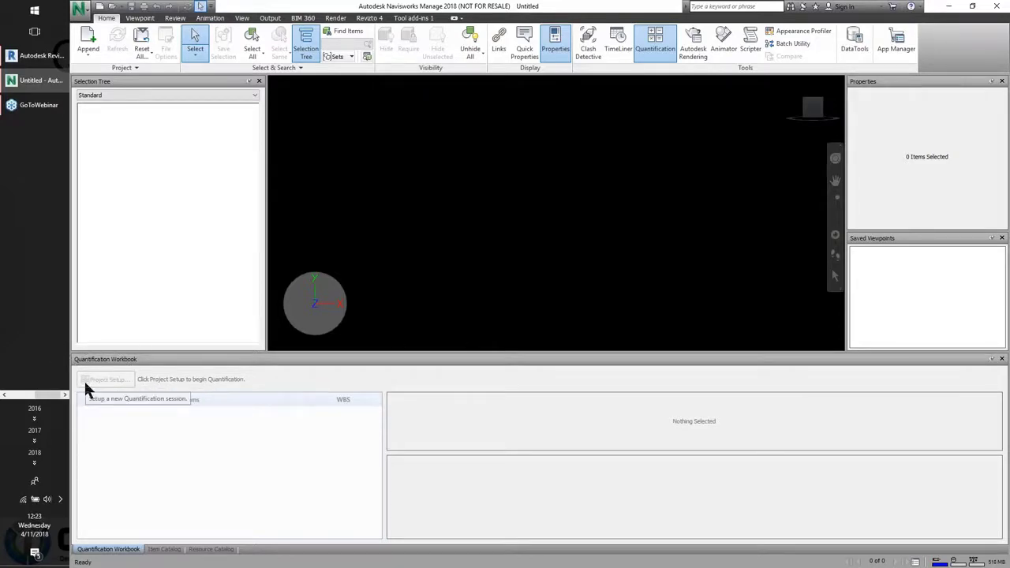
middle_click(543, 214)
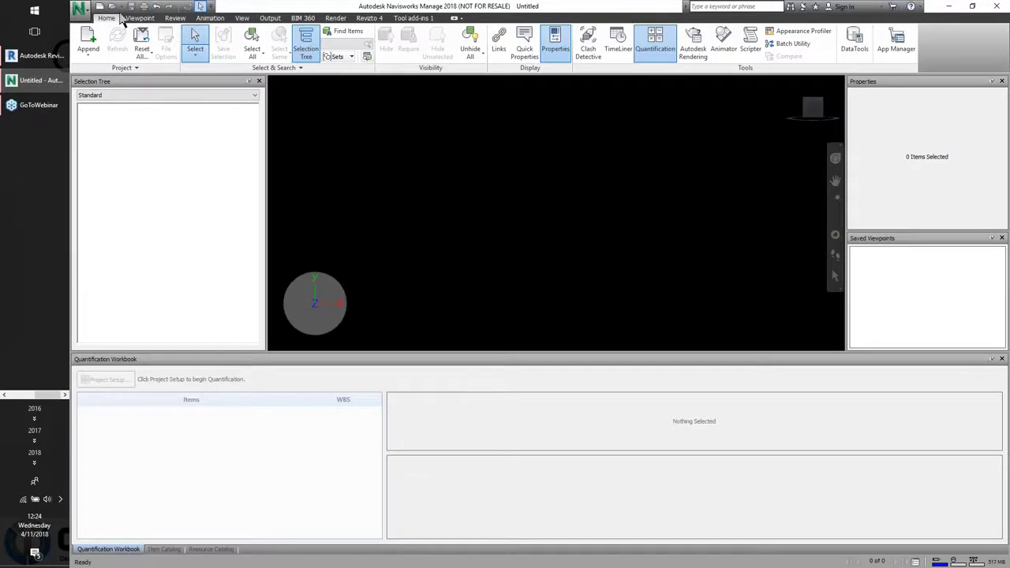
Open the Navisworks cache file Widget Engineering Office Building R18.nwc from the 2018-04-11 Webinar folder.
left_click(116, 8)
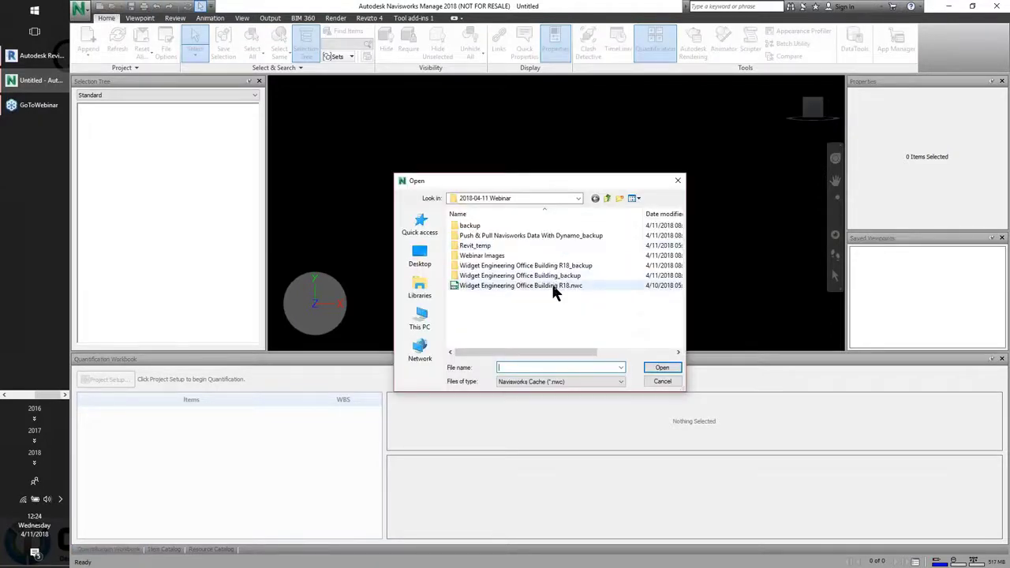
left_click(552, 284)
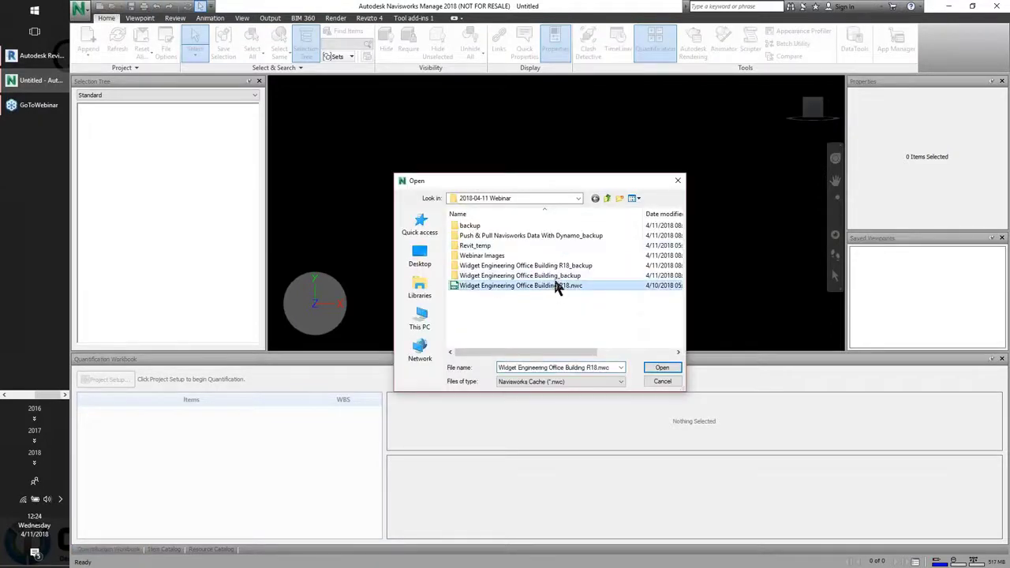
left_click(662, 368)
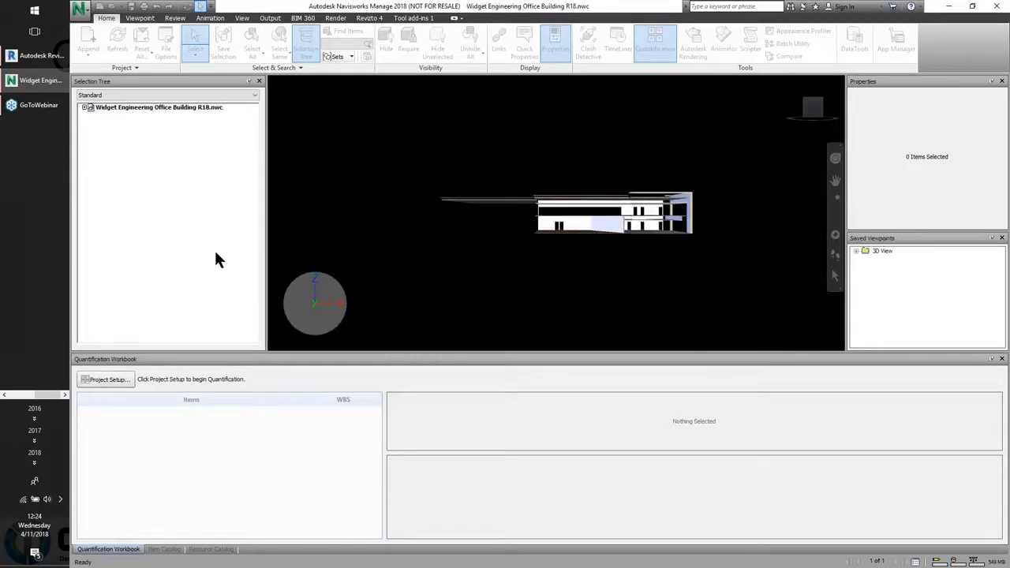
Set the scene background mode to Graduated, keeping its blue top colour and light bottom colour.
middle_click_drag(676, 181, 649, 230, "shift")
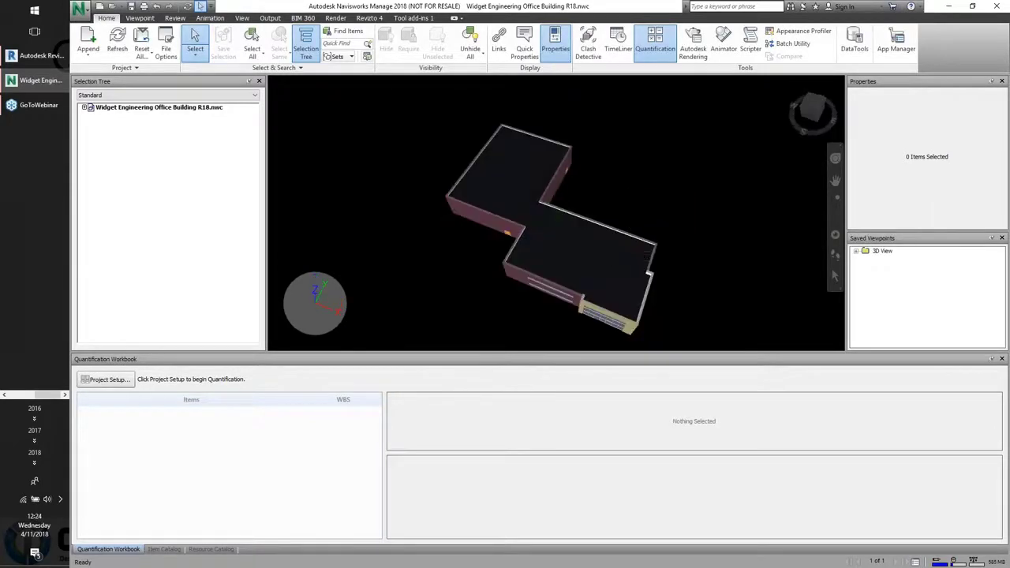
left_click(242, 17)
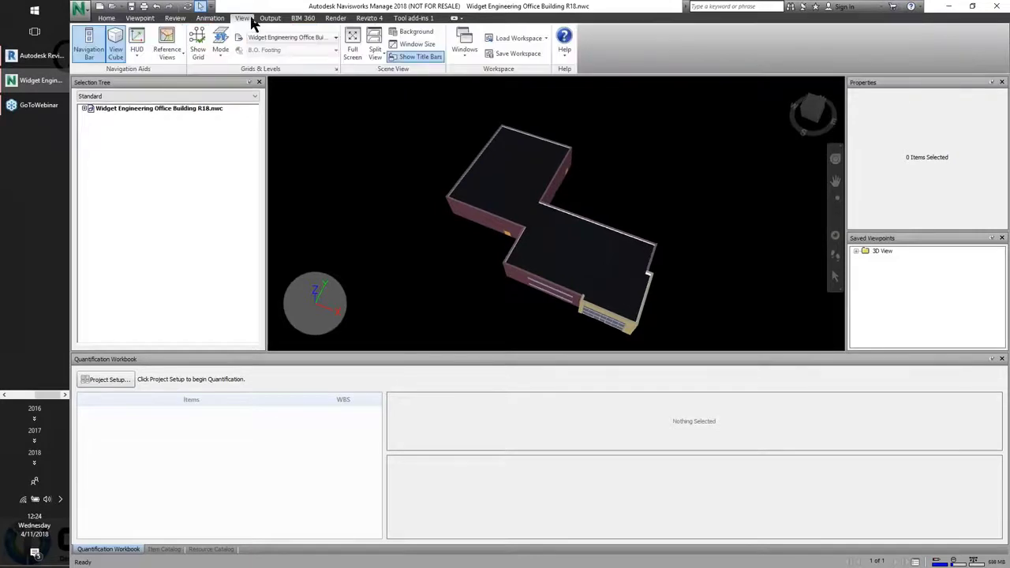
left_click(416, 31)
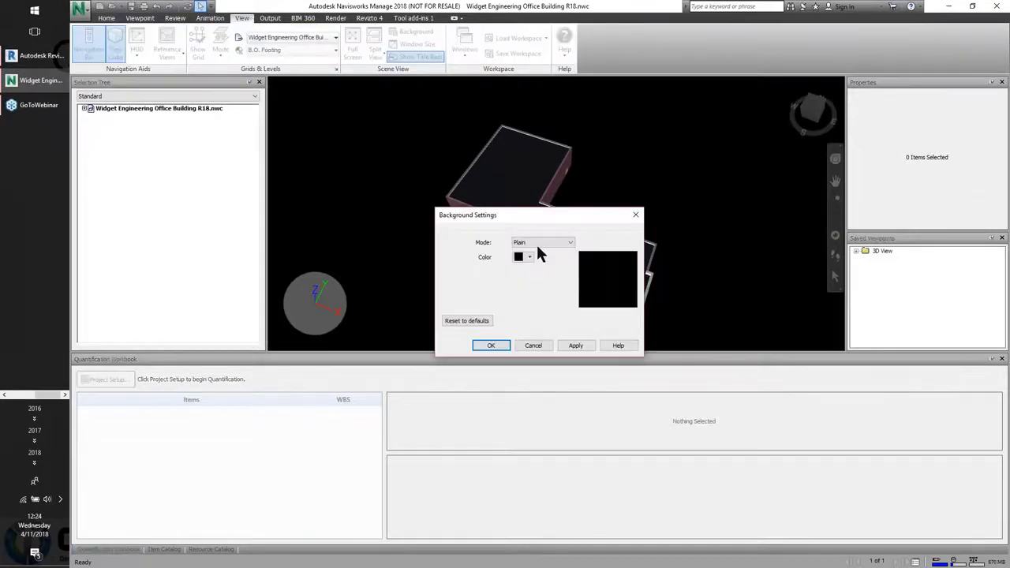
left_click(541, 254)
left_click(536, 263)
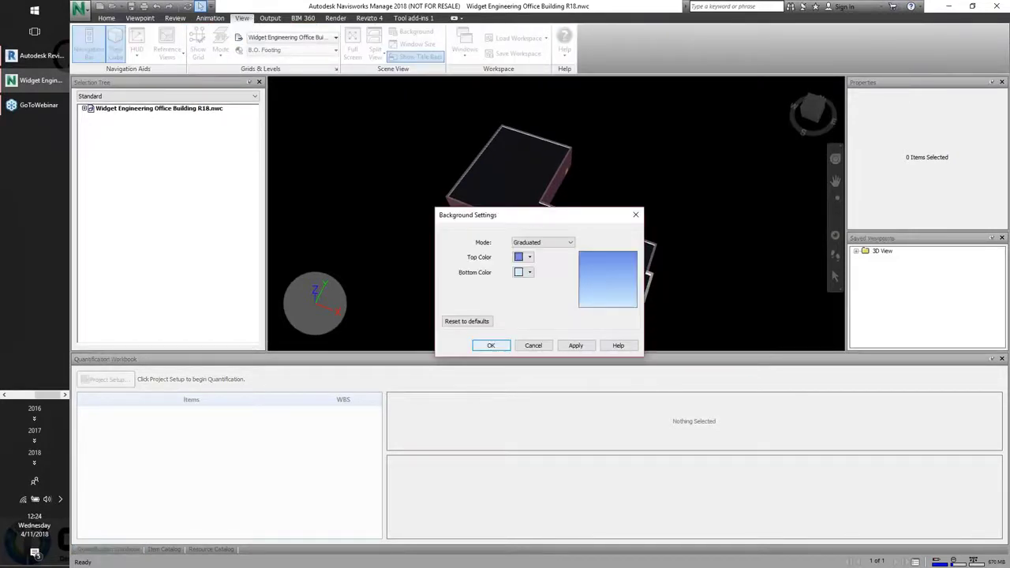
left_click(490, 345)
Expand Widget Engineering Office Building R18.nwc in the Selection Tree to list its levels, and select the whole model.
mouse_move(642, 242)
middle_mouse_down("shift")
mouse_move(650, 204)
mouse_move(629, 252)
mouse_move(590, 228)
mouse_move(620, 228)
mouse_move(594, 213)
mouse_move(577, 231)
mouse_move(559, 215)
middle_mouse_up("shift")
scroll(595, 224, "up", 3)
scroll(563, 232, "up", 2)
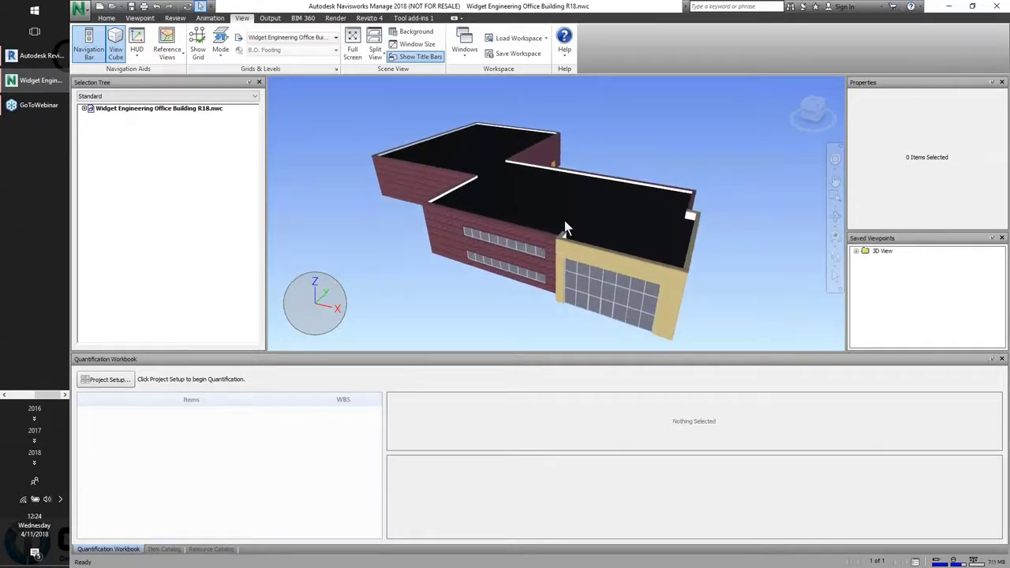
left_click(84, 109)
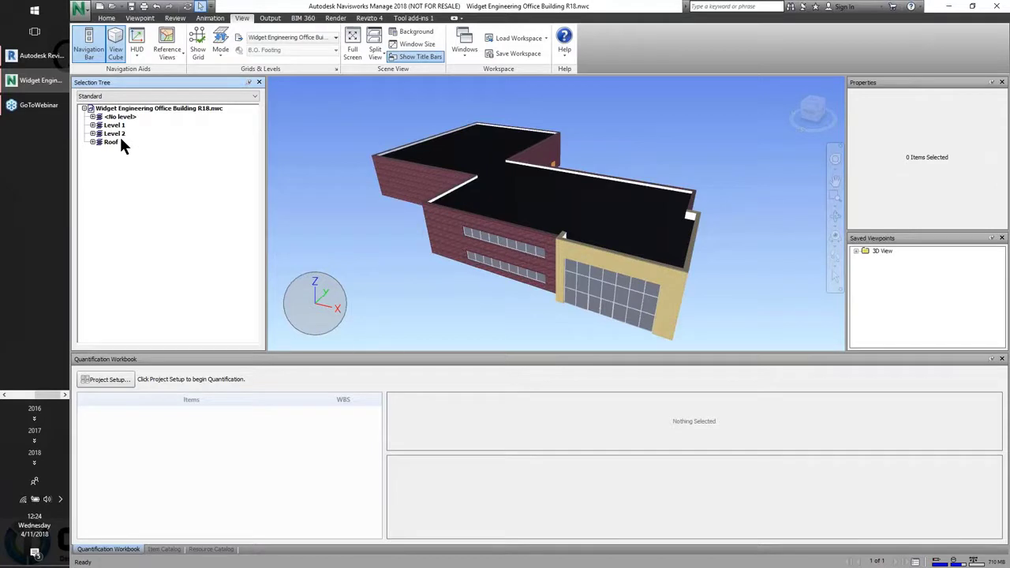
left_click(210, 110)
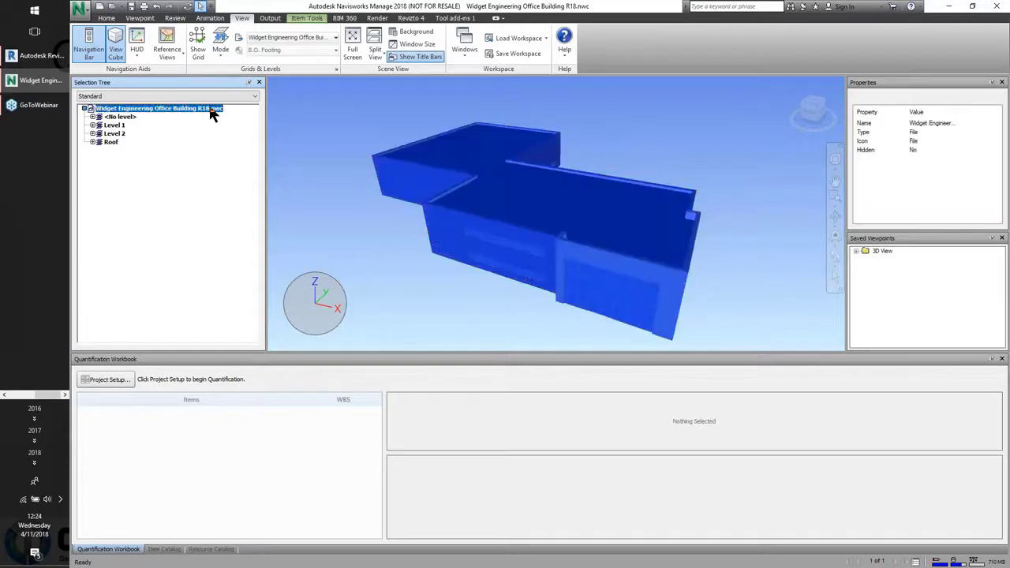
Clear the model selection and start the quantification project setup with the Uniformat catalog.
left_click(104, 174)
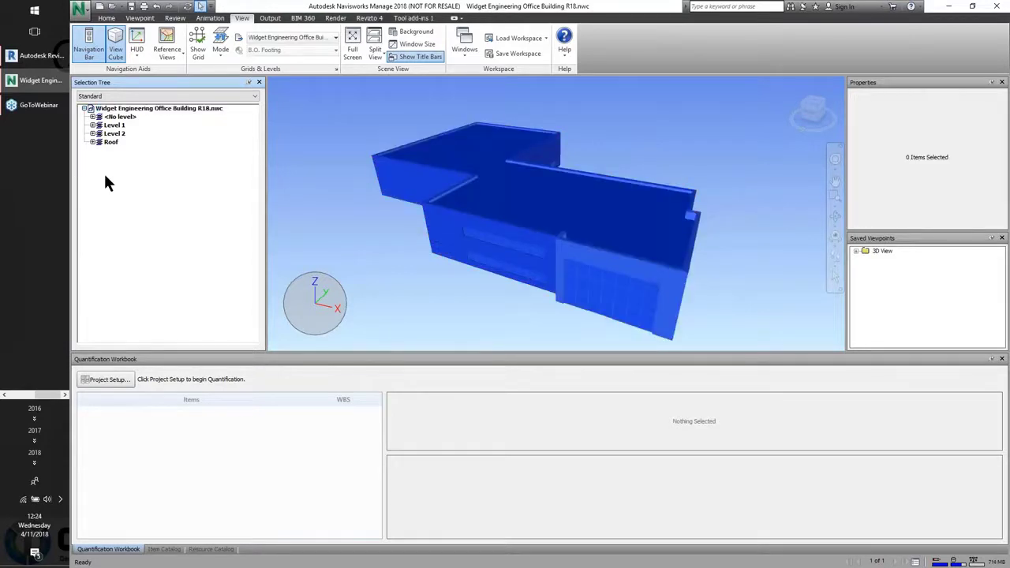
left_click(103, 18)
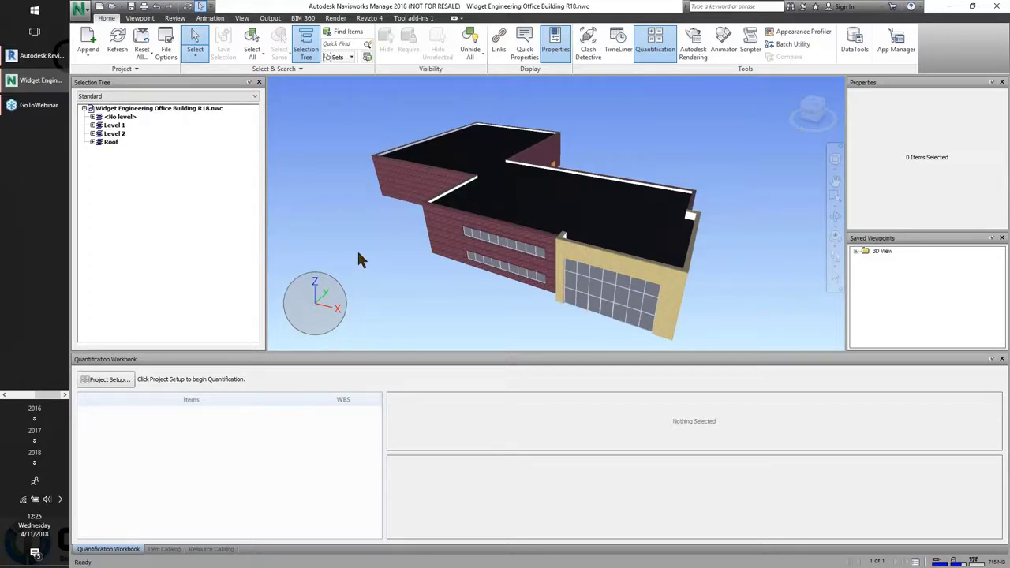
left_click(106, 379)
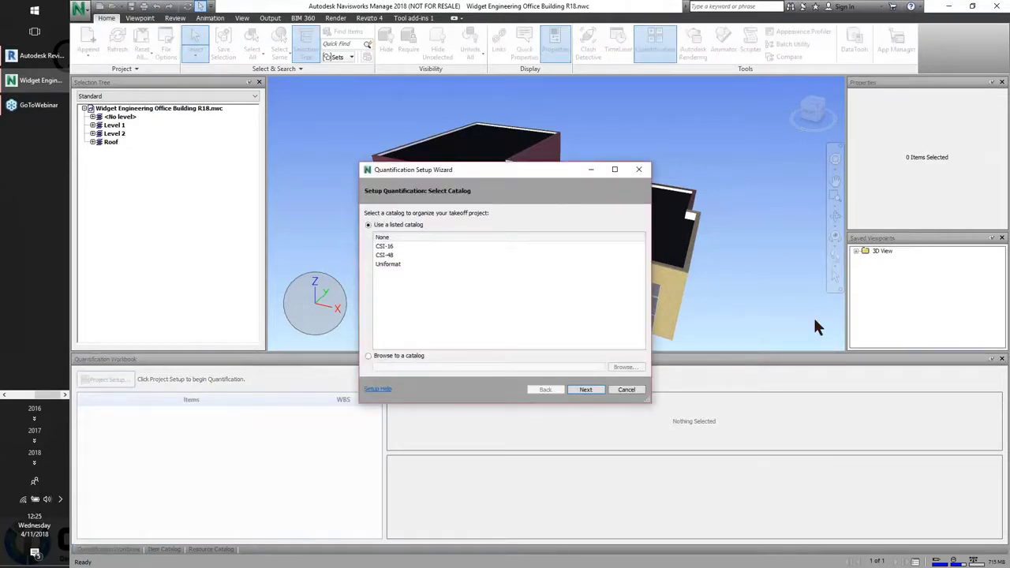
left_click_drag(655, 399, 728, 422)
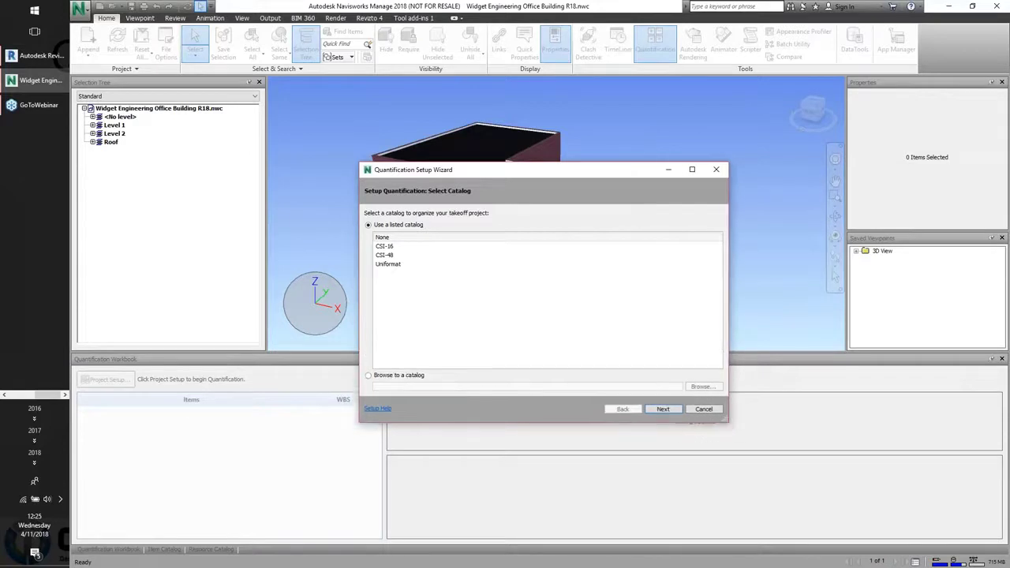
left_click(395, 256)
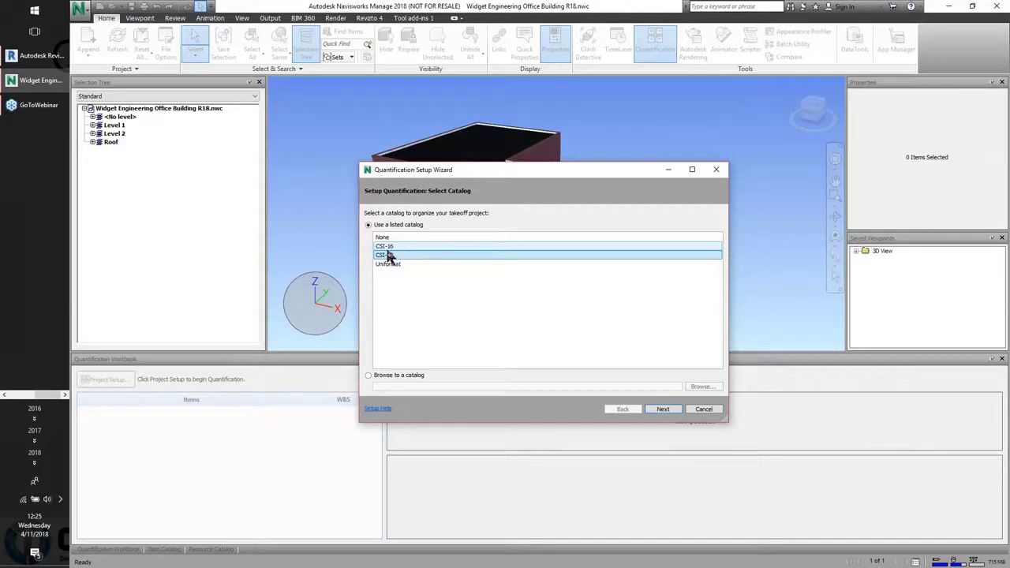
left_click(391, 260)
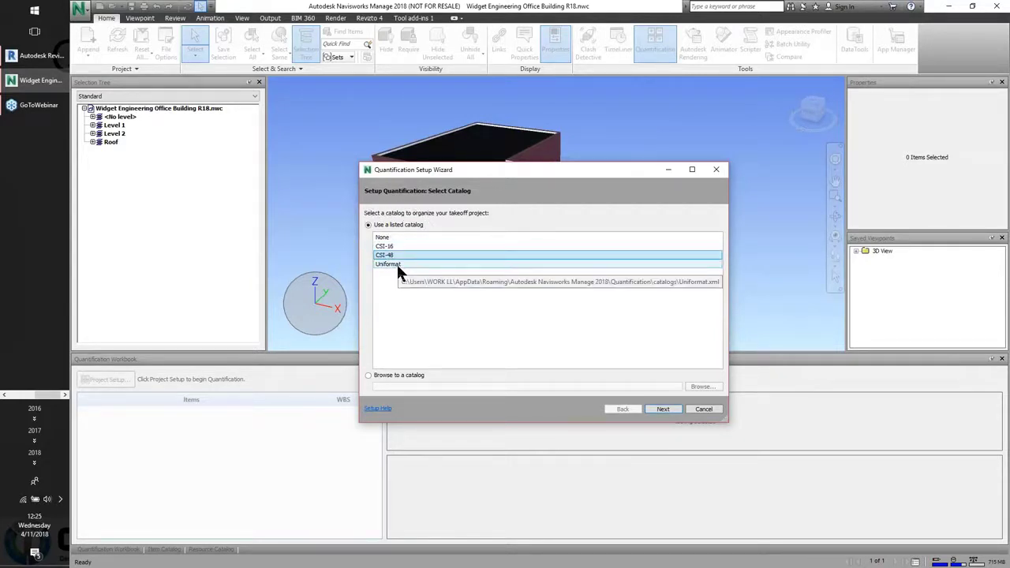
left_click(396, 264)
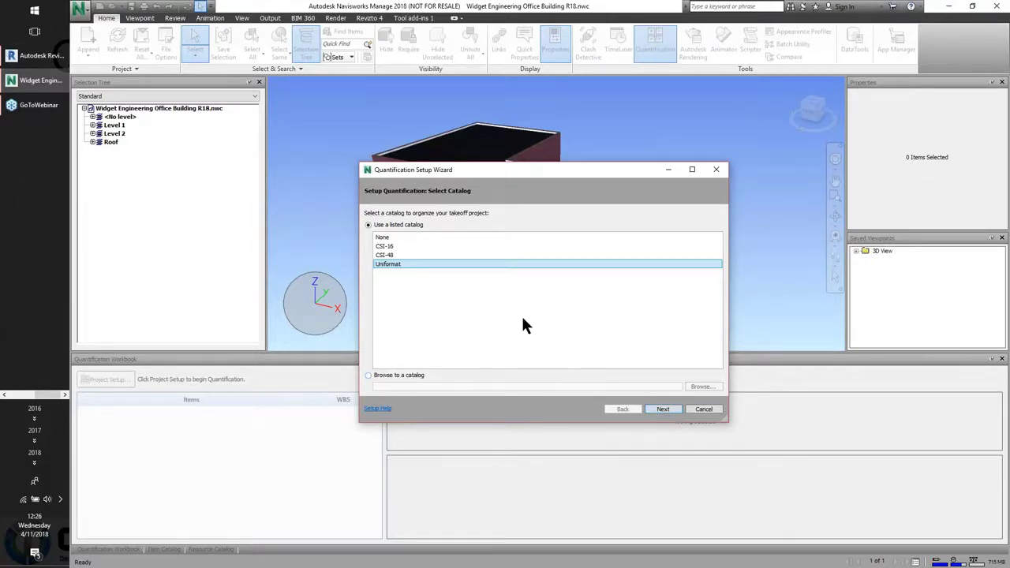
left_click(663, 408)
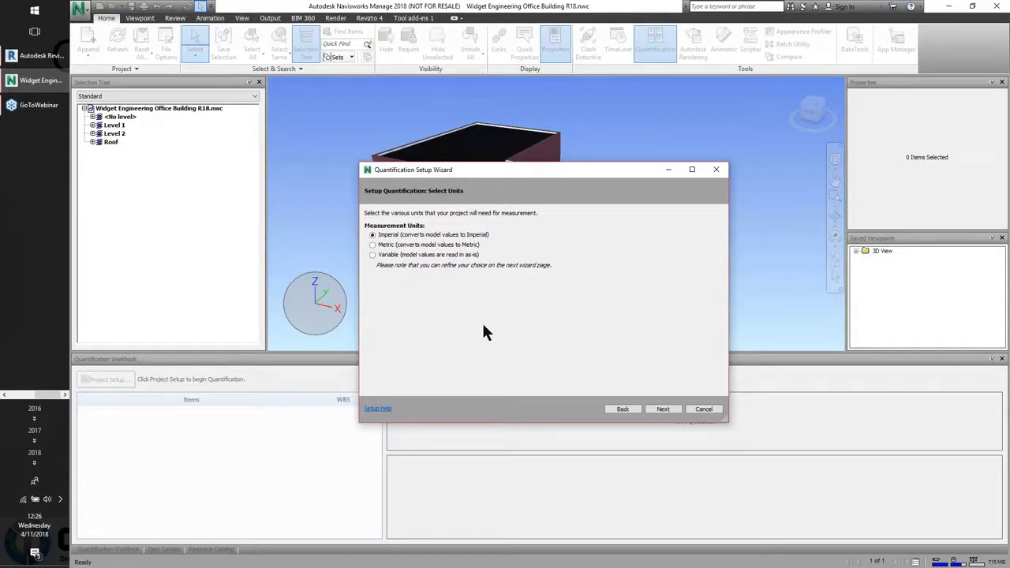
Keep Imperial measurement units and review the unit choices for ModelLength, leaving it in Feet.
left_click(663, 408)
left_click_drag(726, 420, 710, 436)
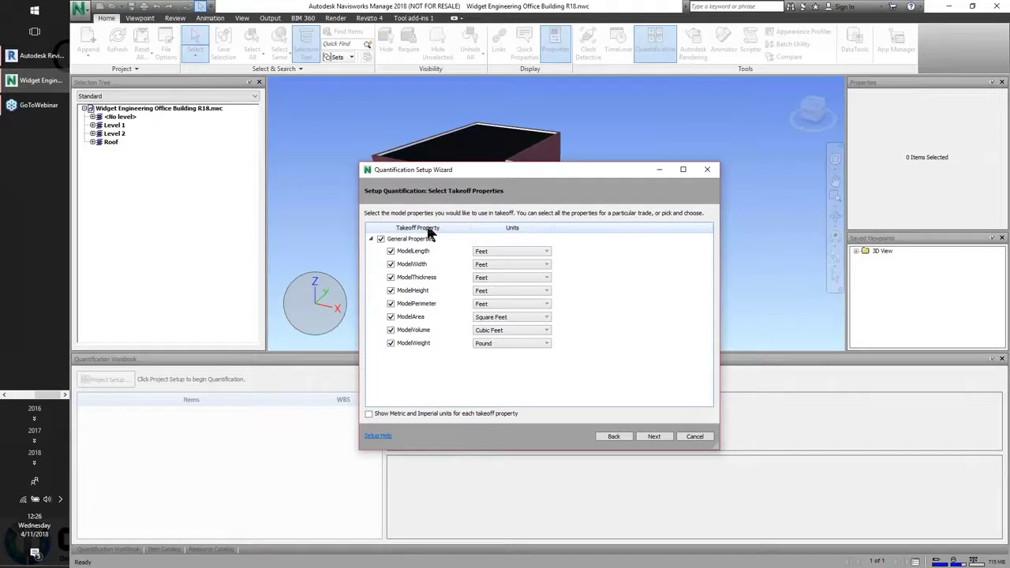
key("ctrl")
left_click(546, 251)
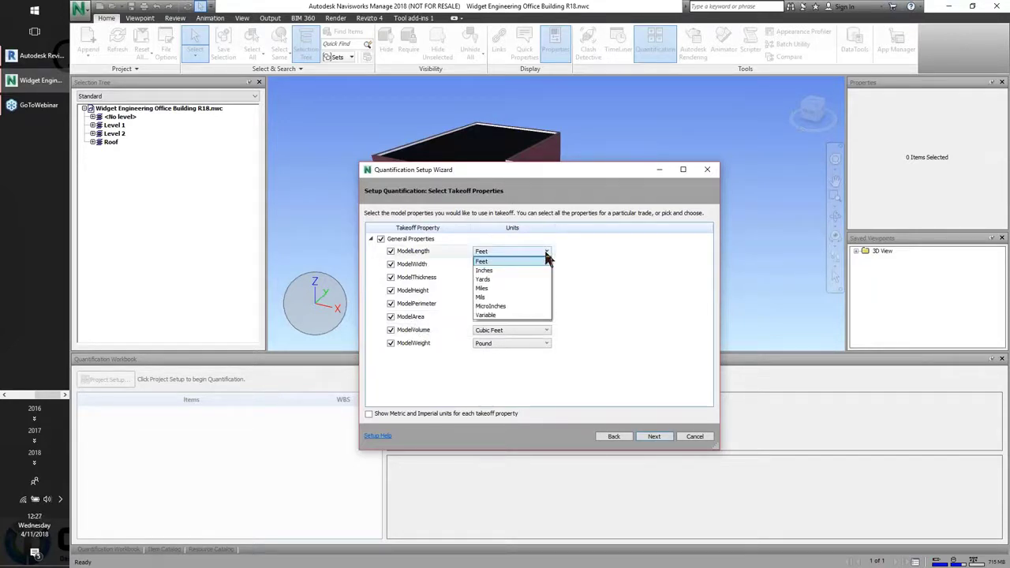
left_click(547, 256)
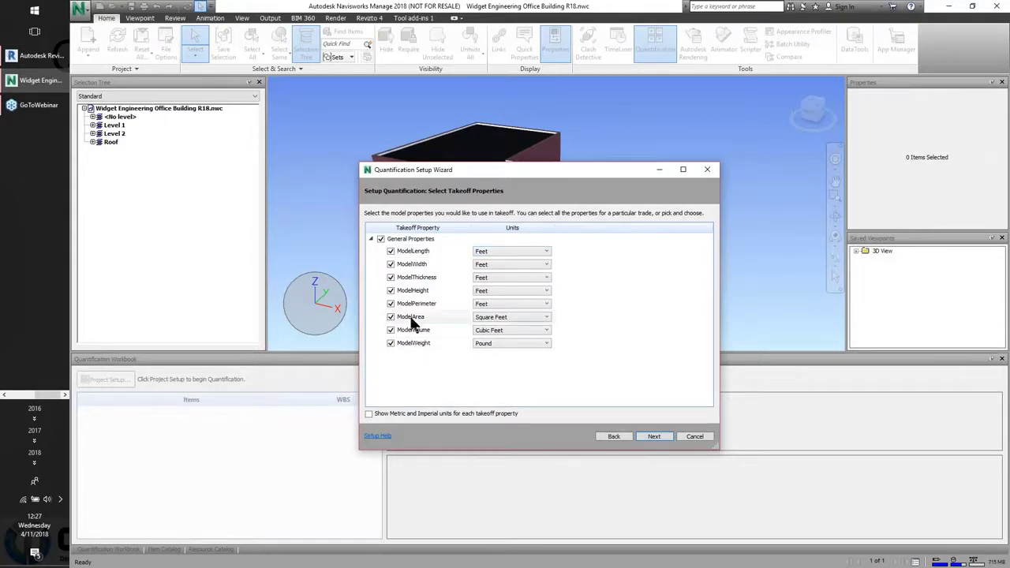
Switch to the PowerPoint slide listing the model quantities for quantification, and return to the Navisworks setup wizard.
key("super+Tab")
left_click(532, 162)
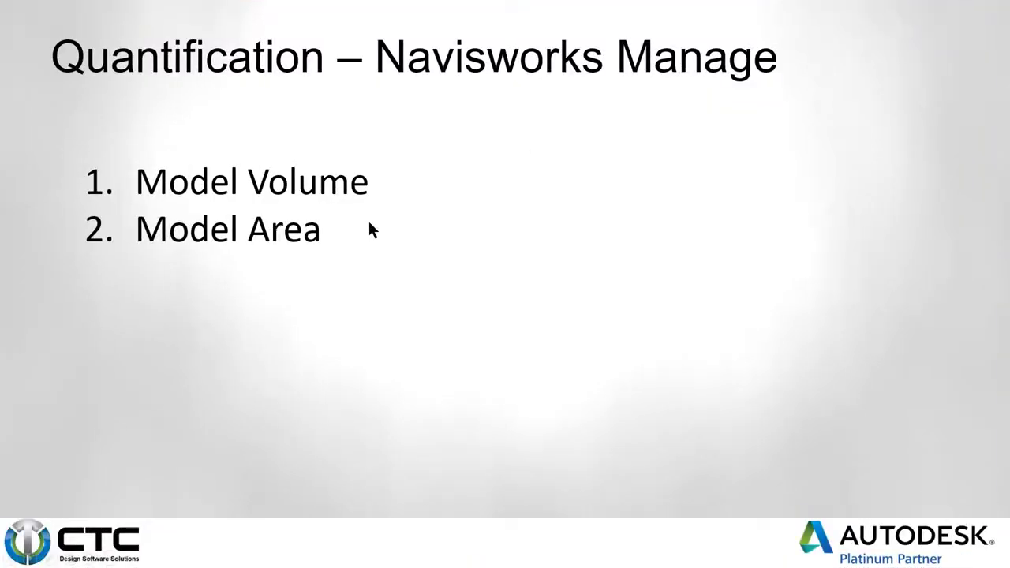
key("super+Tab")
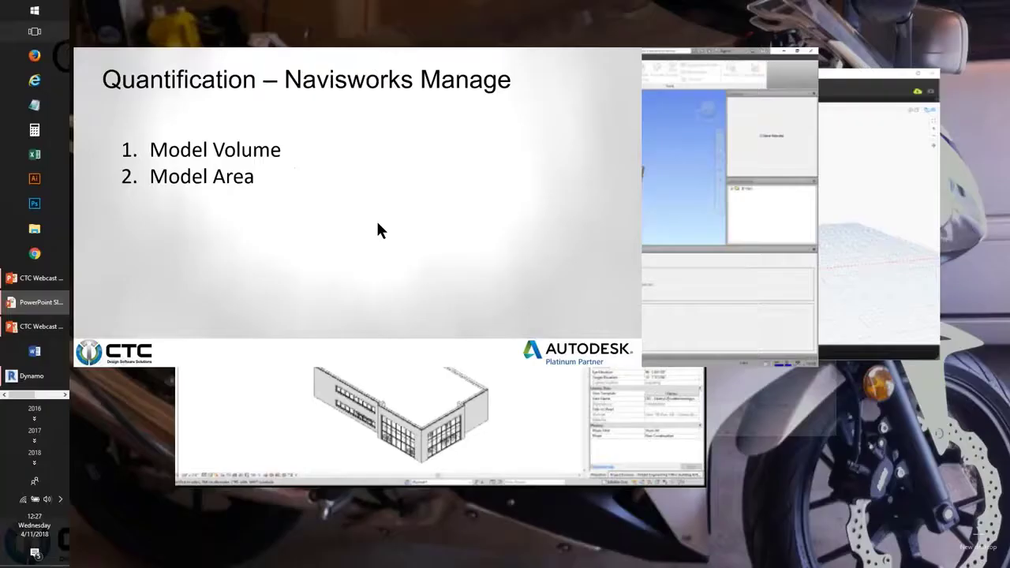
left_click(552, 157)
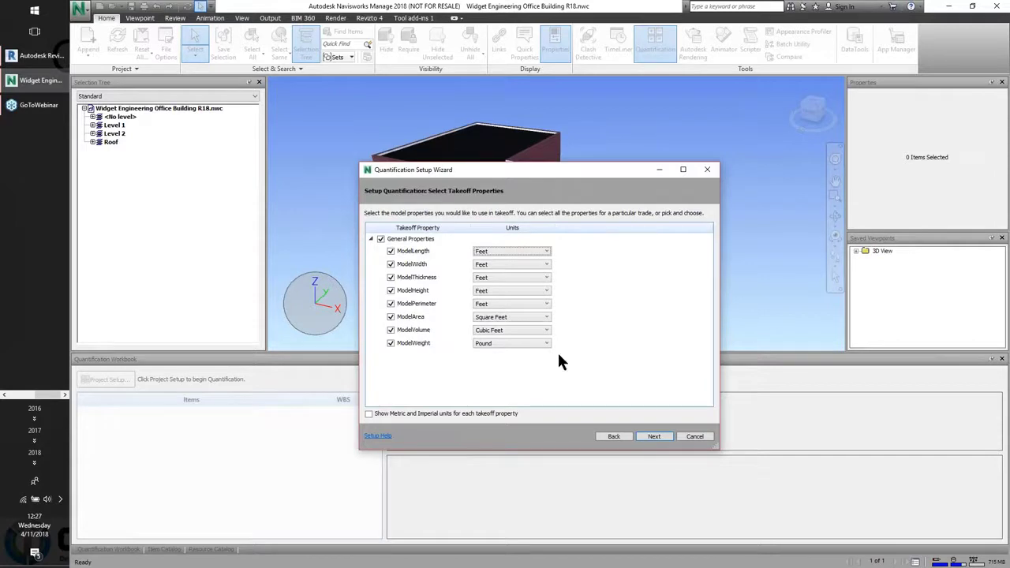
Accept all general takeoff properties with their units and finish creating the takeoff database.
left_click(654, 436)
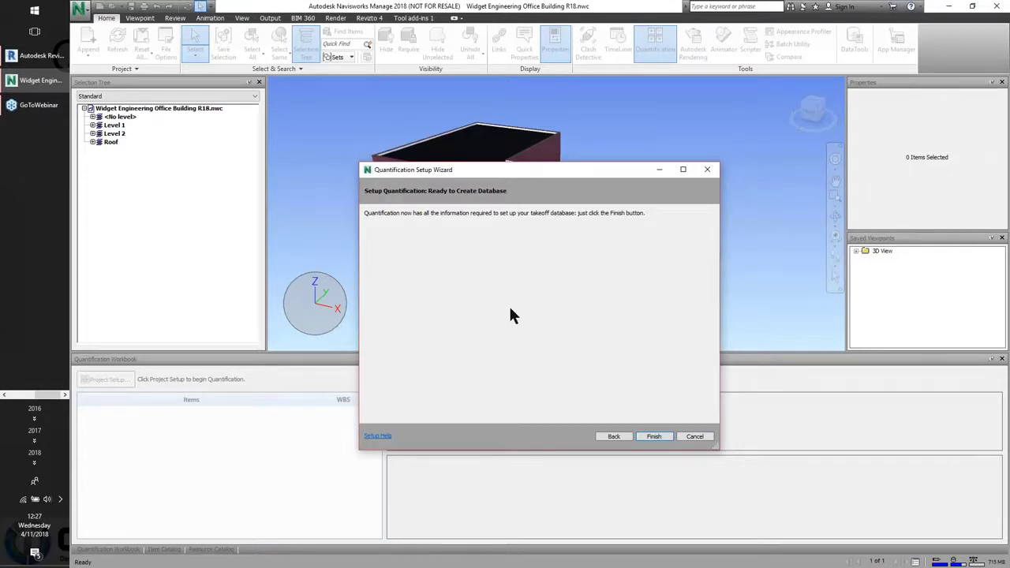
left_click(654, 438)
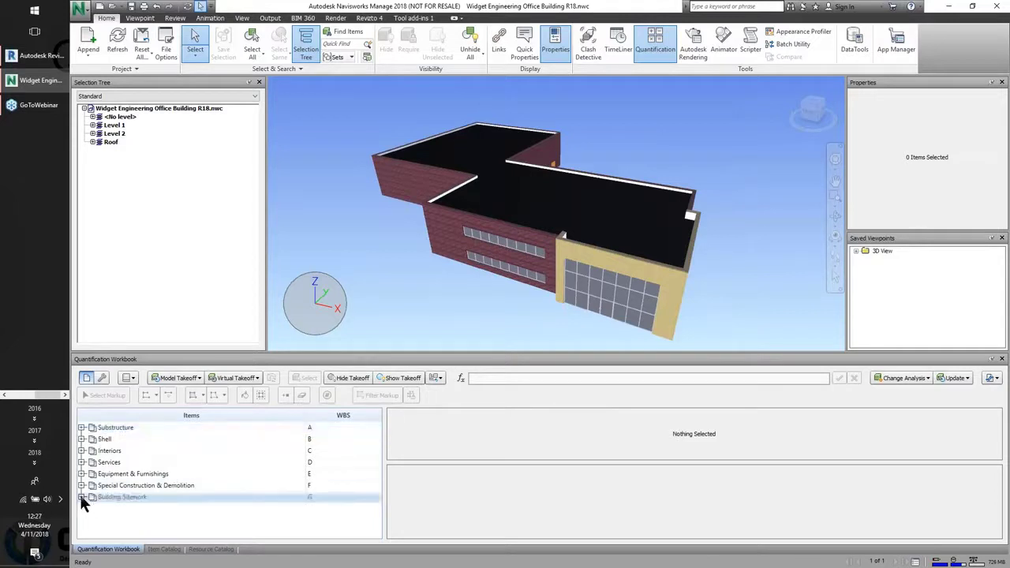
Examine the workbook's Uniformat groups from Substructure to Equipment & Furnishings, collapsing Interiors, Services and Equipment & Furnishings again.
left_click(81, 428)
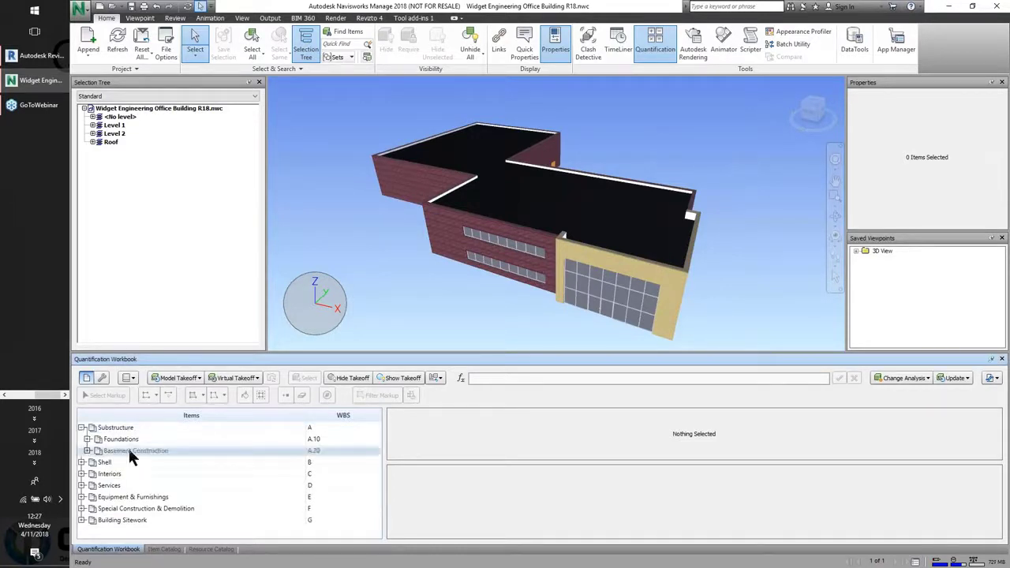
left_click(82, 463)
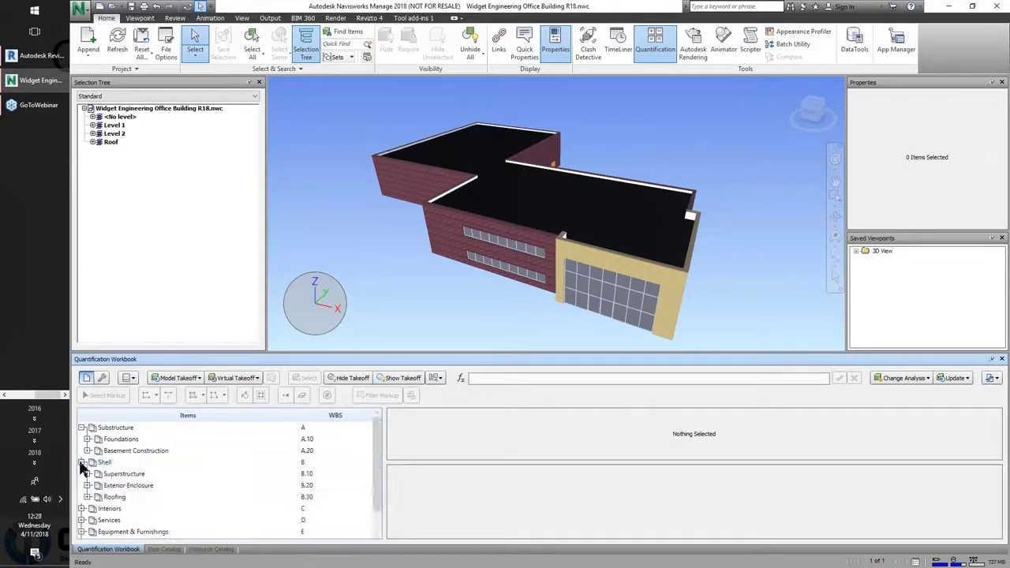
scroll(106, 473, "down", 1)
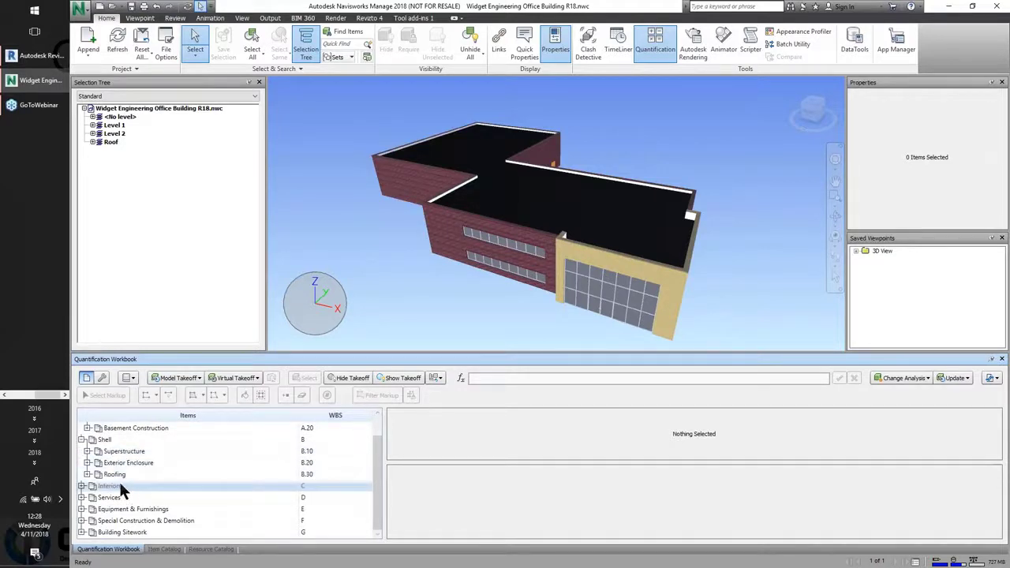
left_click(81, 486)
scroll(83, 496, "down", 1)
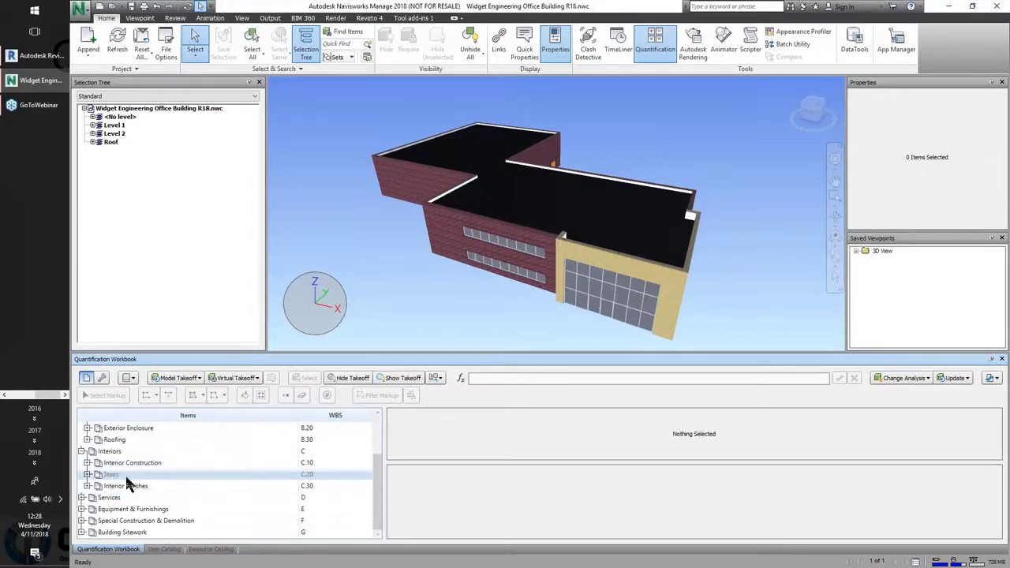
left_click(82, 498)
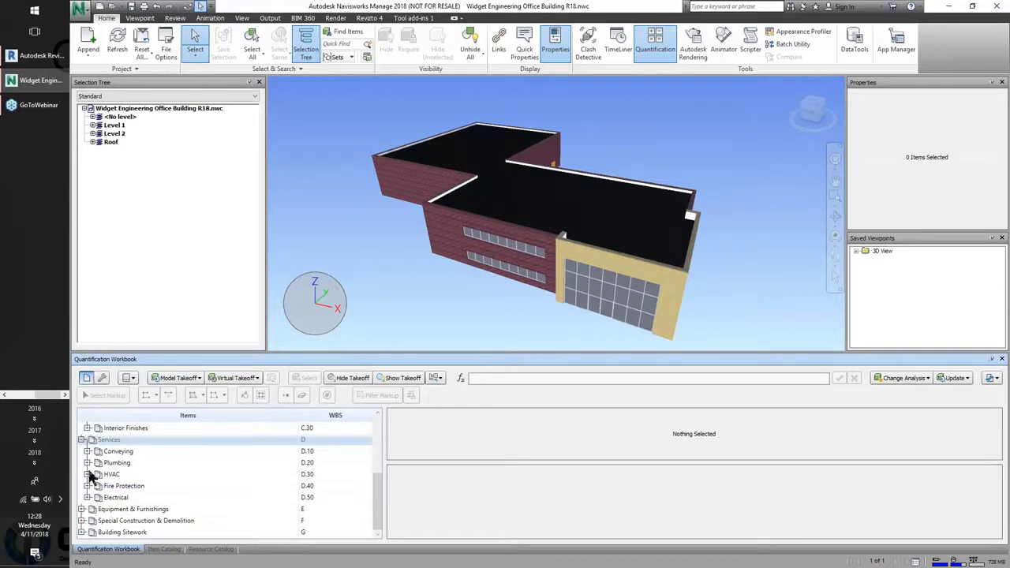
left_click(81, 509)
scroll(150, 517, "down", 1)
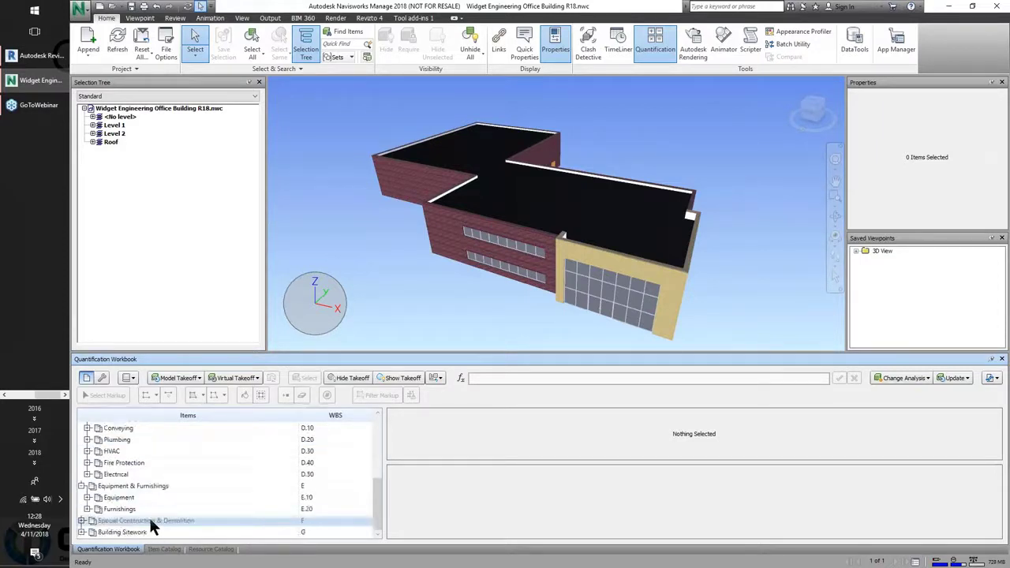
left_click(82, 487)
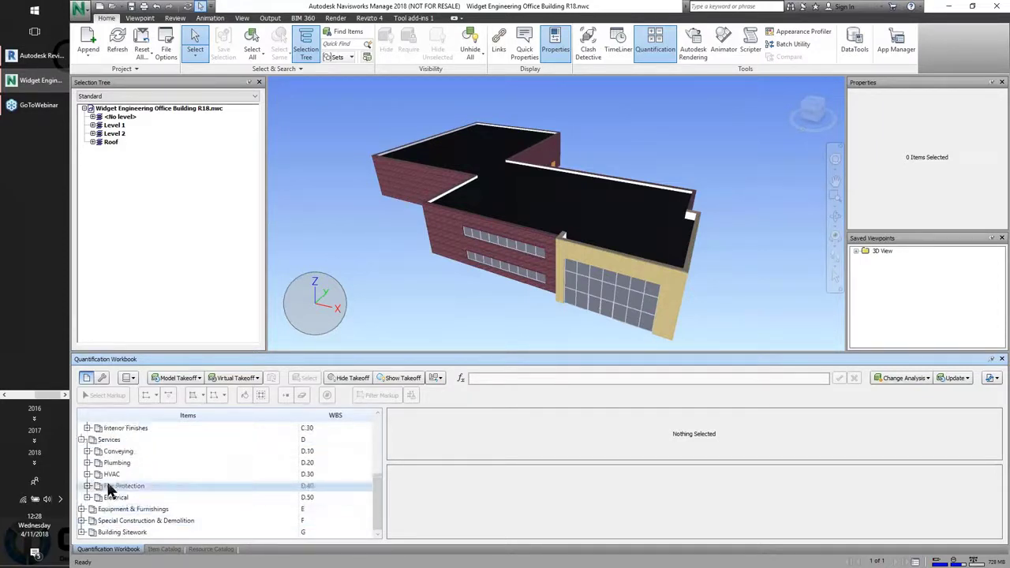
left_click(82, 442)
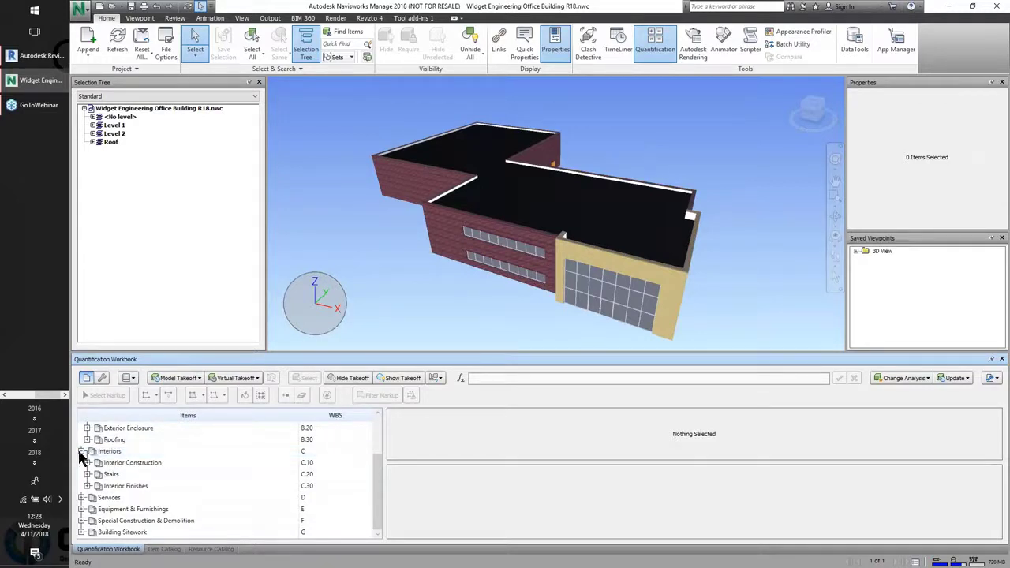
left_click(81, 452)
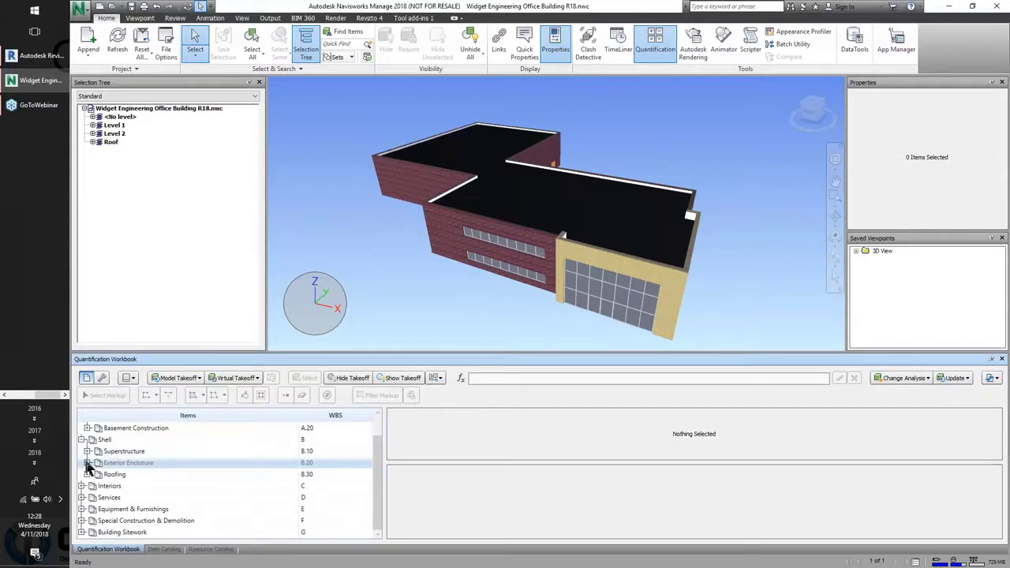
Expand Exterior Enclosure under Shell in the workbook, and Level 1 > Walls > Basic Wall in the Selection Tree.
left_click(87, 463)
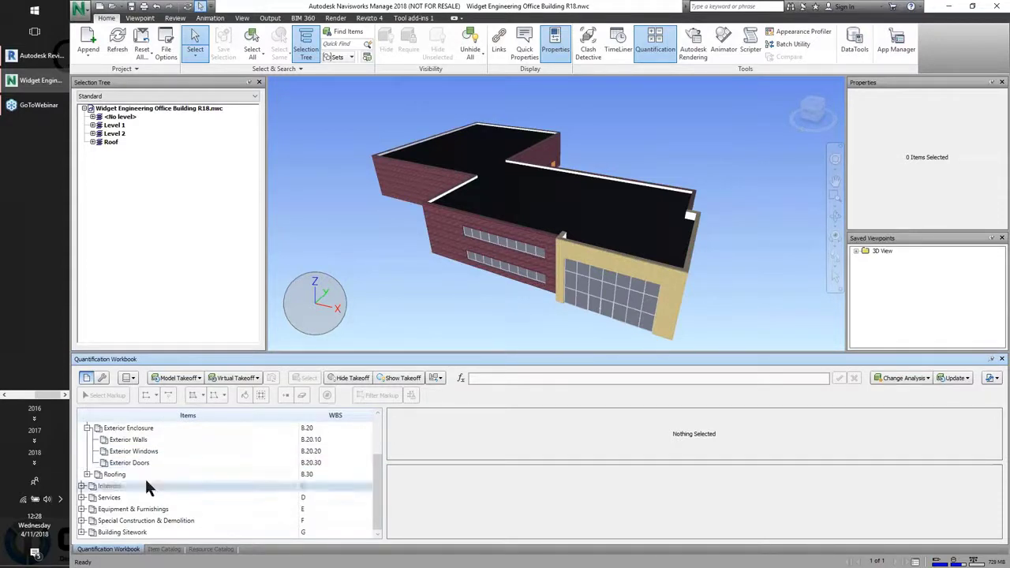
scroll(144, 476, "up", 2)
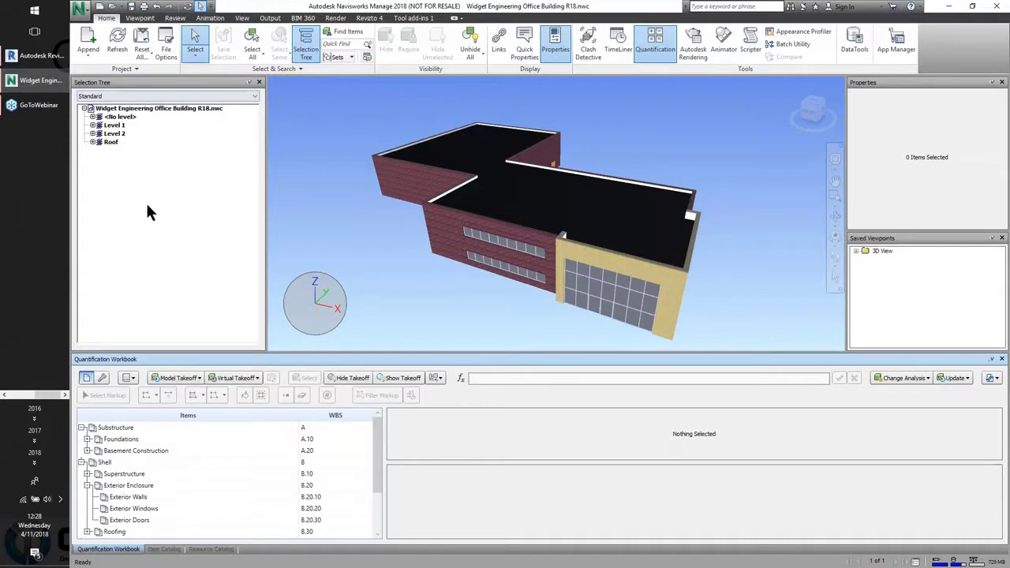
left_click(92, 125)
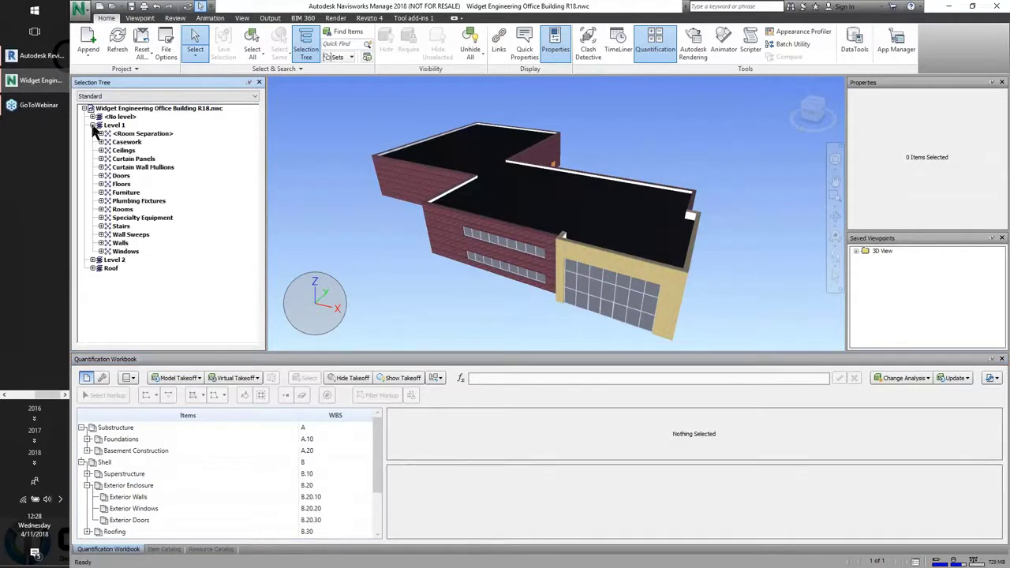
left_click(100, 242)
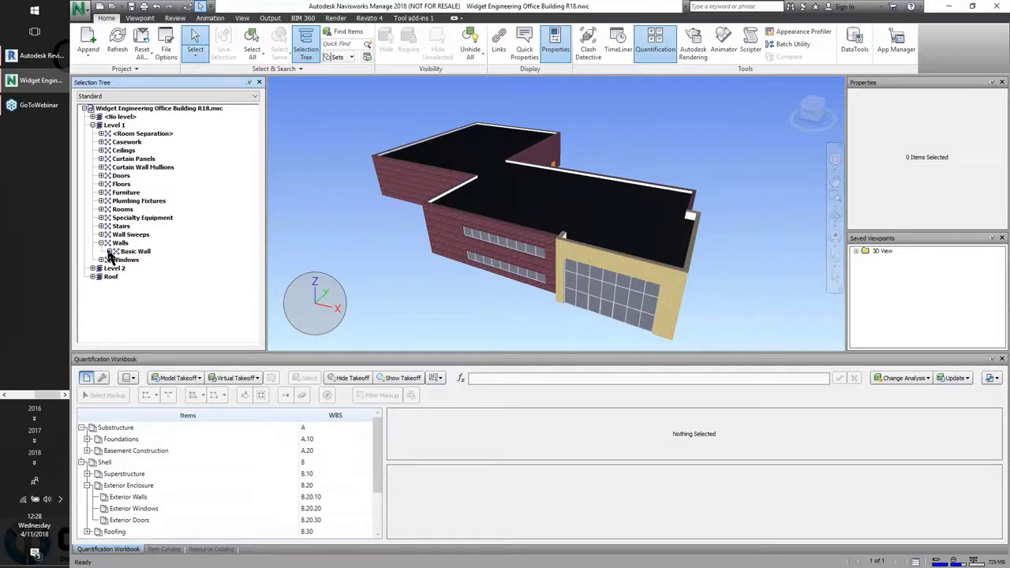
left_click(110, 251)
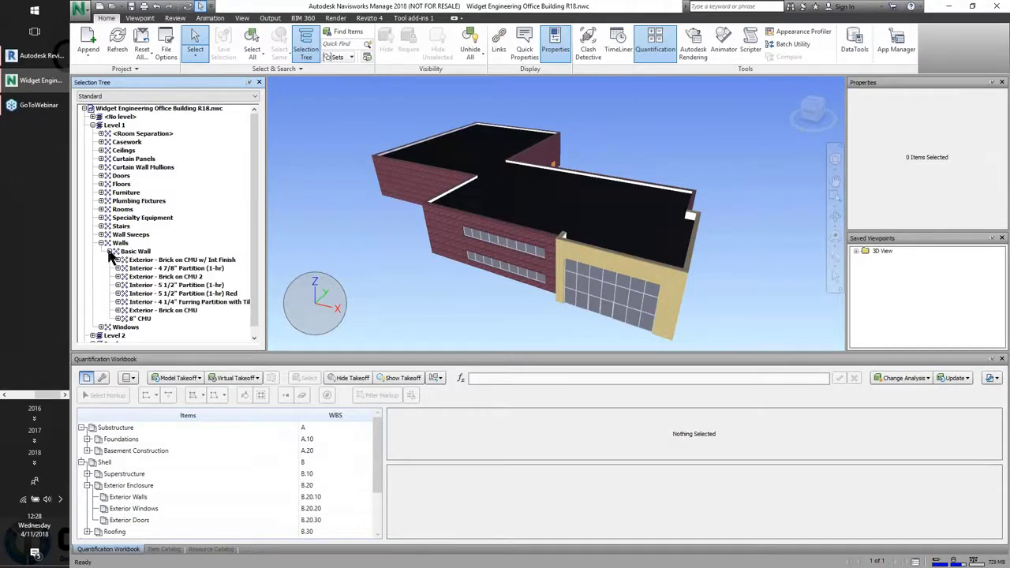
Select the Exterior Walls group under Exterior Enclosure in the workbook and show it in the Item Catalog.
left_click(131, 497)
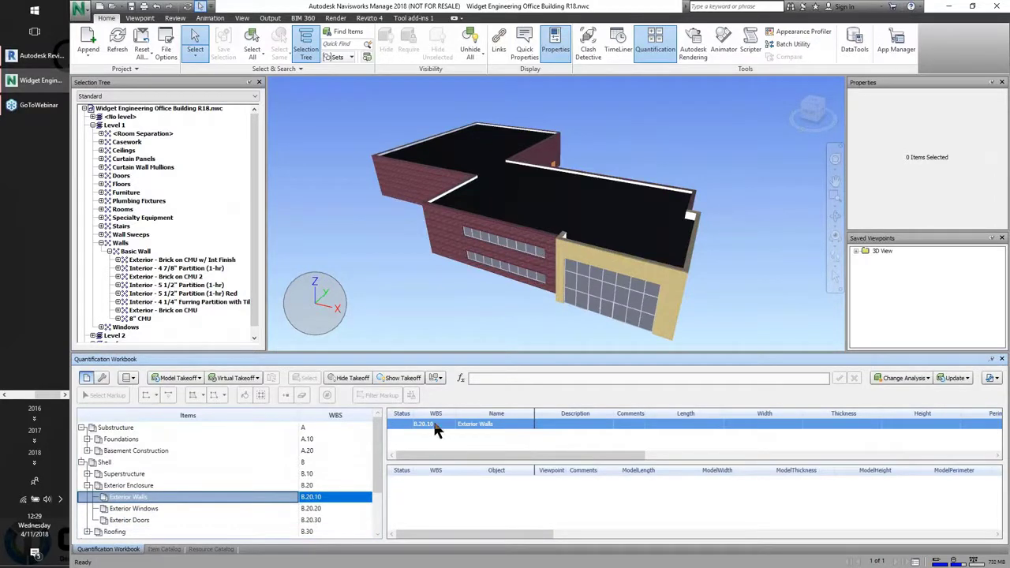
left_click(164, 549)
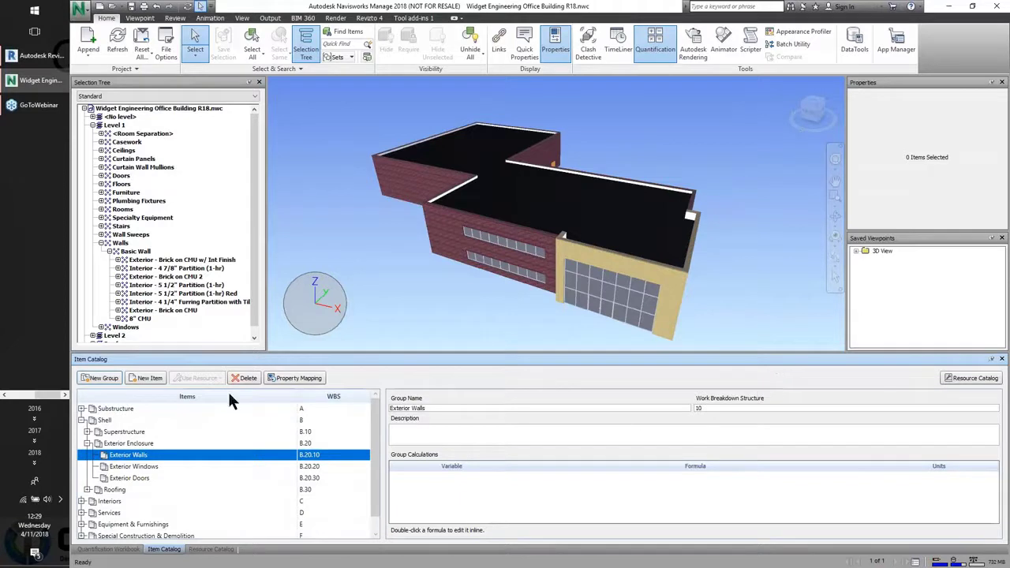
left_click(114, 549)
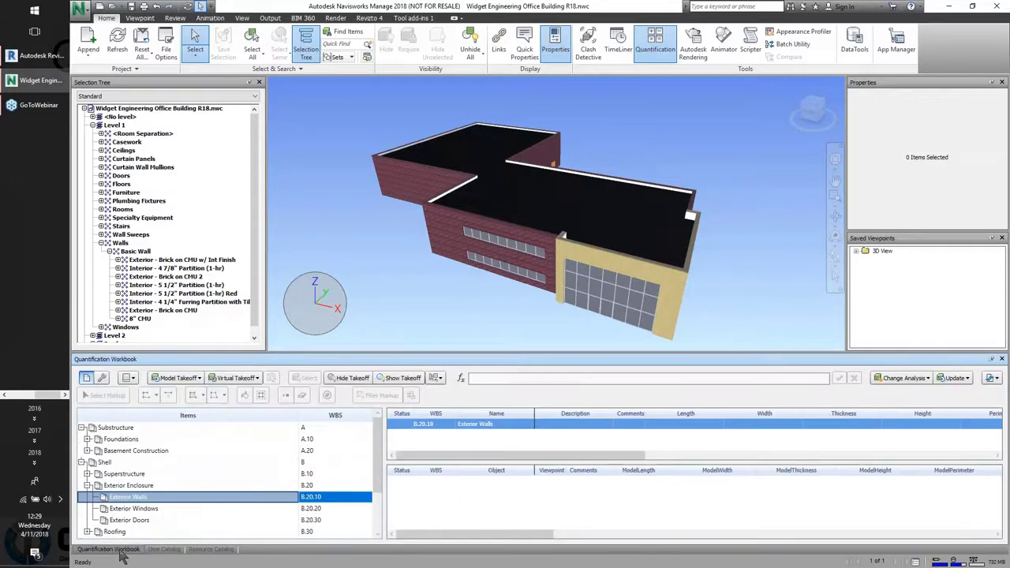
left_click(167, 550)
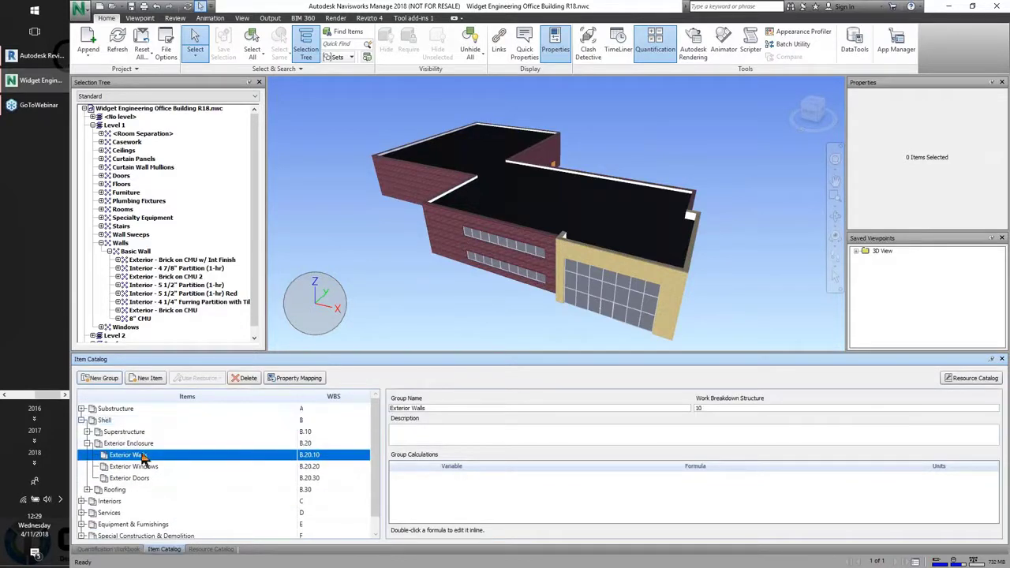
Add a catalog item under Exterior Walls named "Exterior - Brick on CMU, Brick on CMU 2, Brick on CMU w/ Int Finish".
left_click(150, 378)
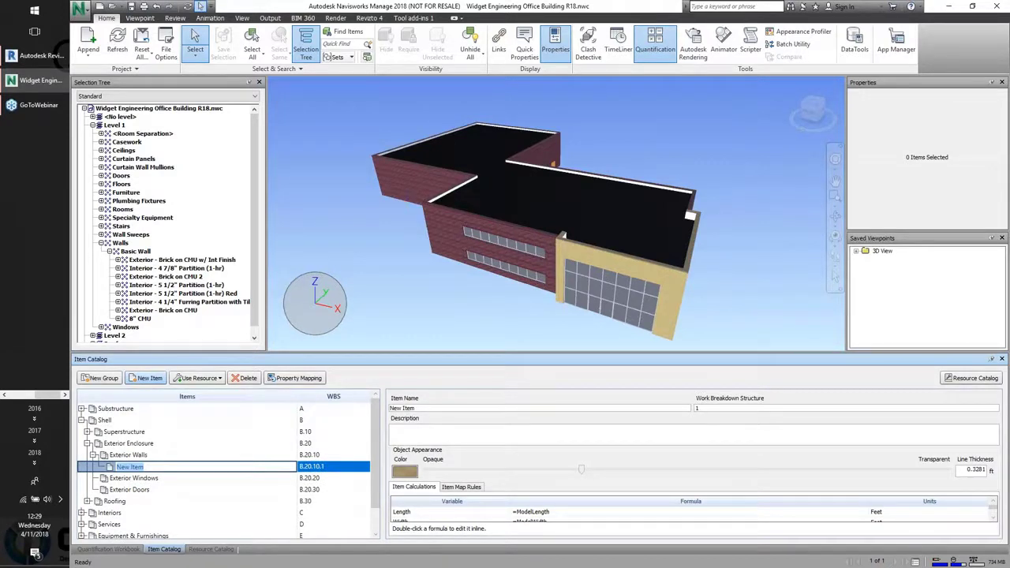
type("Exterior - Brick on CMU.")
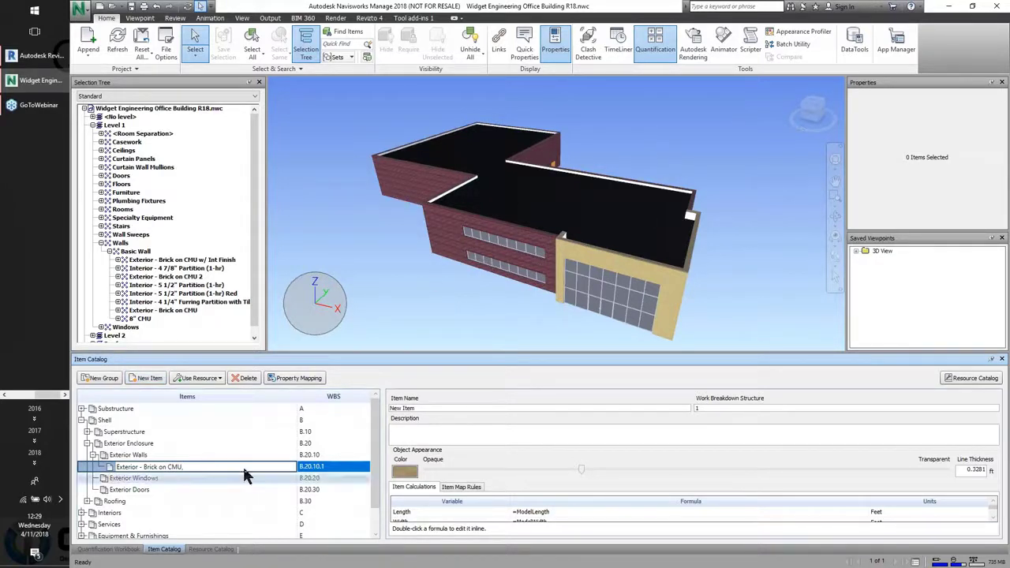
type("Brick on C")
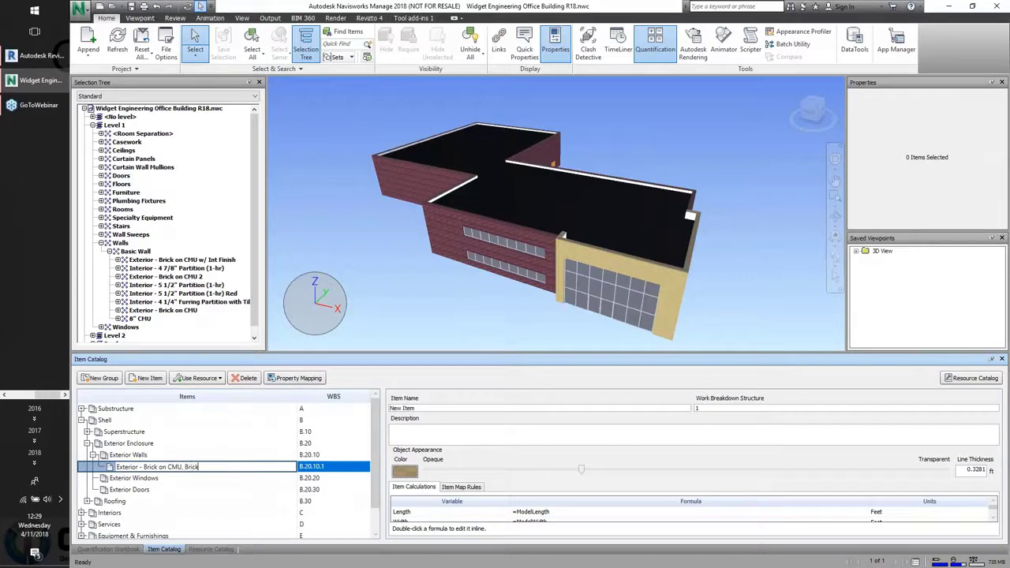
type("MU 2")
type(",")
type(" Brick on CM")
type("U,")
type("/ Int")
type(" Fin")
type("ish")
key("Return")
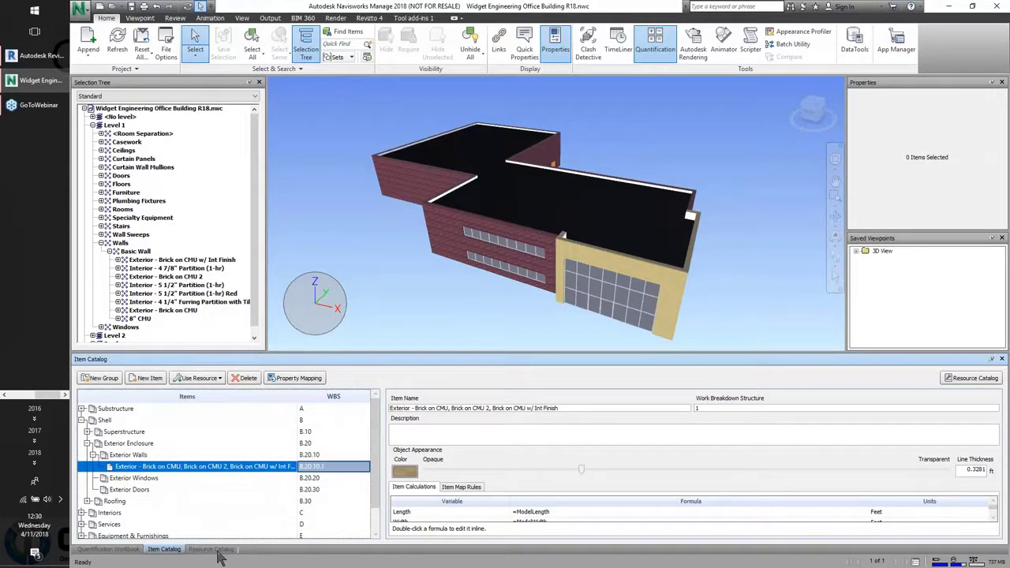
View the Resource Catalog and compare it with the new exterior wall item in the Item Catalog.
left_click(212, 549)
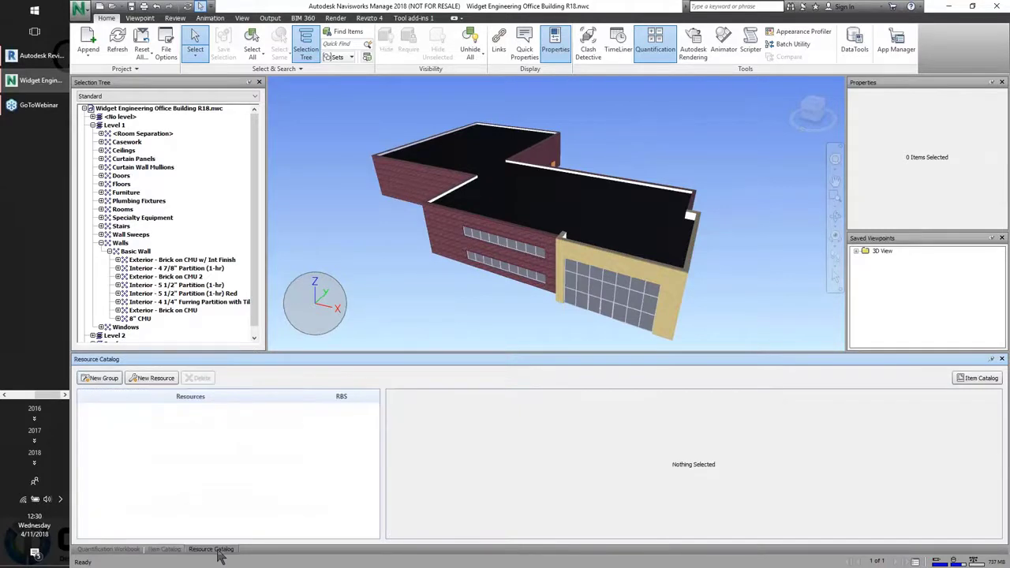
left_click(164, 549)
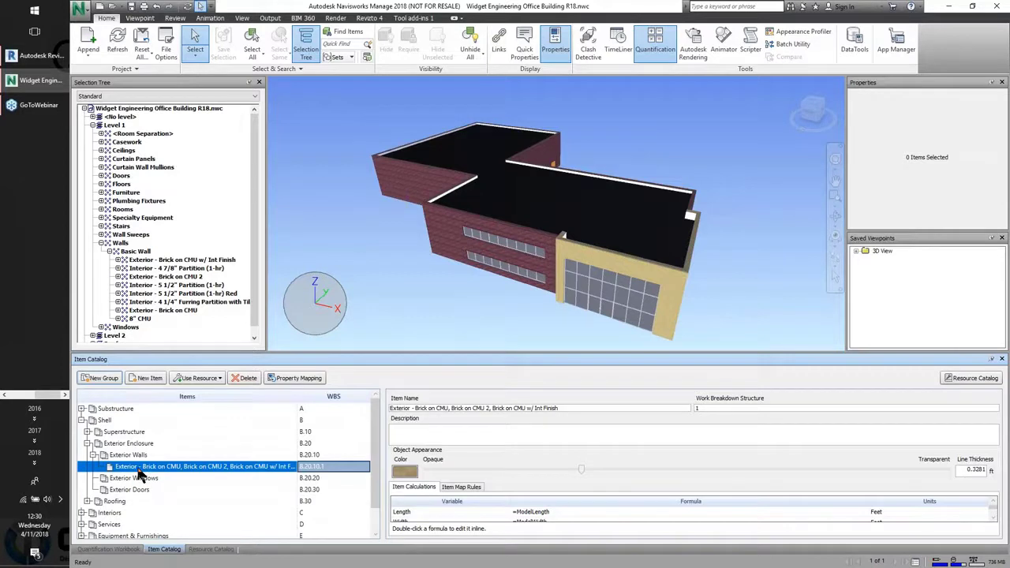
left_click(211, 549)
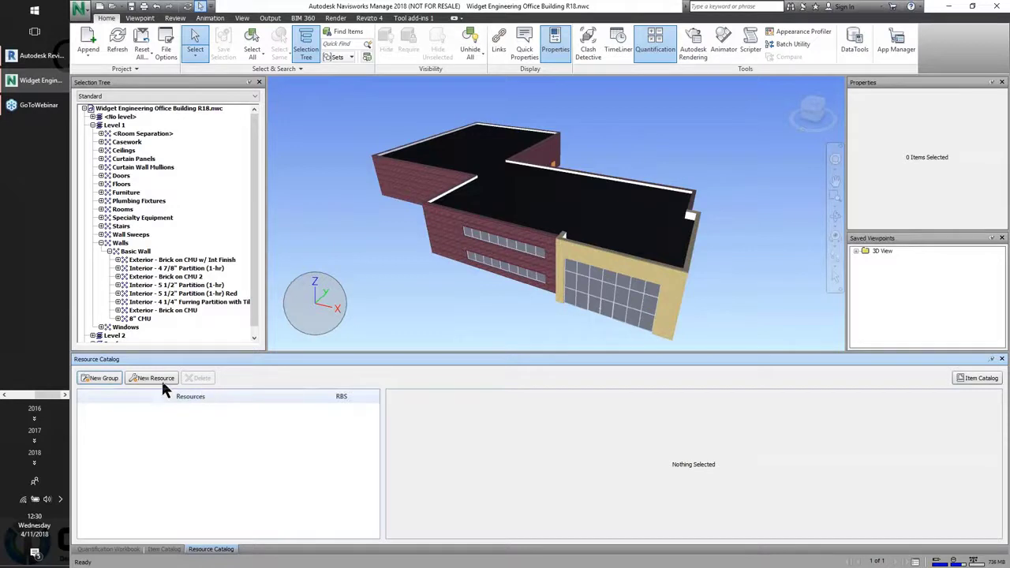
left_click(164, 549)
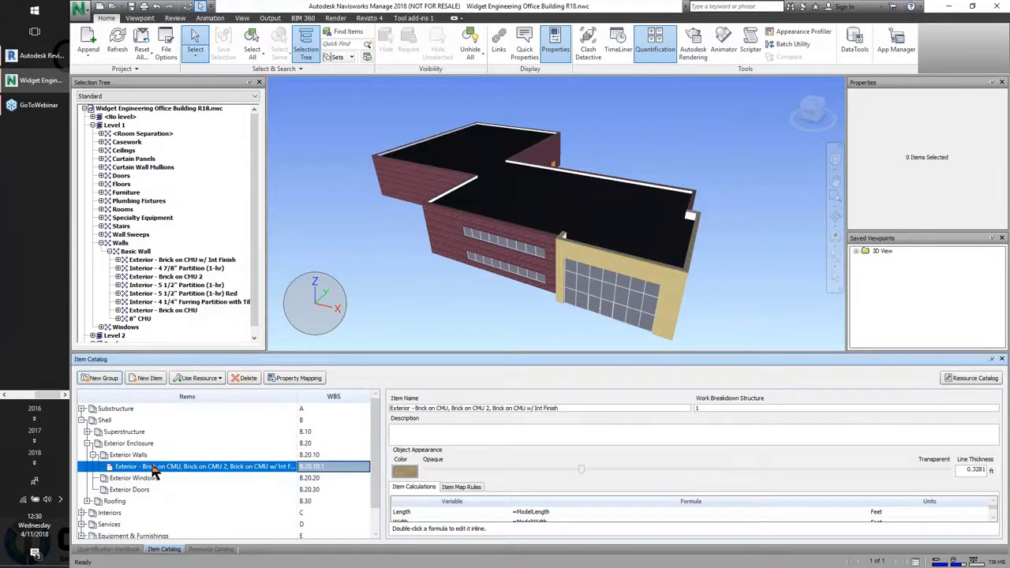
left_click(211, 549)
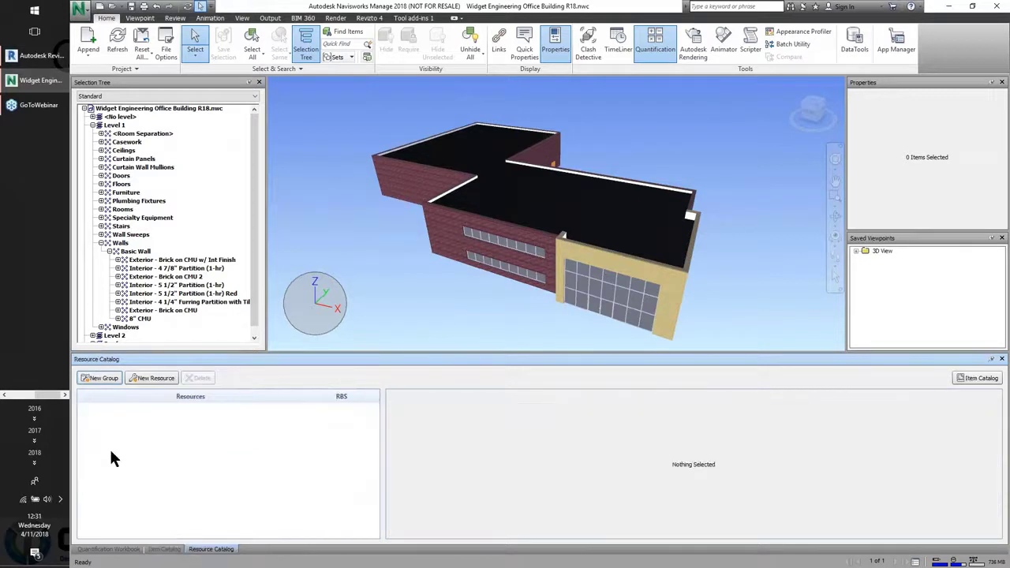
left_click(165, 549)
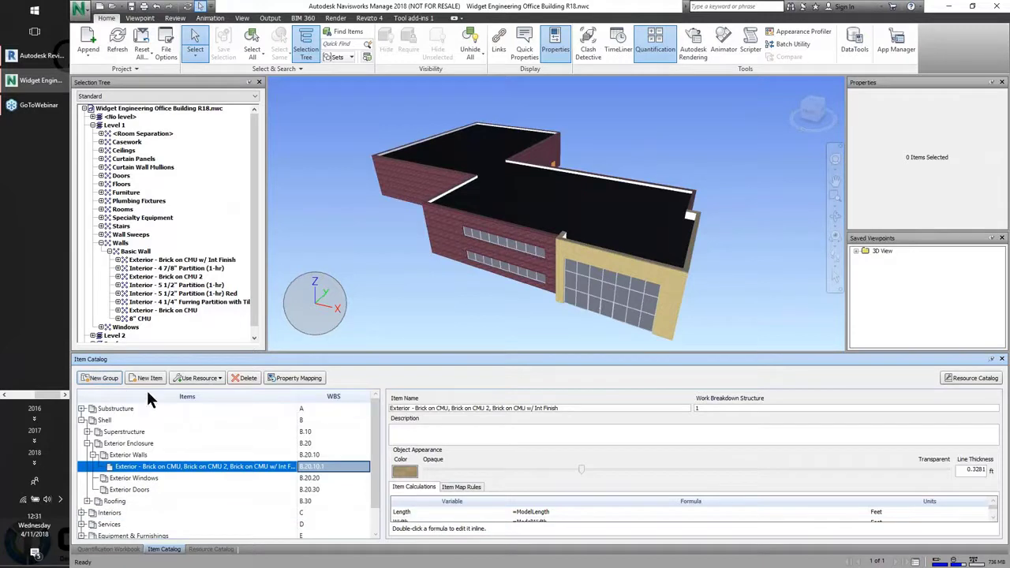
Take off Level 1's three Exterior - Brick on CMU wall types to the new catalog item and check the area and volume columns.
left_click(155, 261)
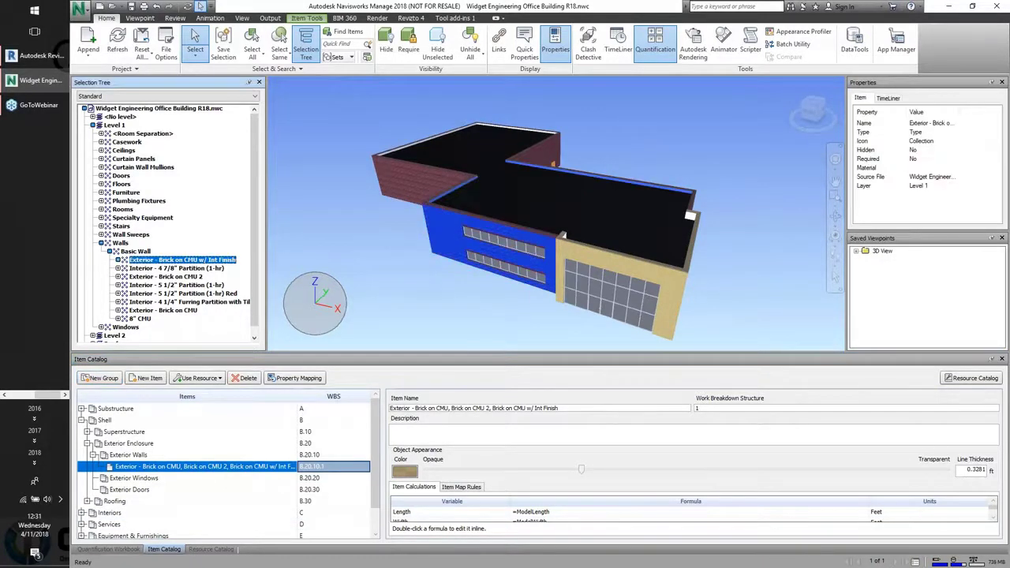
left_click(162, 277, "ctrl")
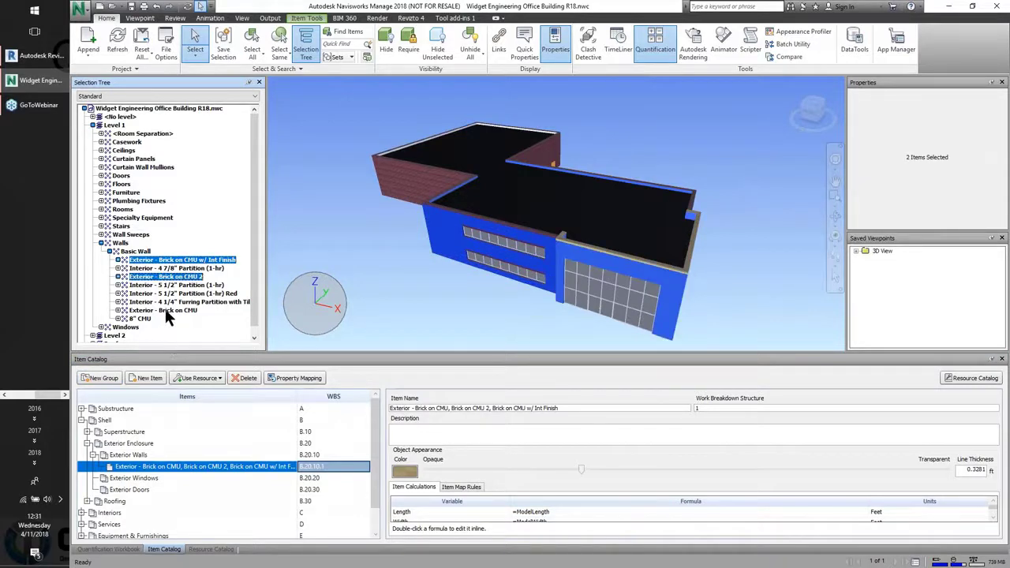
left_click(164, 311, "ctrl")
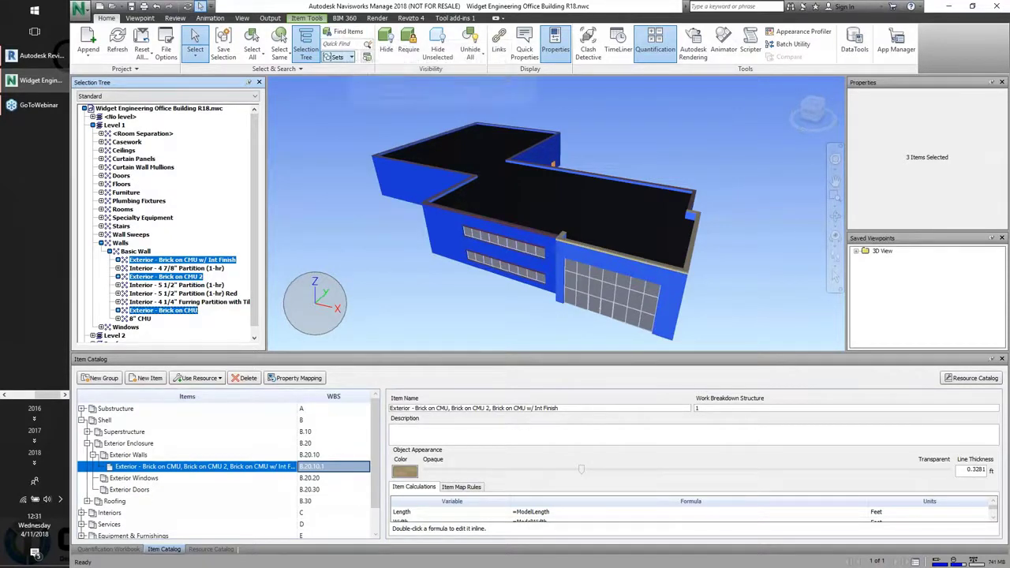
left_click(350, 60)
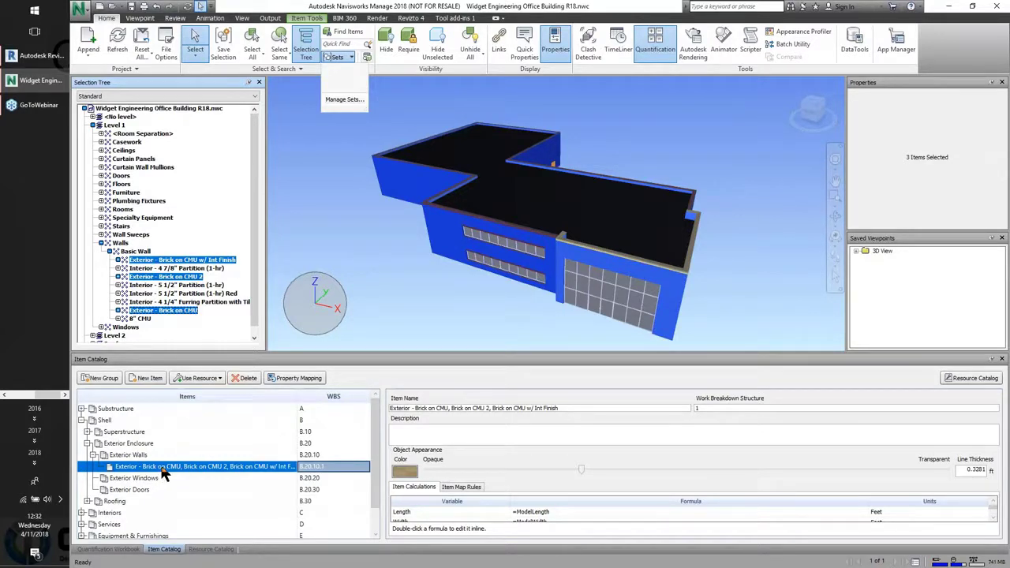
right_click(169, 280)
mouse_move(239, 375)
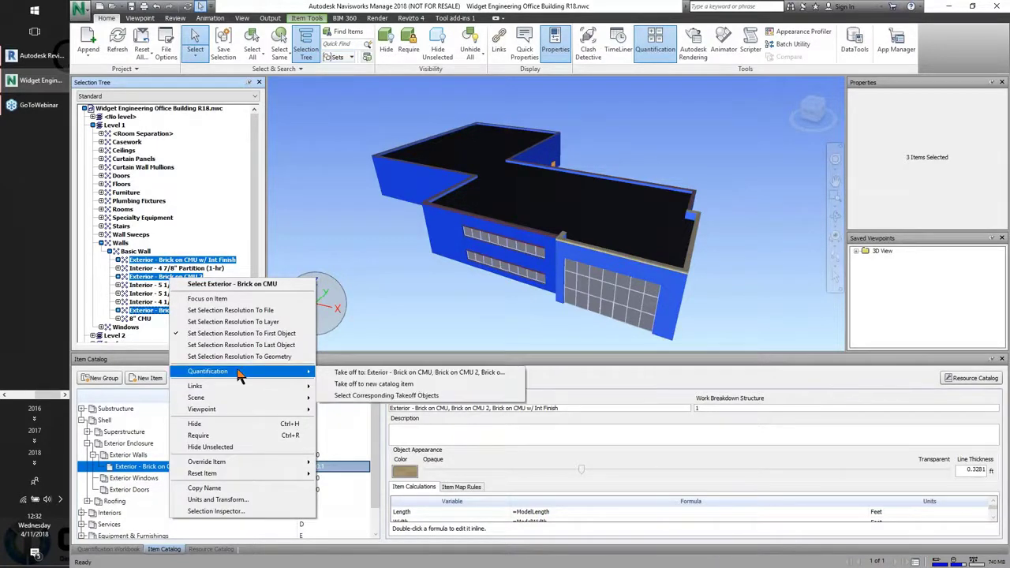
left_click(414, 374)
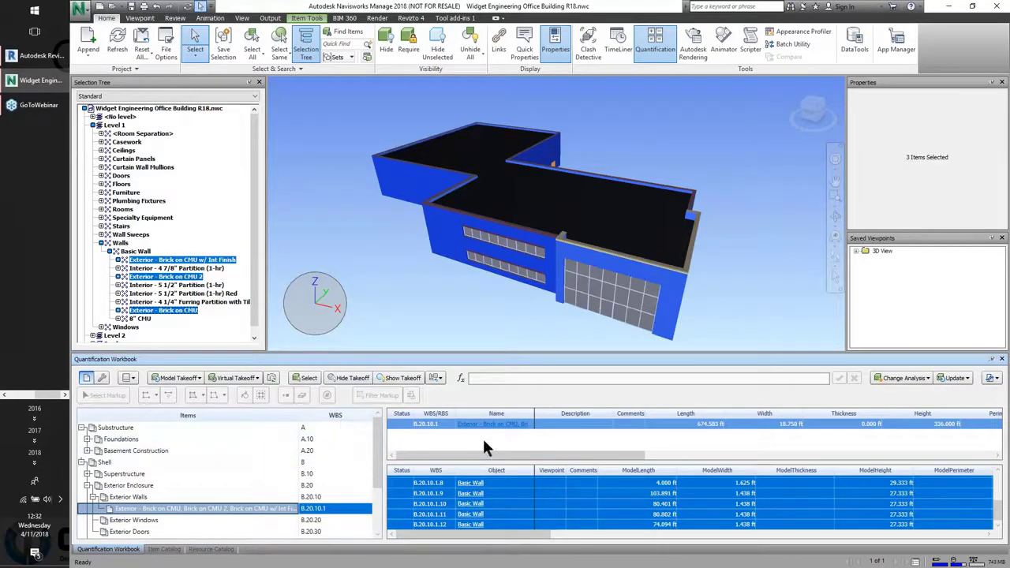
left_click_drag(486, 538, 676, 530)
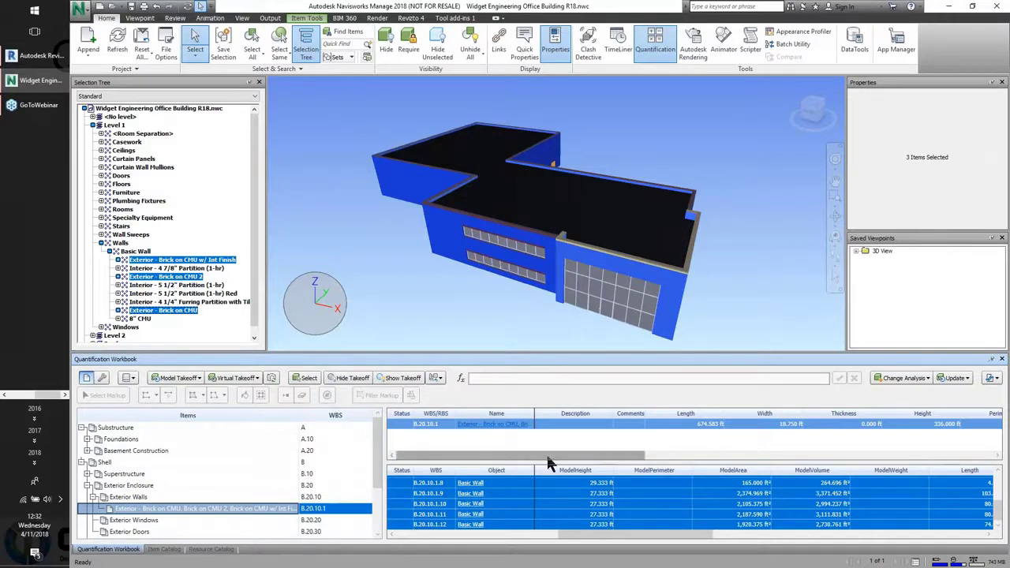
left_click_drag(562, 458, 882, 466)
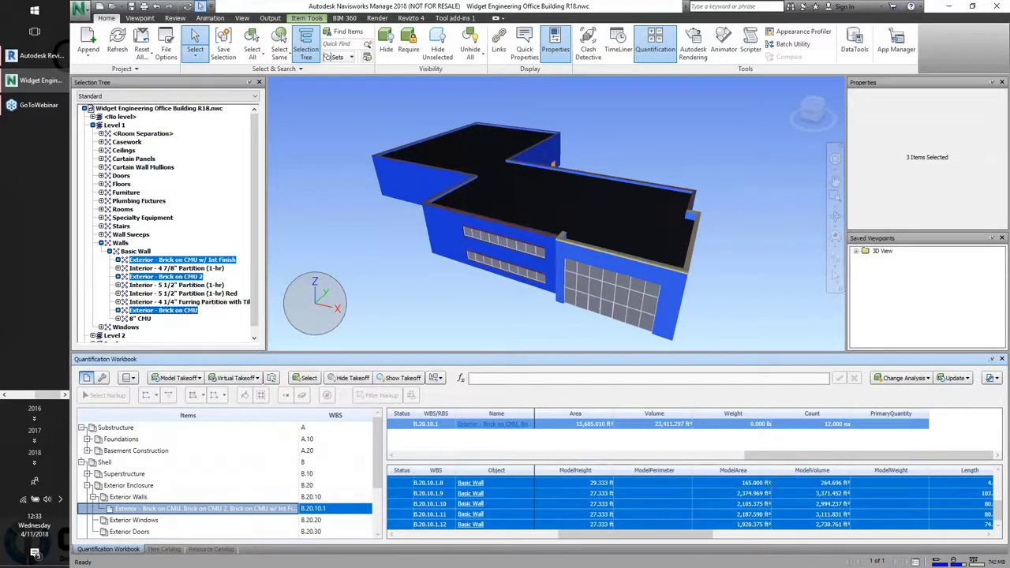
Export the quantities to Excel as "New Quantity Report - Navisworks.xlsx" and open the exported report.
left_click(991, 379)
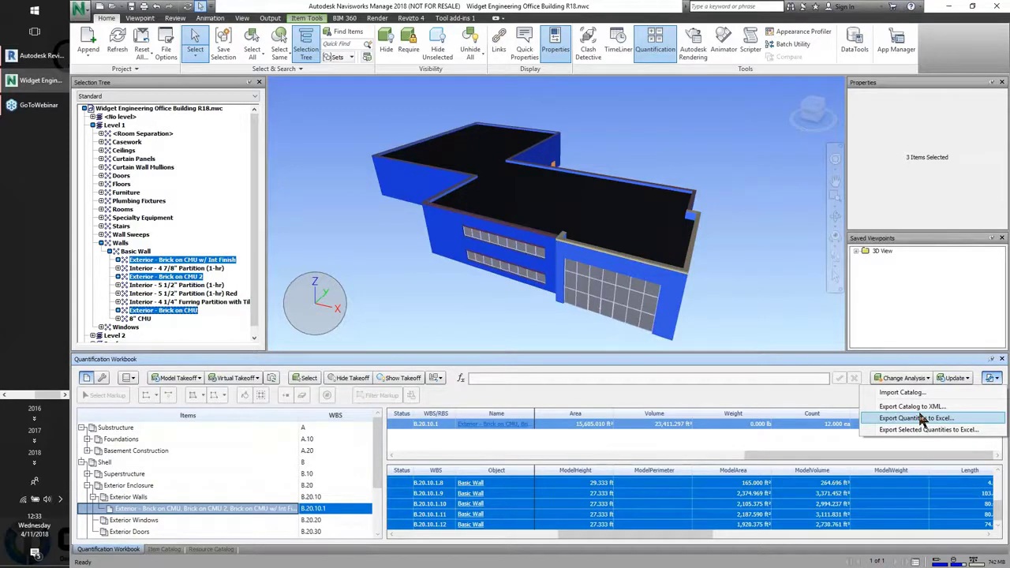
left_click(921, 418)
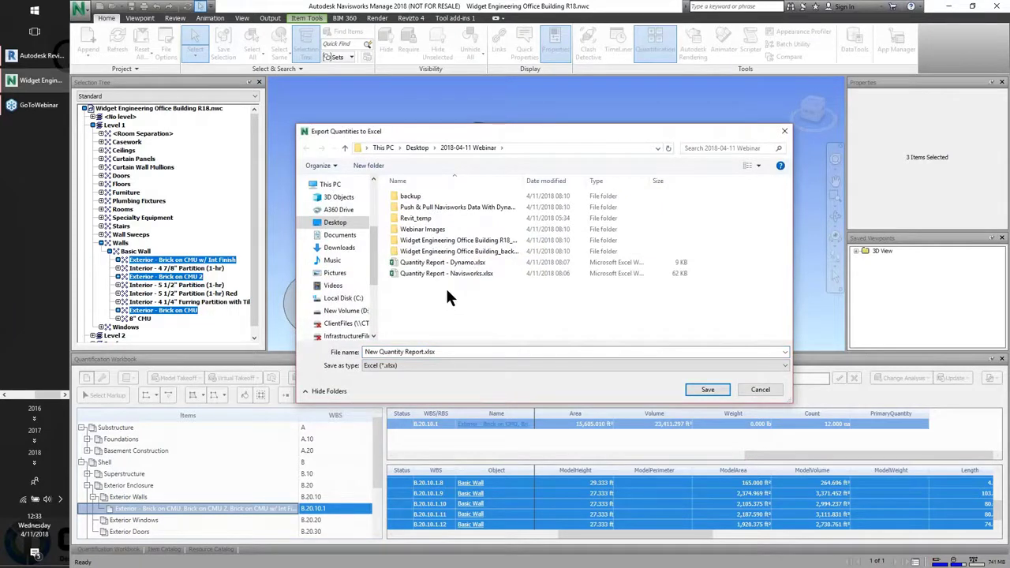
left_click(425, 352)
left_click(424, 352)
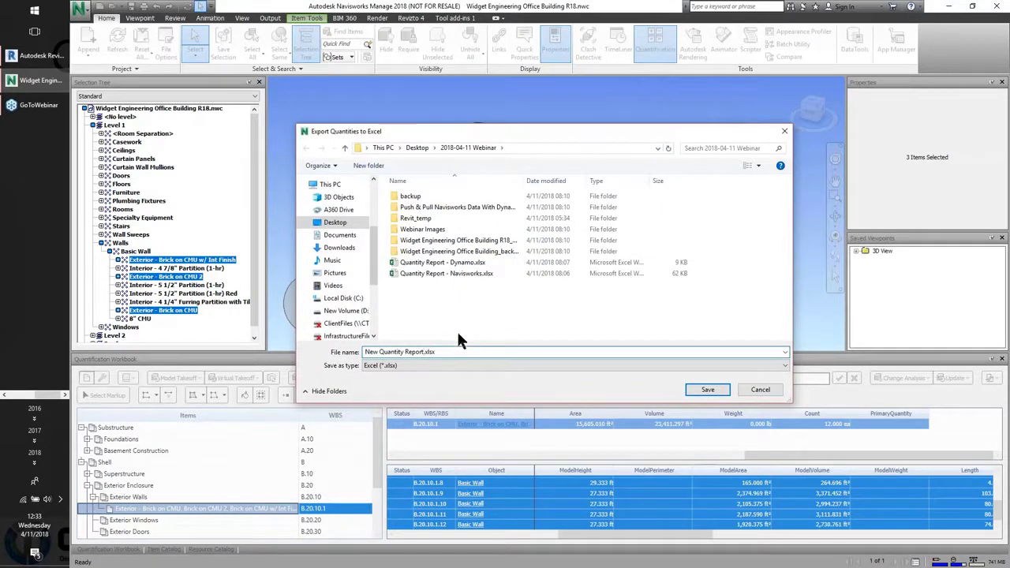
type("- Navsworks")
key("Return")
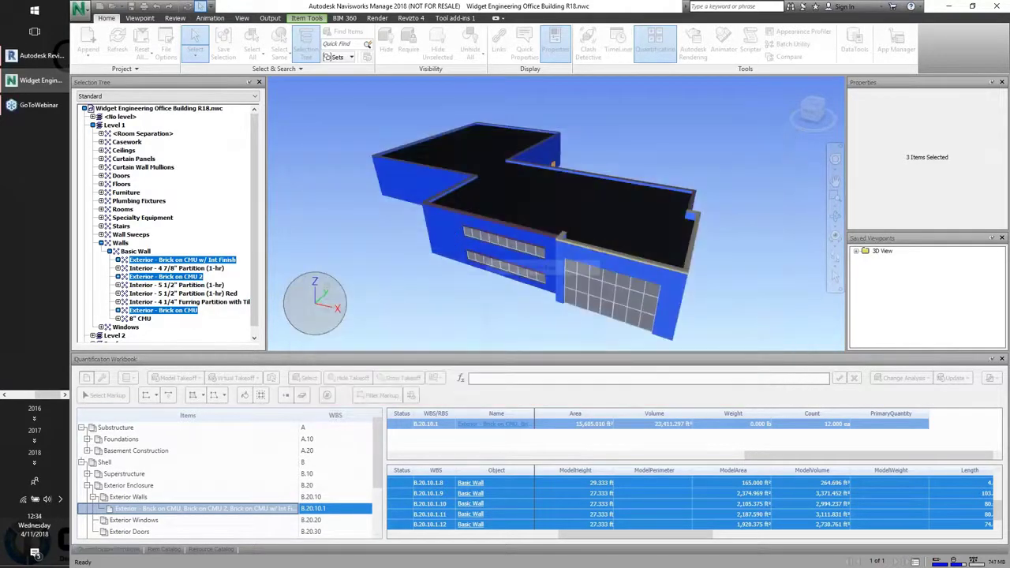
left_click(533, 327)
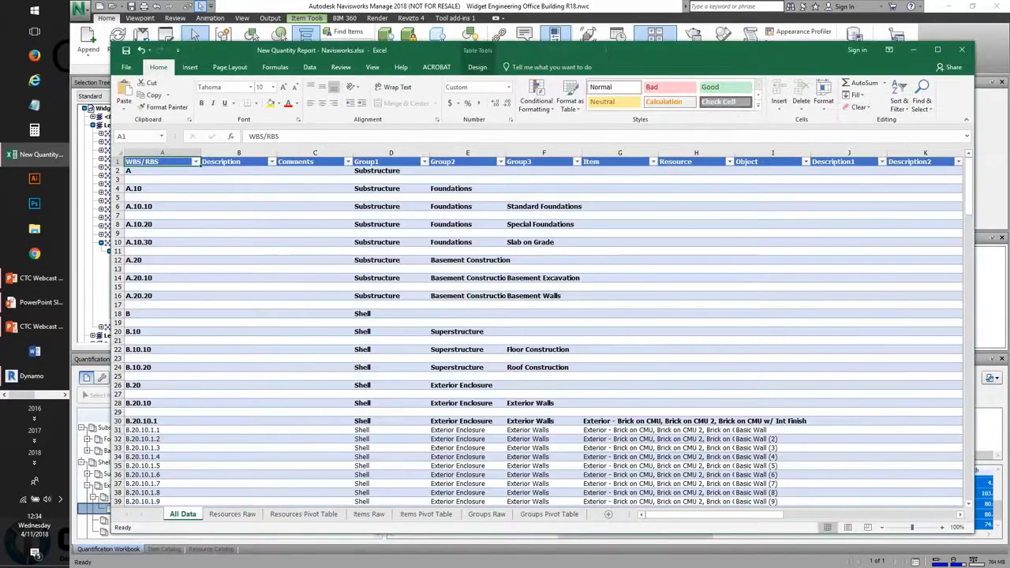
Place the Excel report beside the model and examine its All Data and Resources Raw sheets, browsing to the last worksheets.
key("super+Left")
key("Return")
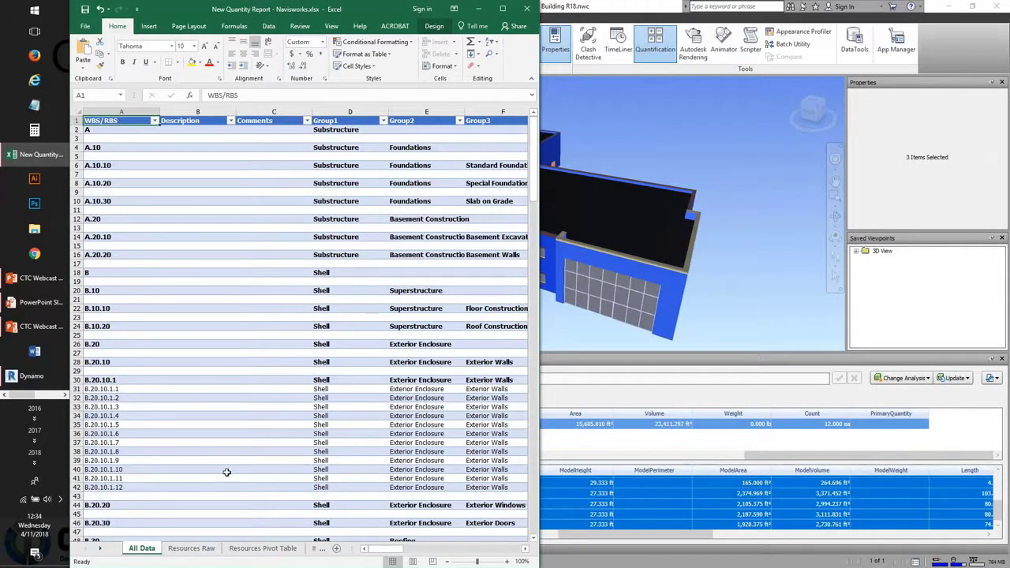
scroll(230, 470, "down", 4)
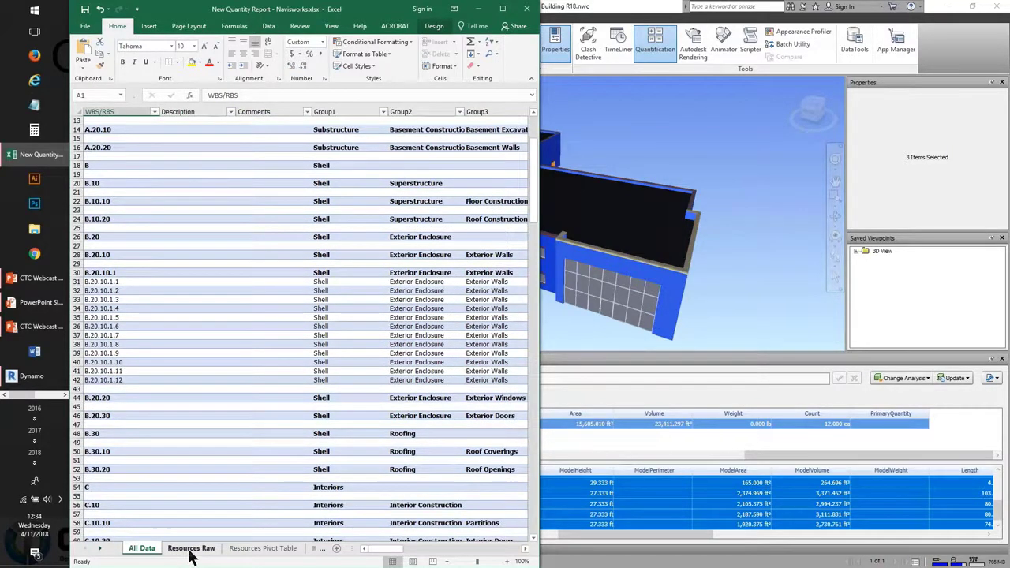
left_click(190, 552)
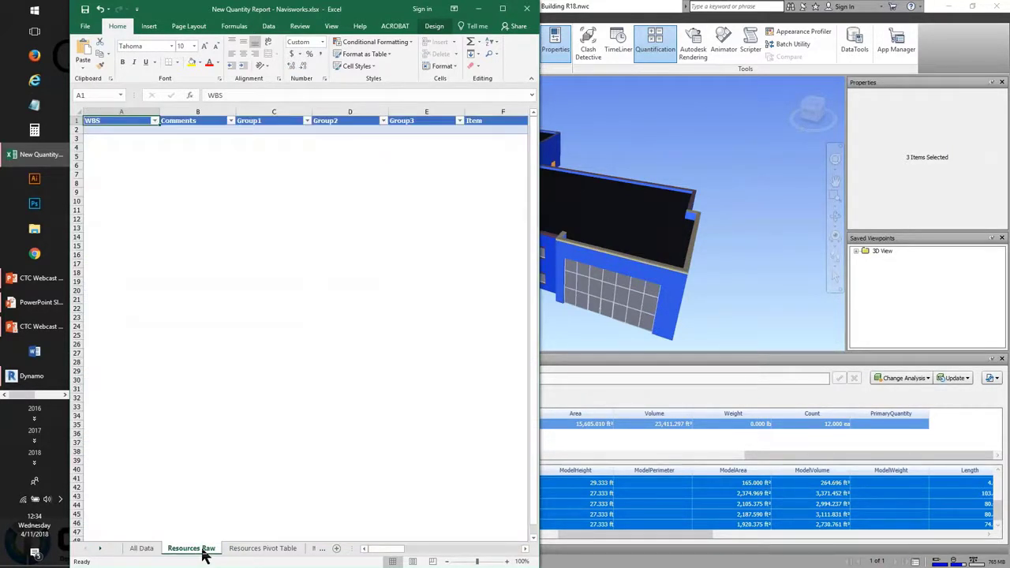
left_click(139, 548)
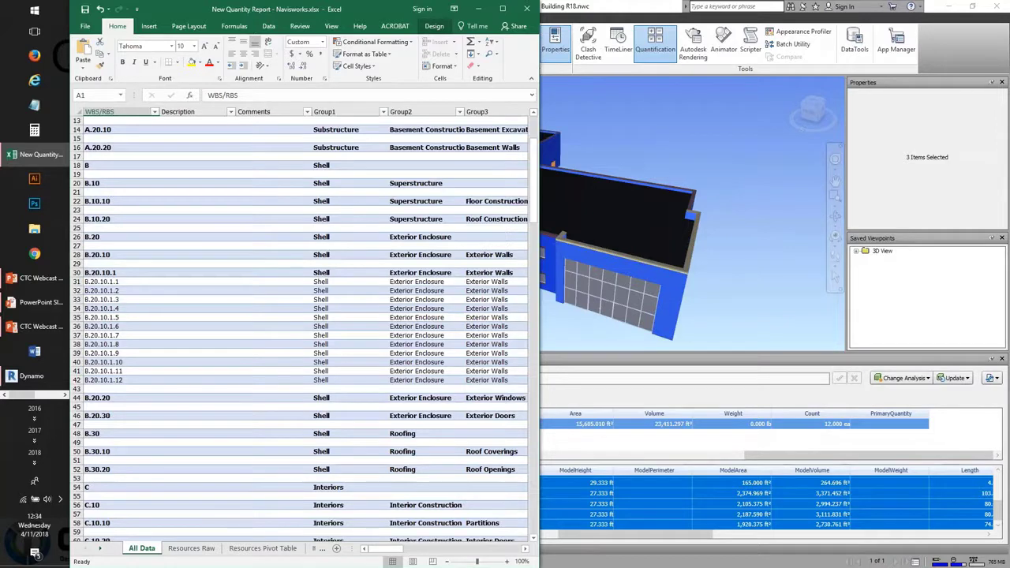
left_click(100, 548)
left_click(100, 548)
left_click(100, 549)
left_click(100, 548)
left_click(101, 549)
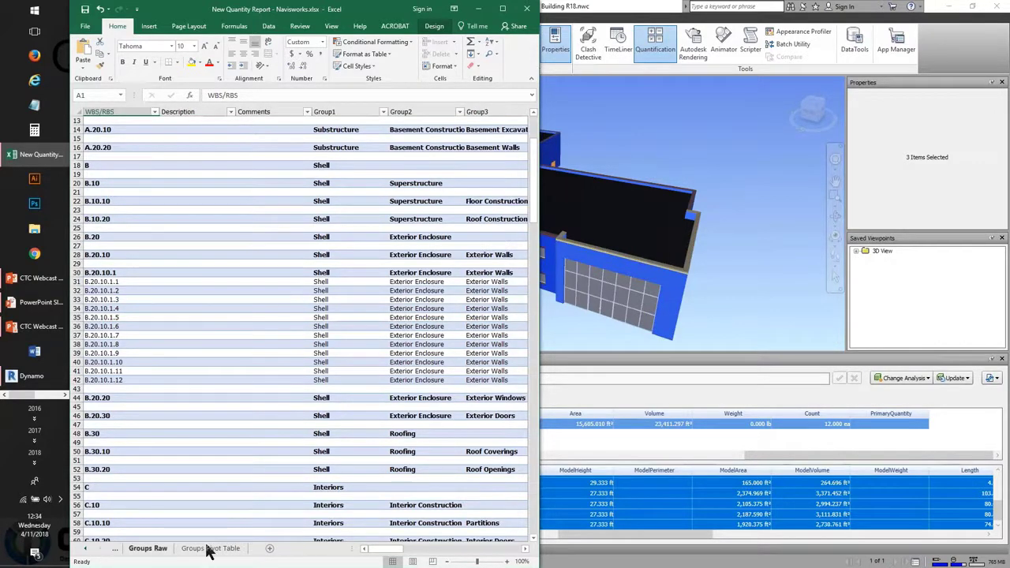
On the Groups Pivot Table sheet, remove and re-add Group1, Group2 and Group3 so the rows run Item, Group2, Group1, Group3.
left_click(210, 548)
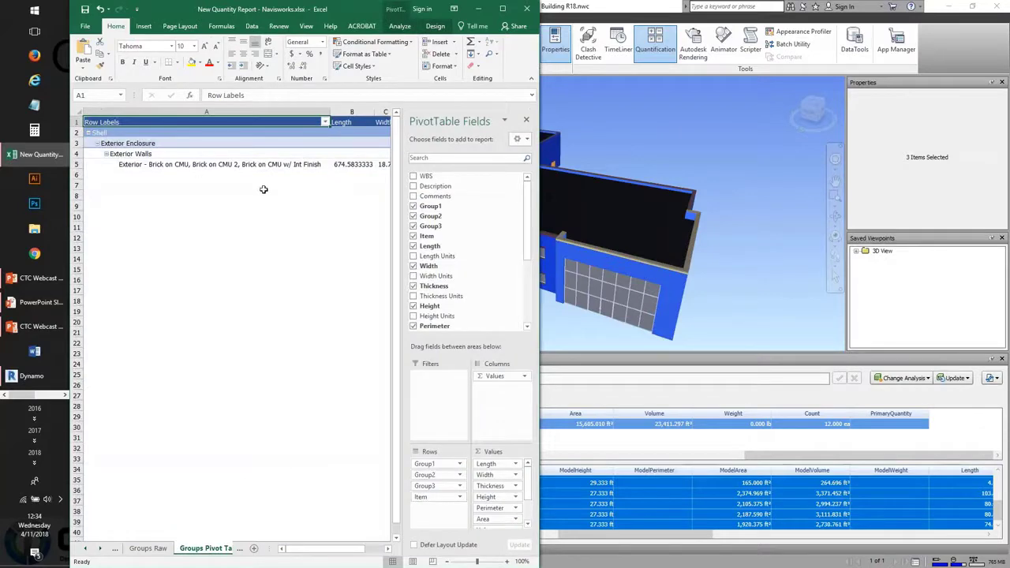
left_click(503, 9)
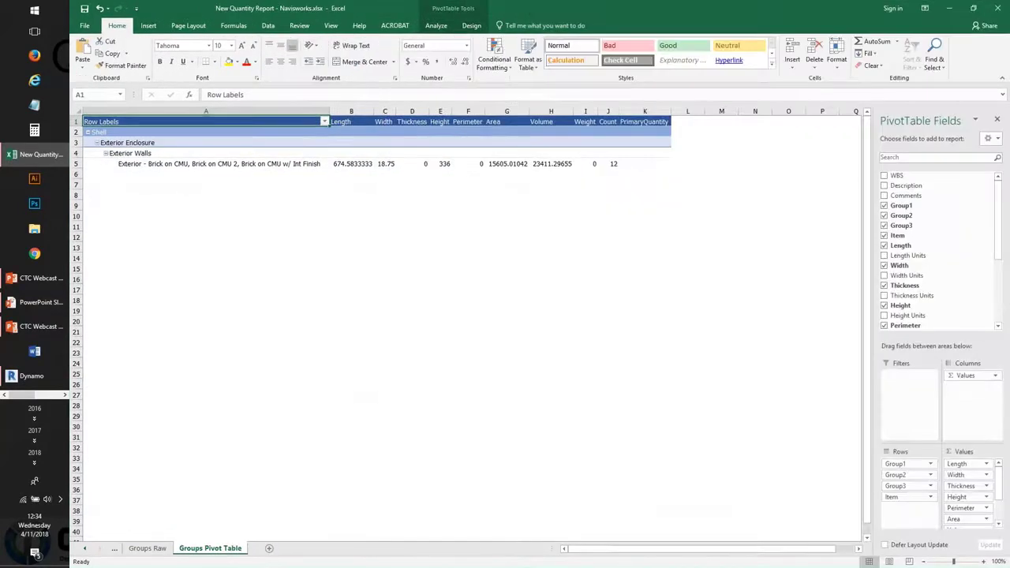
left_click(883, 206)
left_click(883, 215)
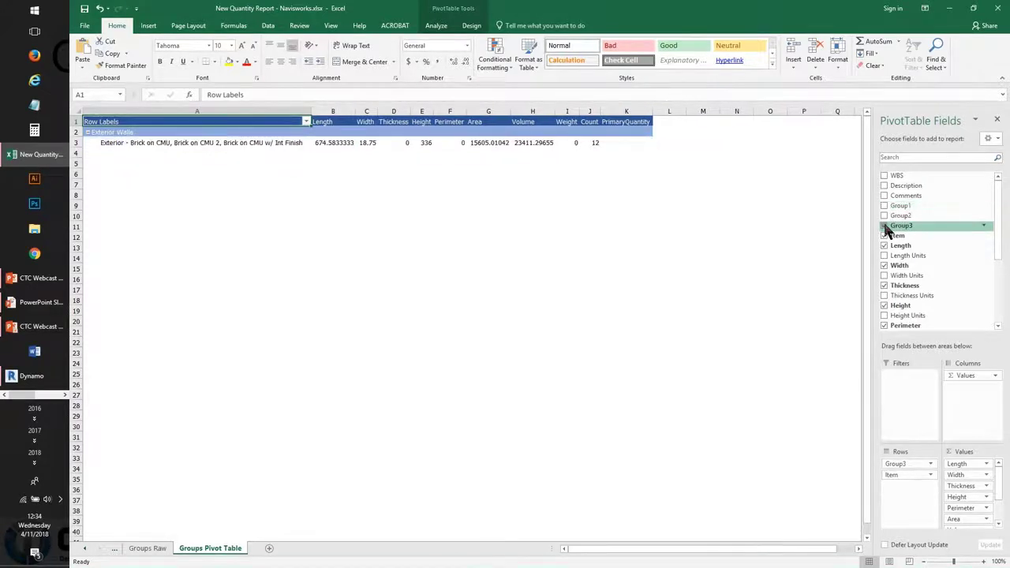
left_click(883, 225)
left_click(883, 215)
left_click(883, 206)
left_click(884, 226)
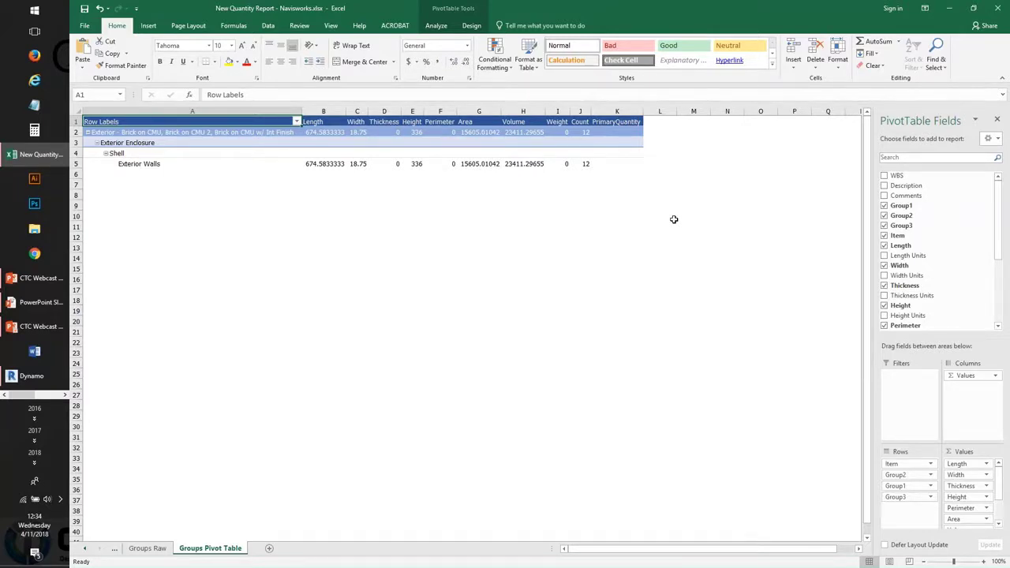
Shrink the Excel report to half the screen and switch back to Navisworks in a maximized window.
key("super+Left")
left_click(726, 110)
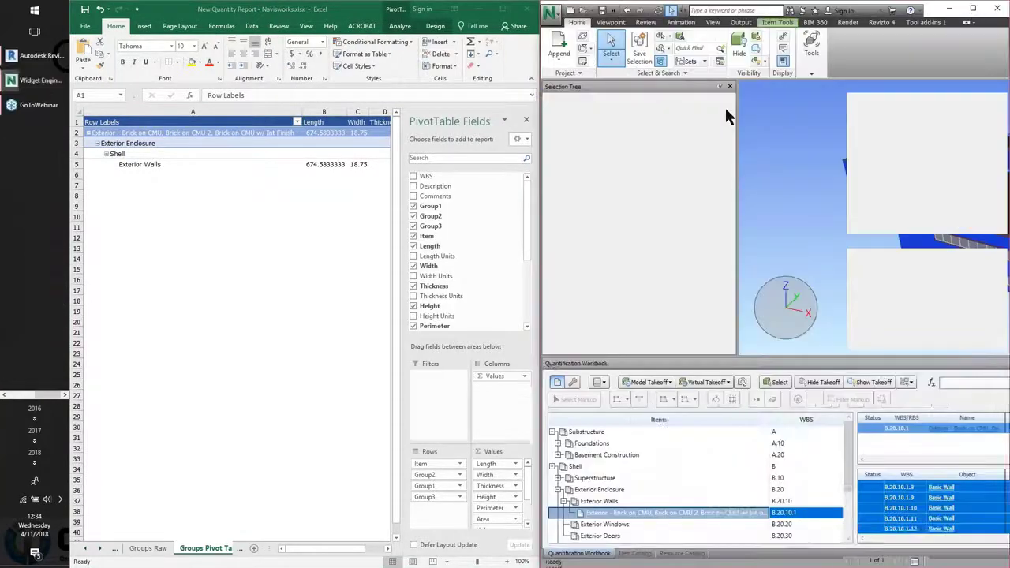
left_click(972, 8)
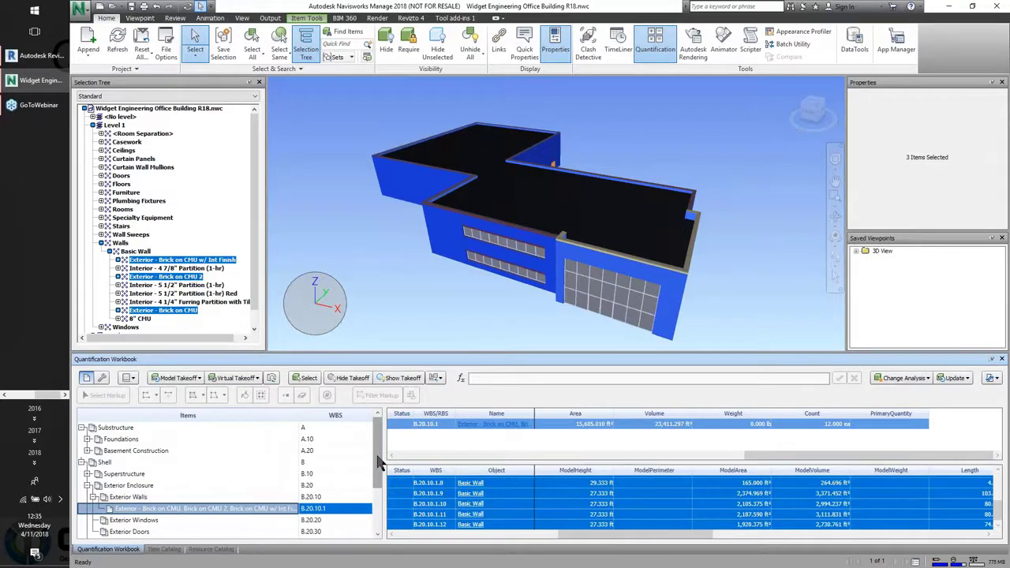
Switch to the PowerPoint slide show and go to the "Quantification – Dynamo" slide.
key("super+Tab")
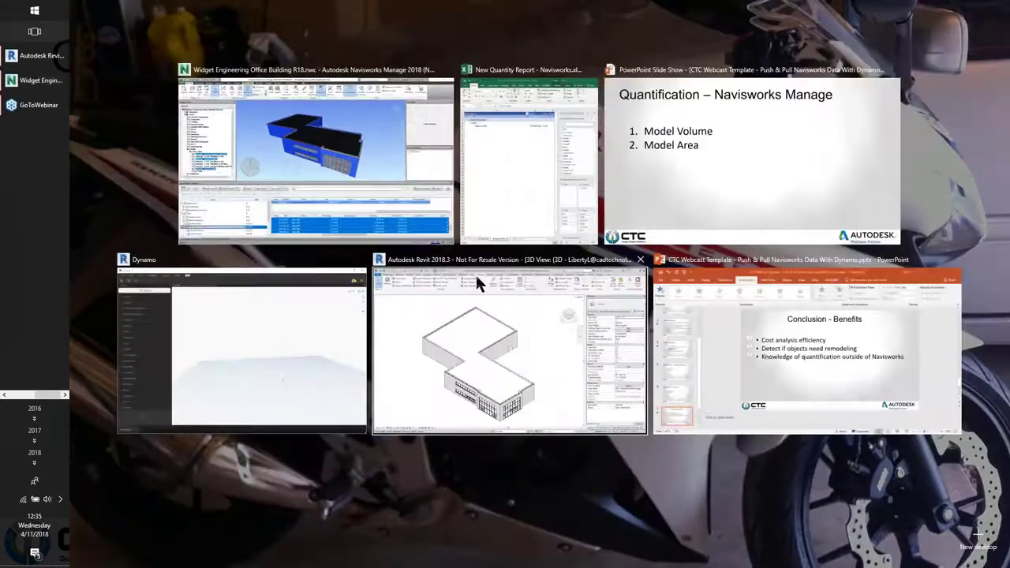
left_click(712, 206)
left_click(565, 328)
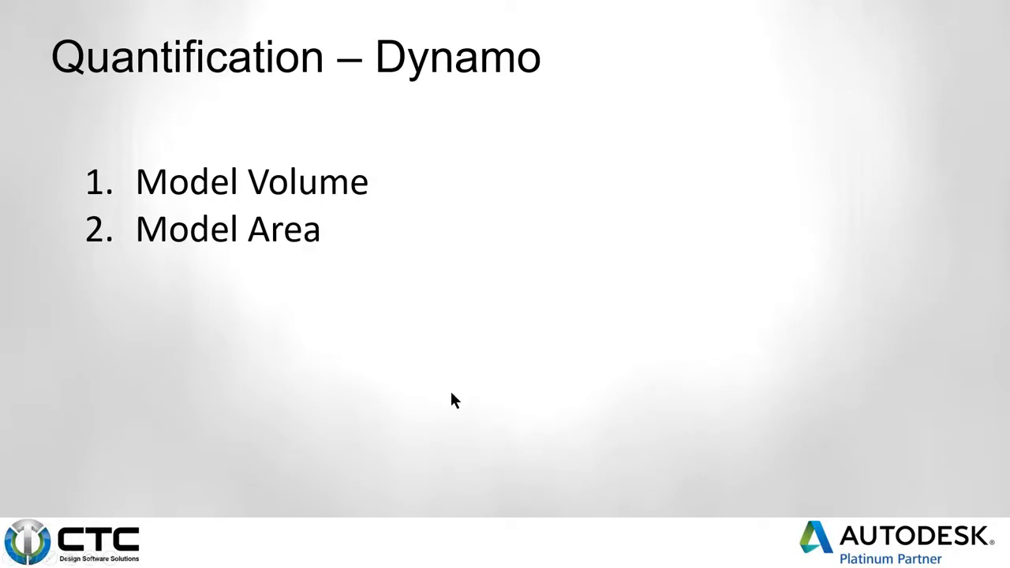
scroll(450, 393, "down", 3)
scroll(430, 383, "up", 1)
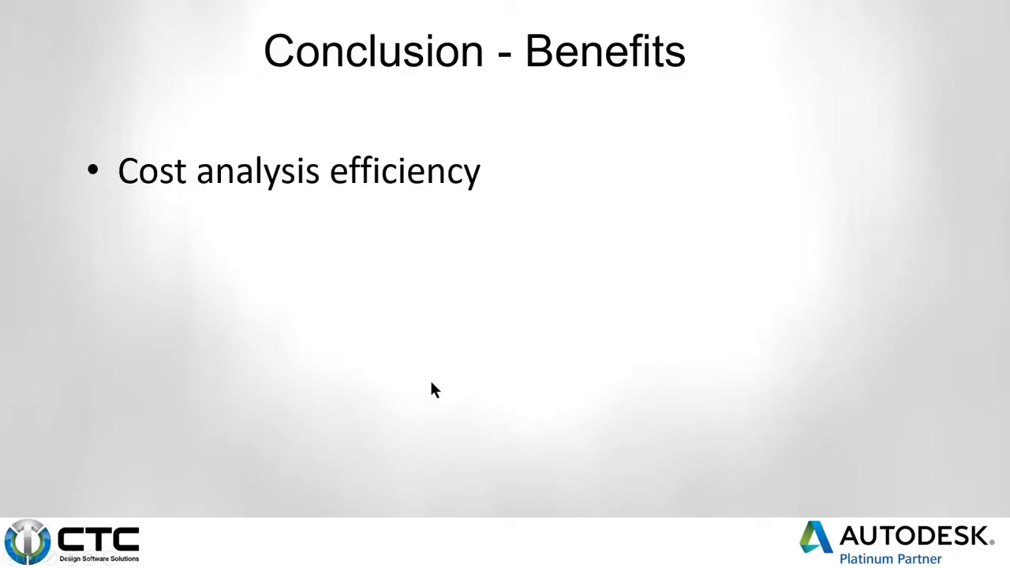
scroll(431, 389, "up", 1)
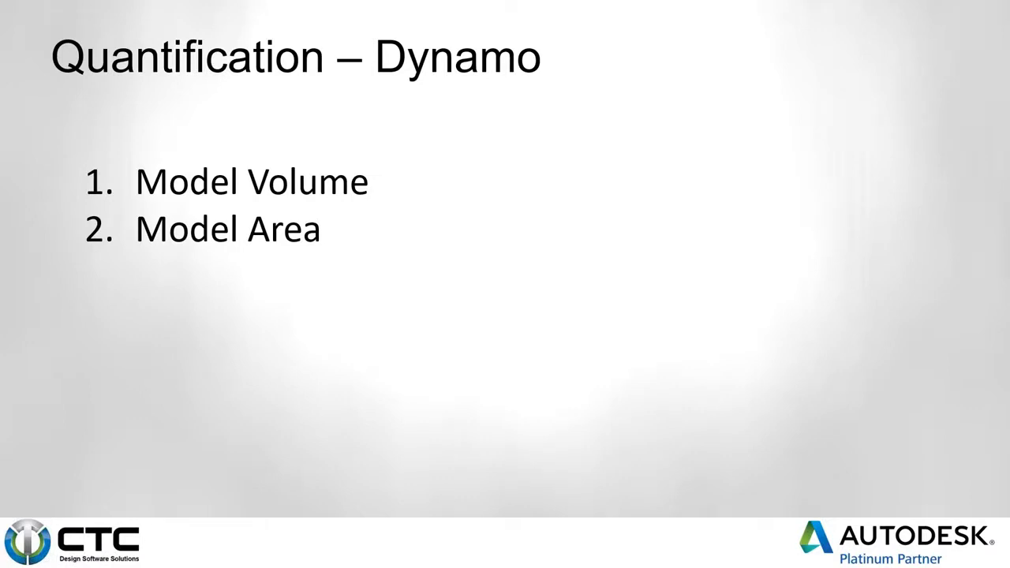
Switch to Dynamo and open the "Material Quantification.dyn" definition from the 2018-04-11 Webinar folder.
key("super+Tab")
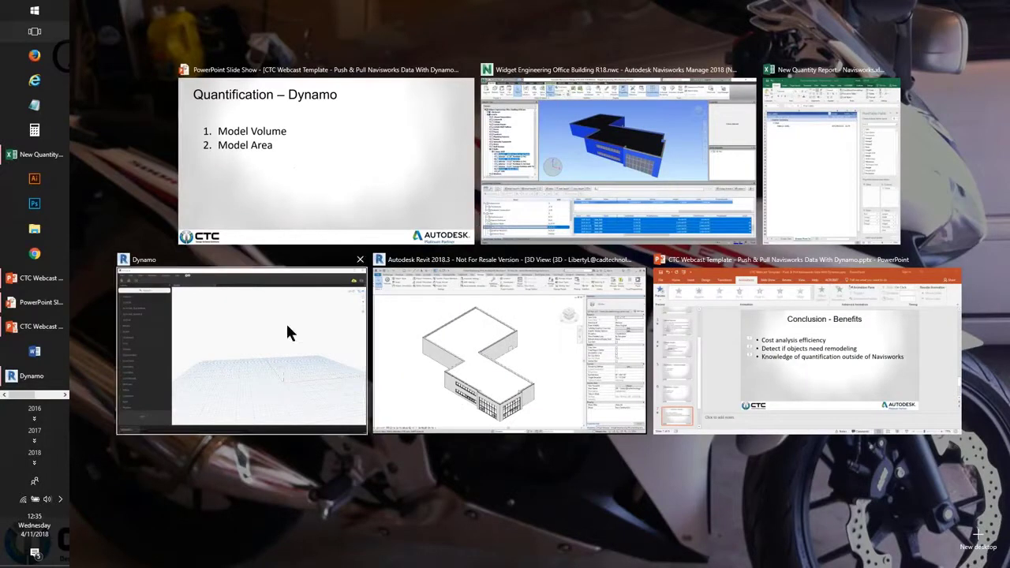
left_click(311, 331)
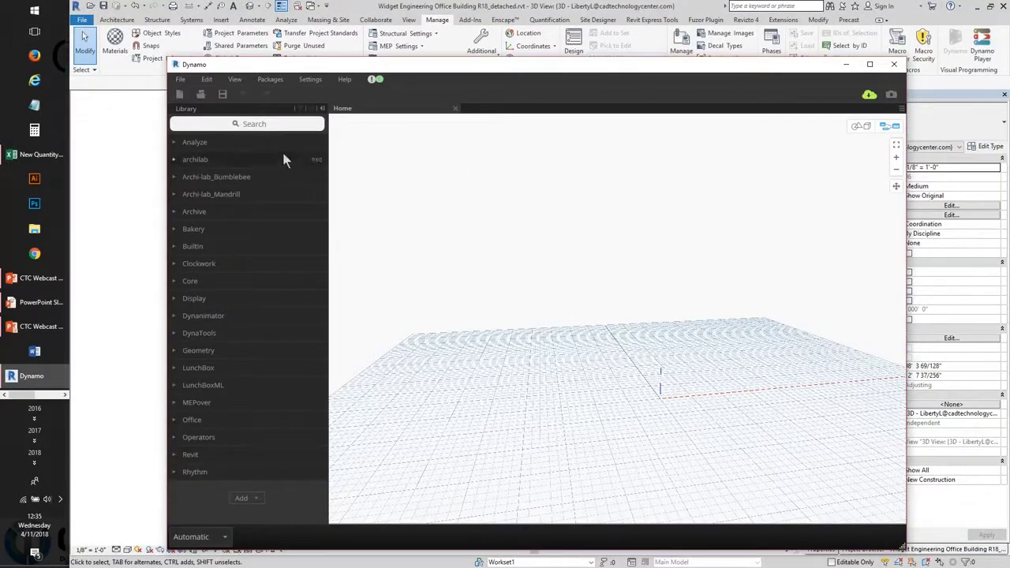
left_click(201, 95)
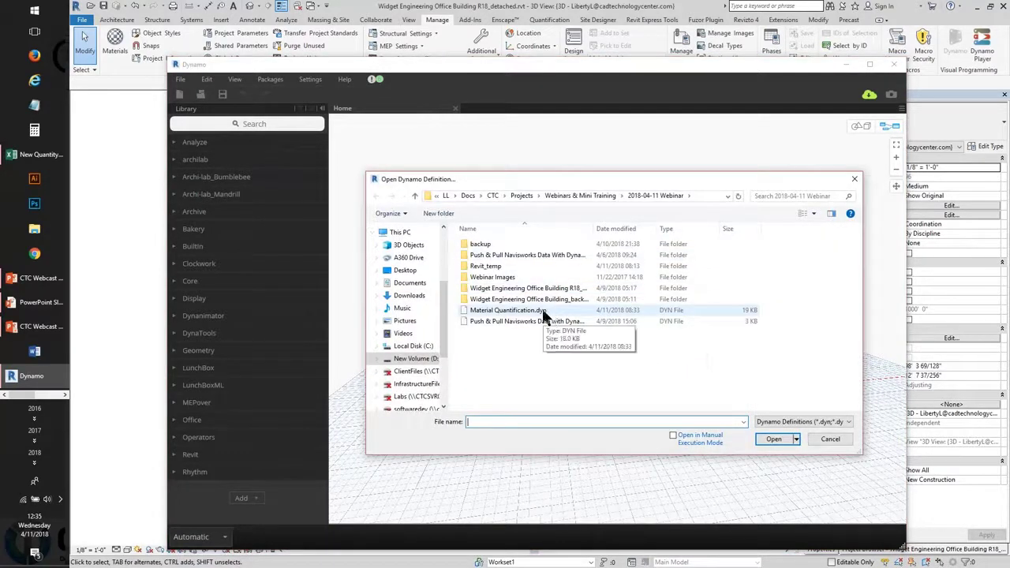
left_click(542, 310)
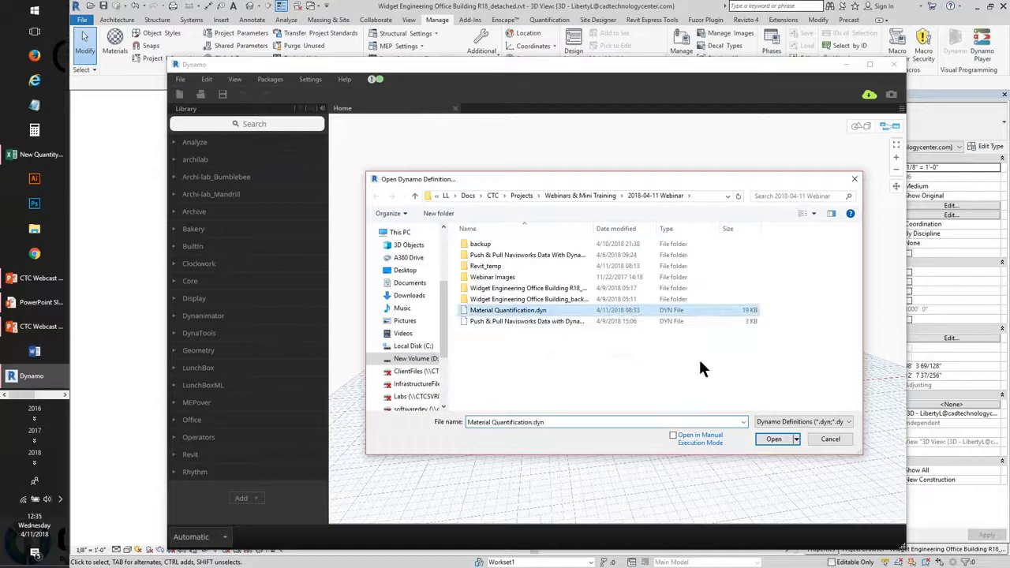
left_click(772, 442)
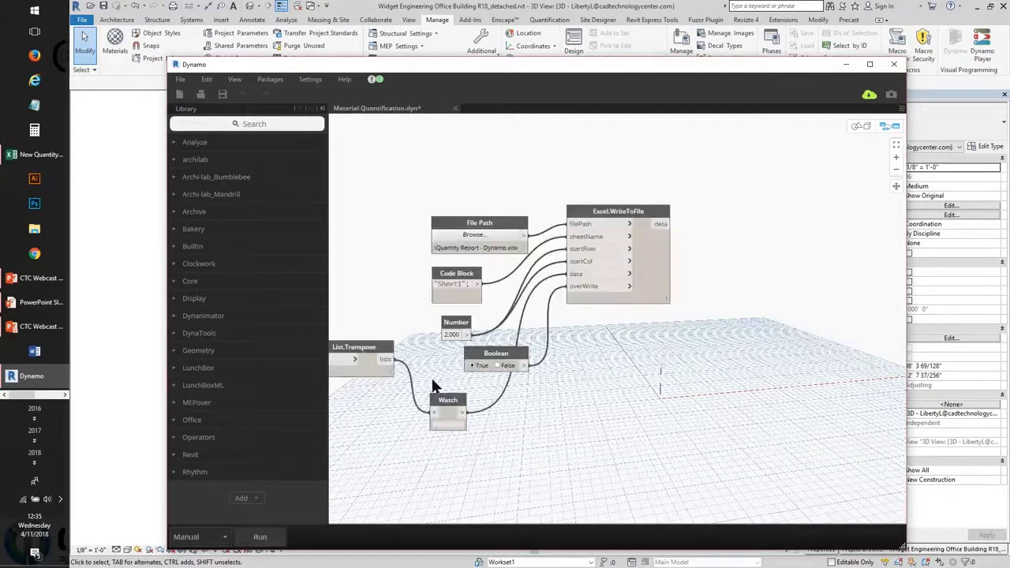
Look over the whole Material Quantification graph, from the Excel.WriteToFile output back to the first input nodes.
middle_click_drag(426, 380, 659, 388)
scroll(546, 369, "down", 3)
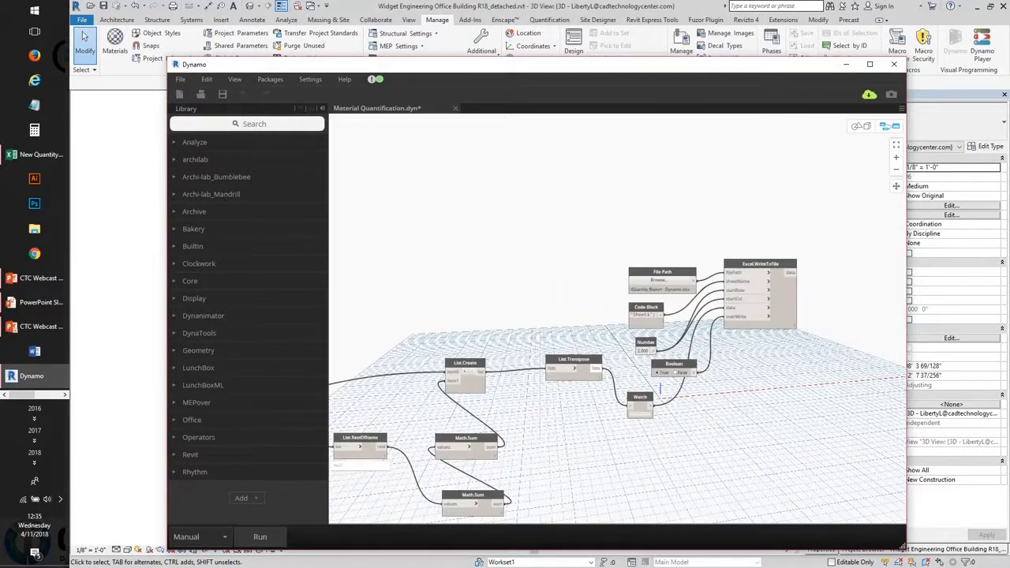
middle_click_drag(588, 362, 591, 359)
scroll(490, 346, "down", 5)
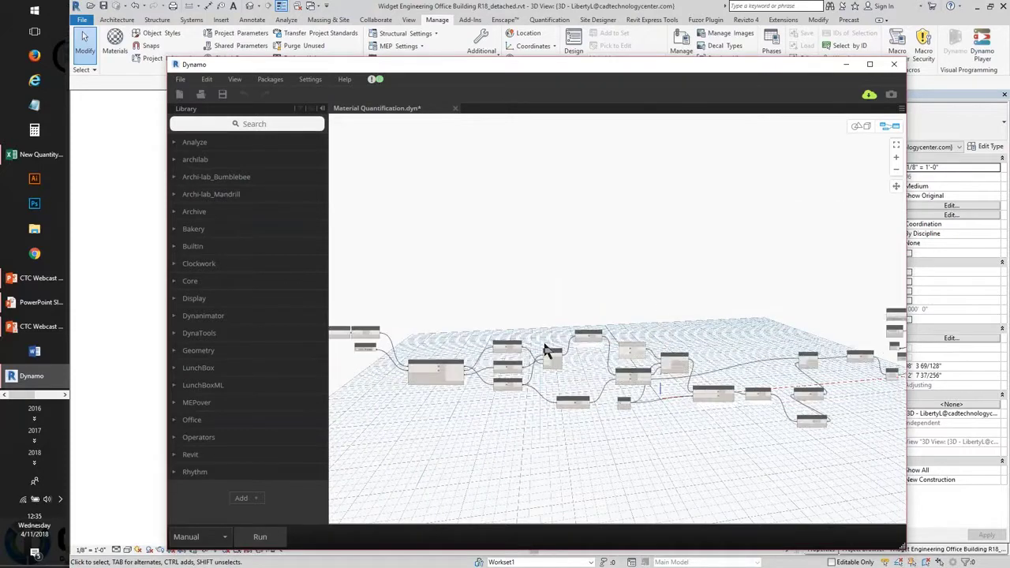
middle_click_drag(461, 360, 544, 365)
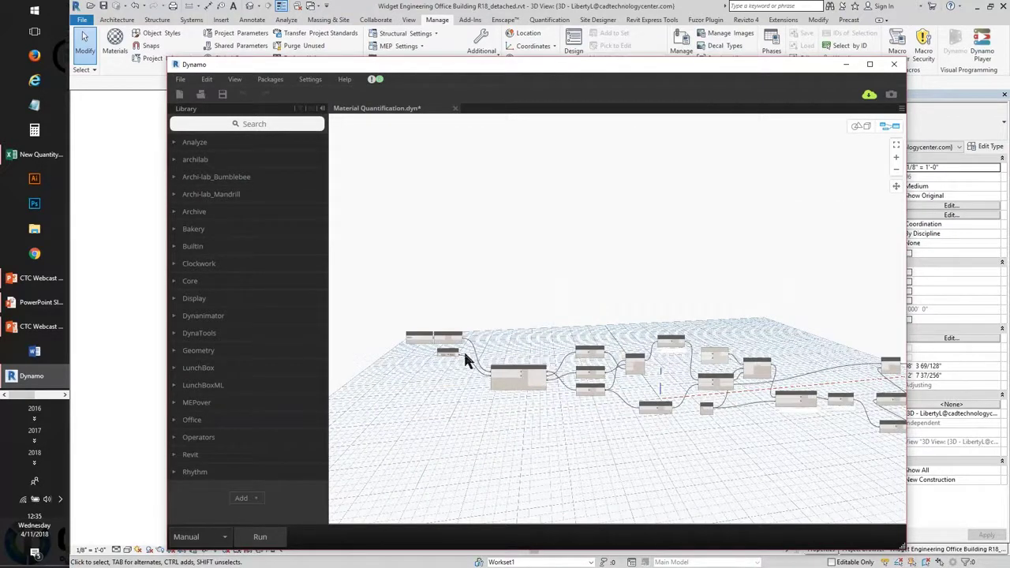
scroll(441, 347, "up", 2)
scroll(454, 343, "down", 2)
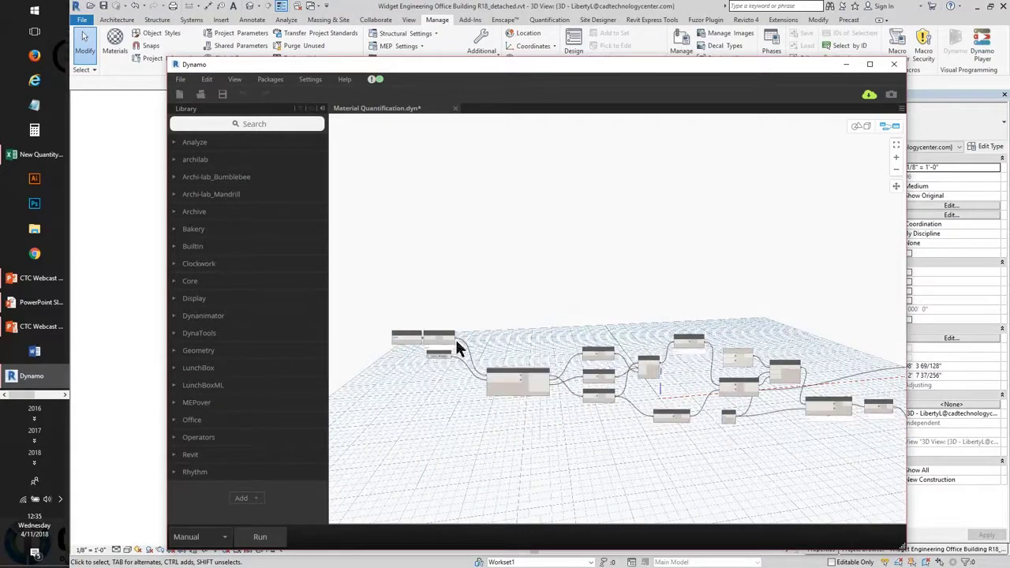
scroll(485, 351, "up", 1)
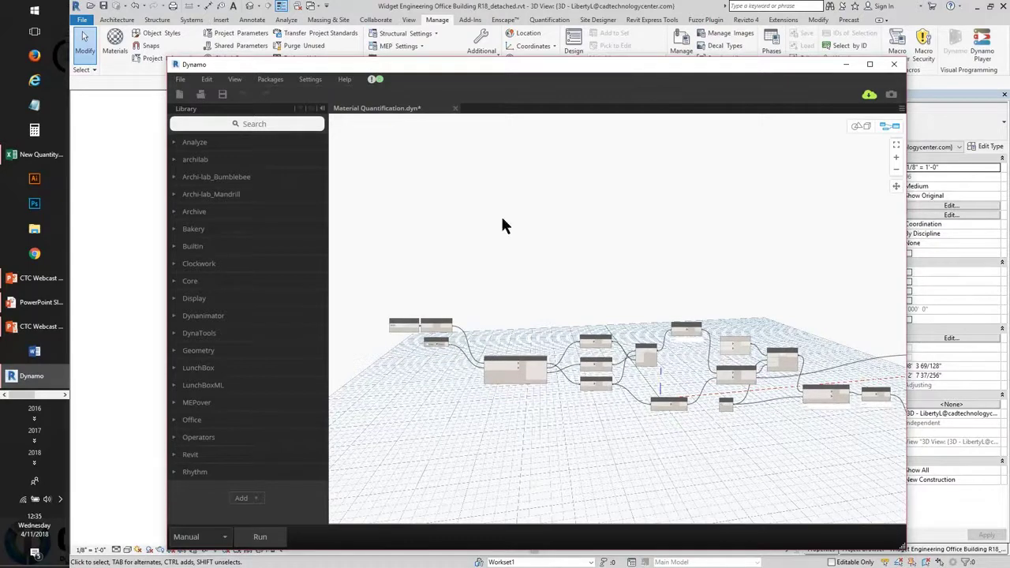
middle_click_drag(608, 297, 583, 290)
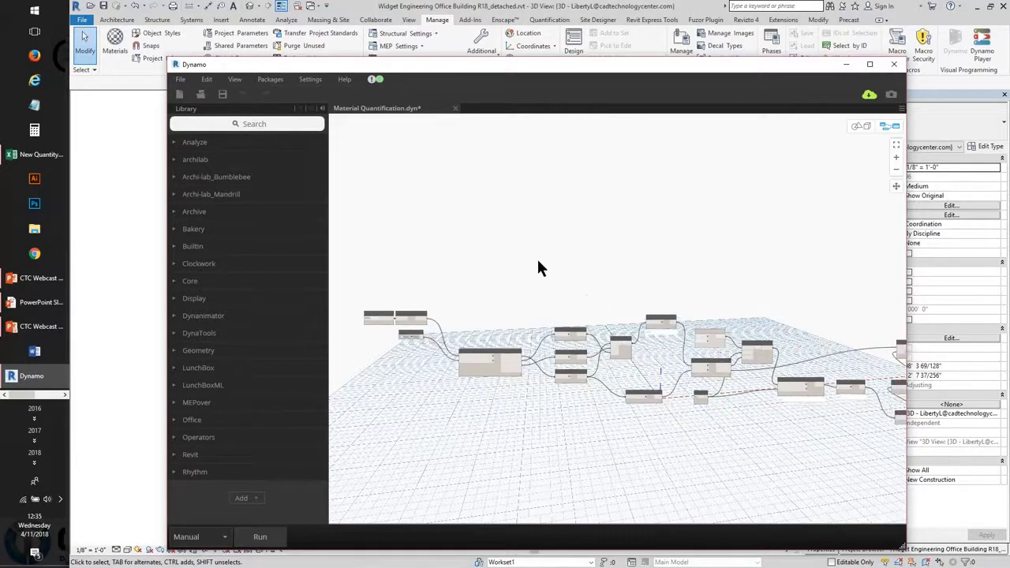
middle_click_drag(717, 401, 690, 397)
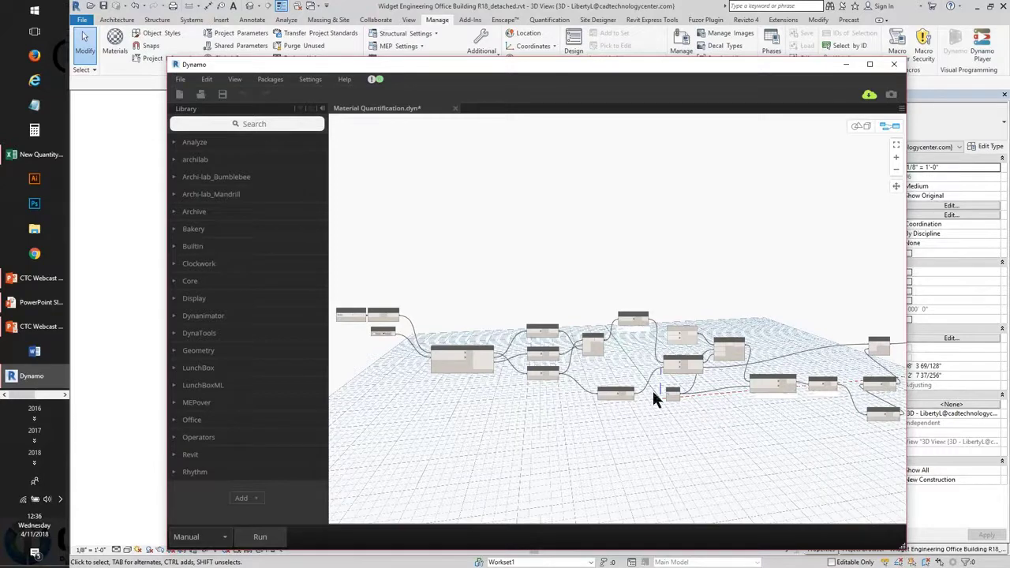
middle_click_drag(494, 446, 575, 433)
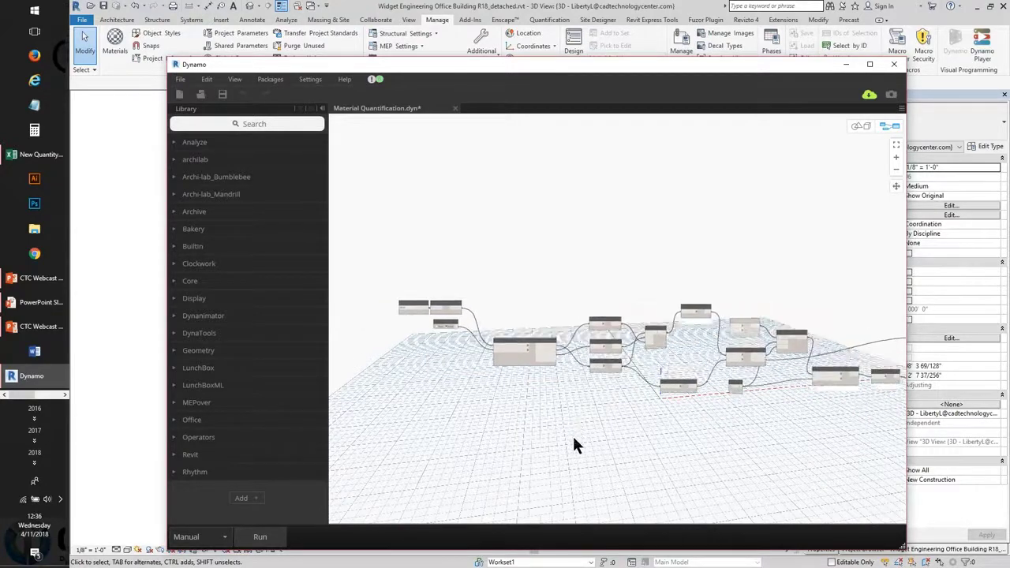
Examine the Categories, All Elements of Category and Boolean inputs and how they feed the Element.Materials node.
scroll(448, 336, "up", 5)
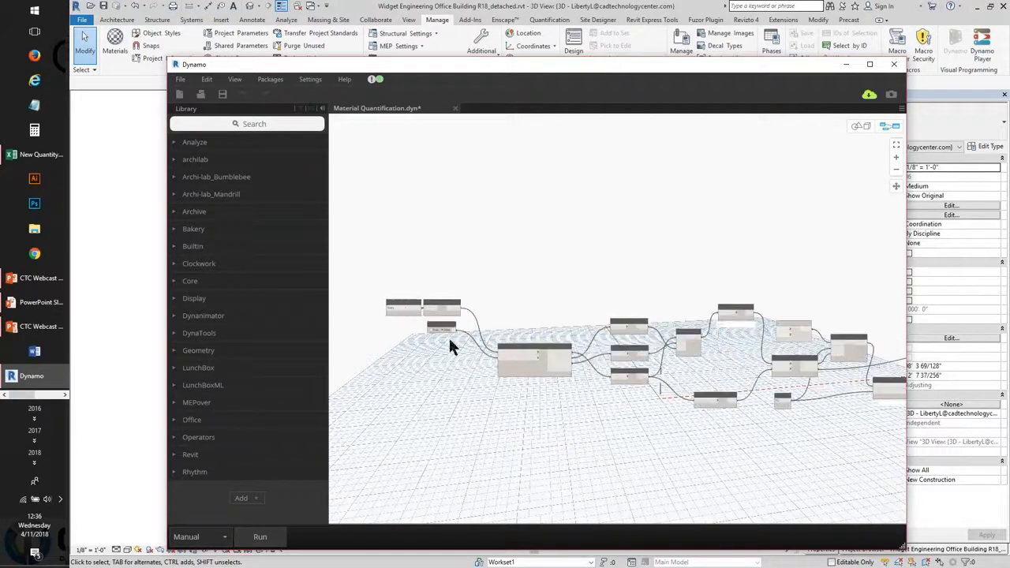
scroll(410, 319, "up", 3)
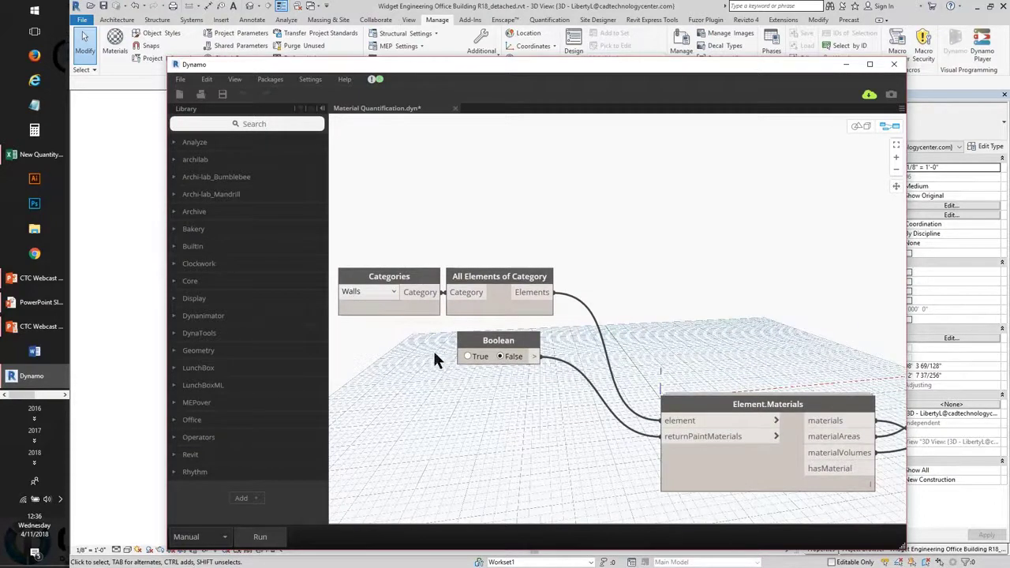
scroll(433, 355, "down", 3)
scroll(445, 368, "up", 2)
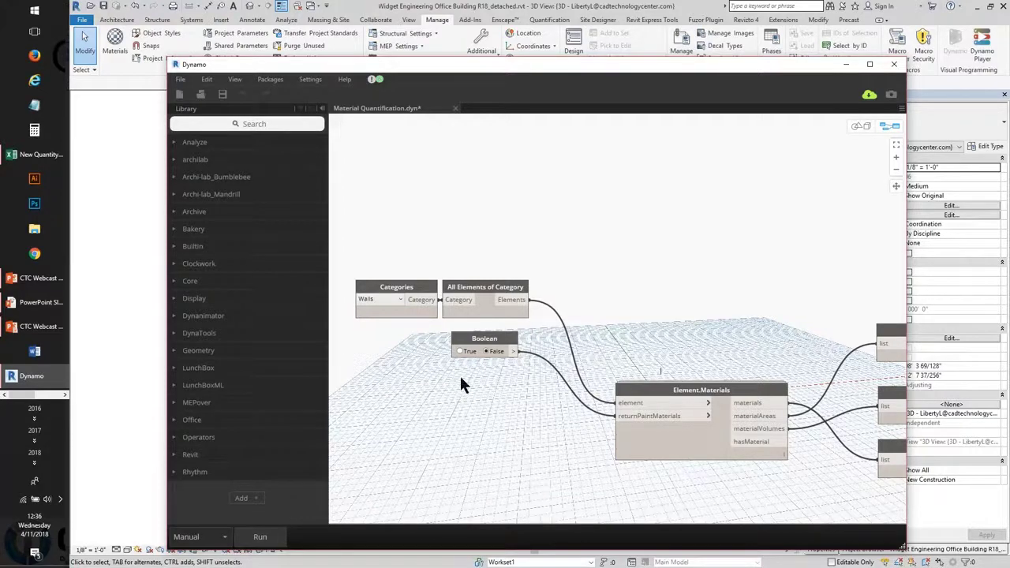
scroll(505, 380, "down", 3)
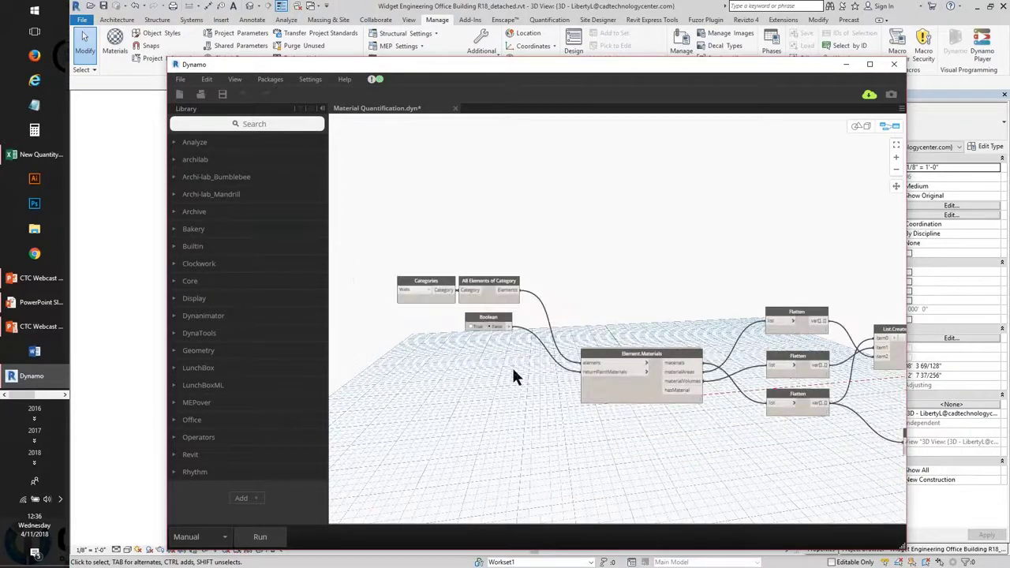
scroll(517, 366, "up", 4)
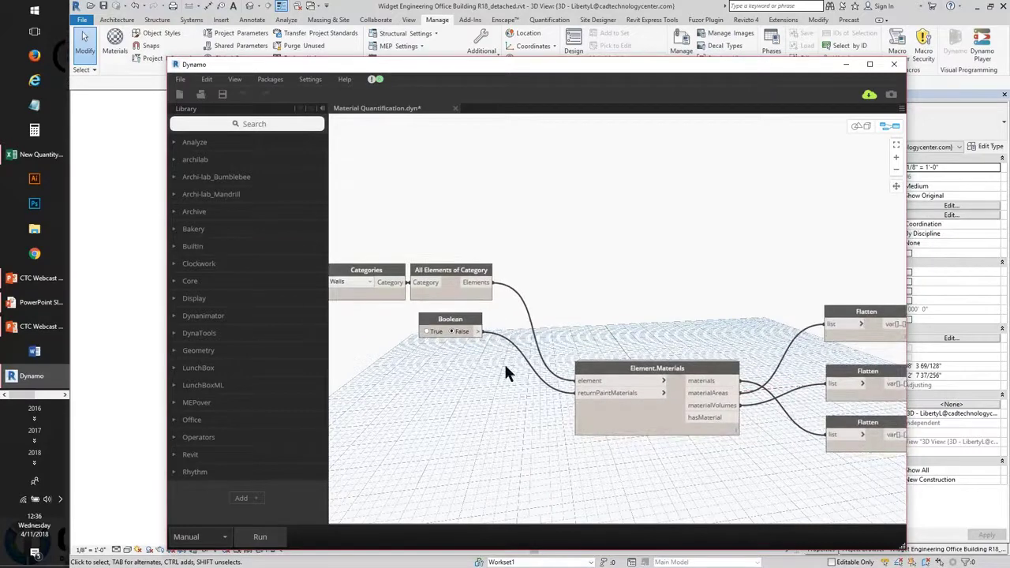
scroll(529, 371, "down", 3)
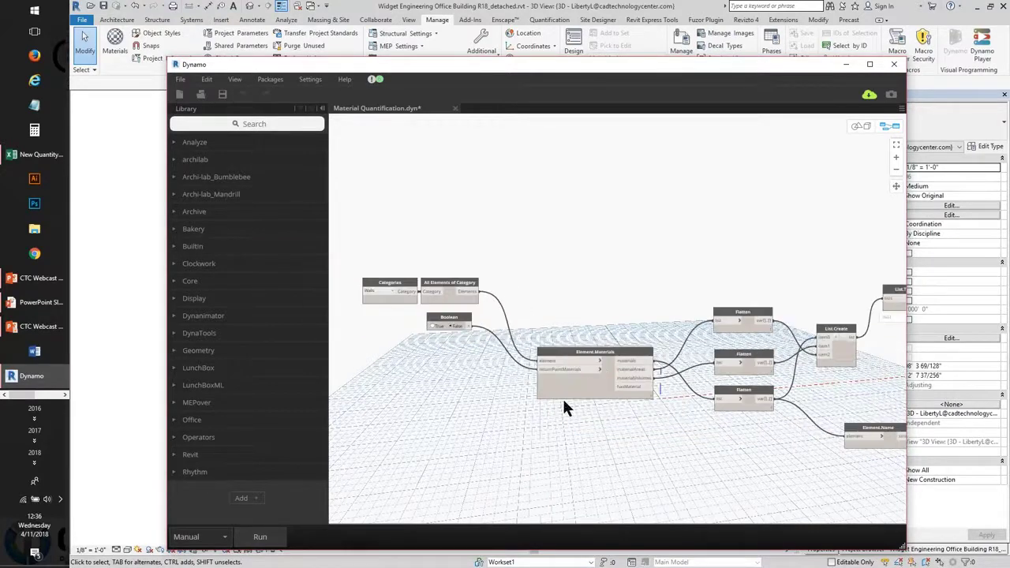
scroll(545, 398, "up", 4)
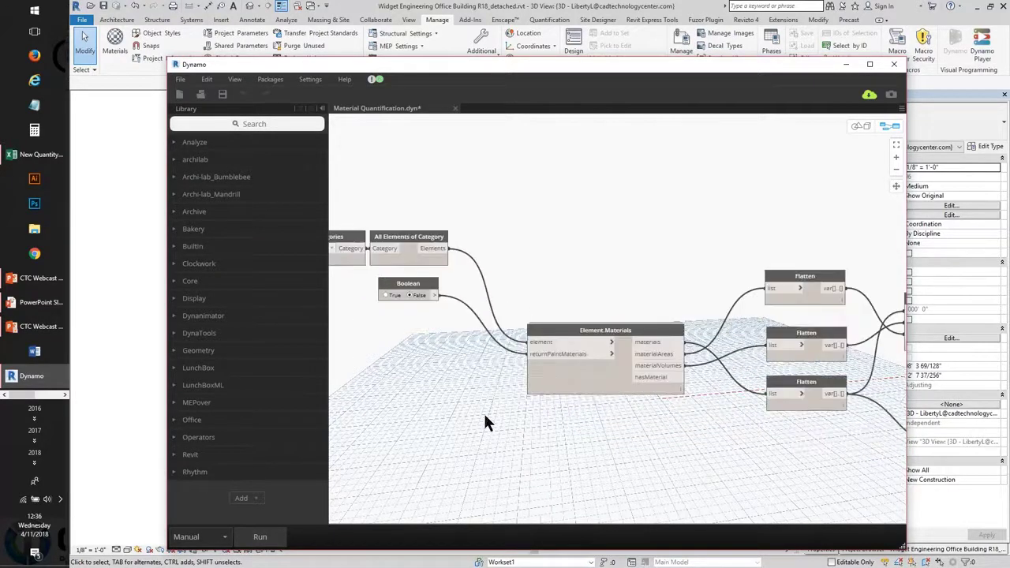
scroll(489, 415, "up", 2)
mouse_move(611, 345)
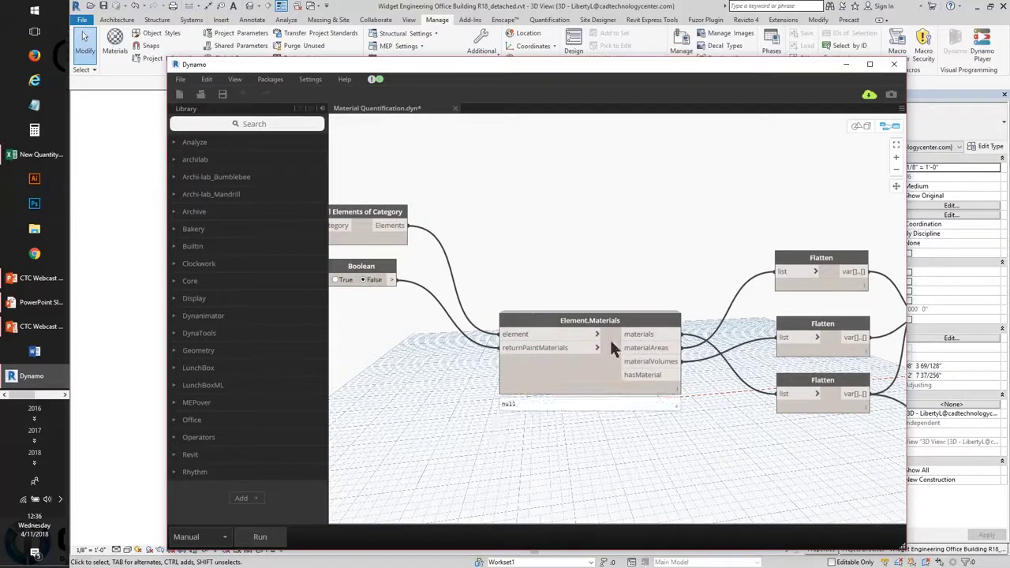
scroll(540, 363, "down", 2)
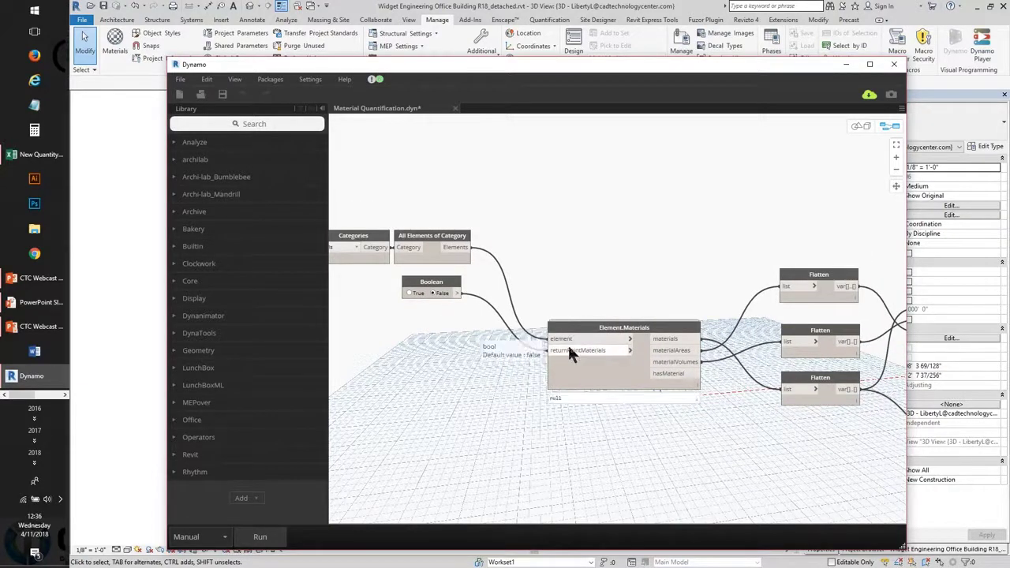
Move the Boolean node down, nearly level with the returnPaintMaterials input, and inspect the Element.Materials outputs.
left_click_drag(570, 350, 438, 325)
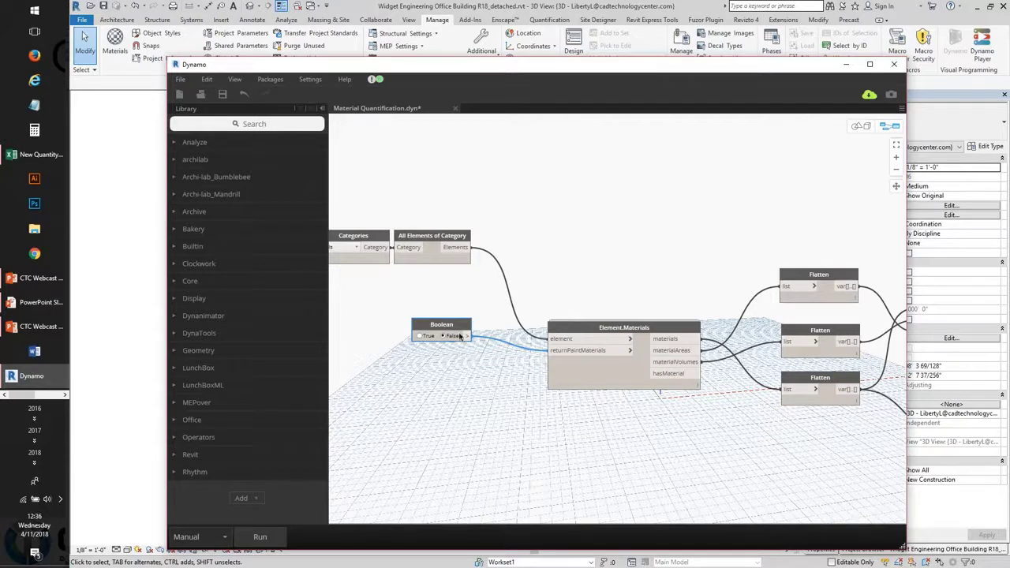
left_click_drag(446, 299, 369, 394)
middle_click_drag(460, 370, 456, 383)
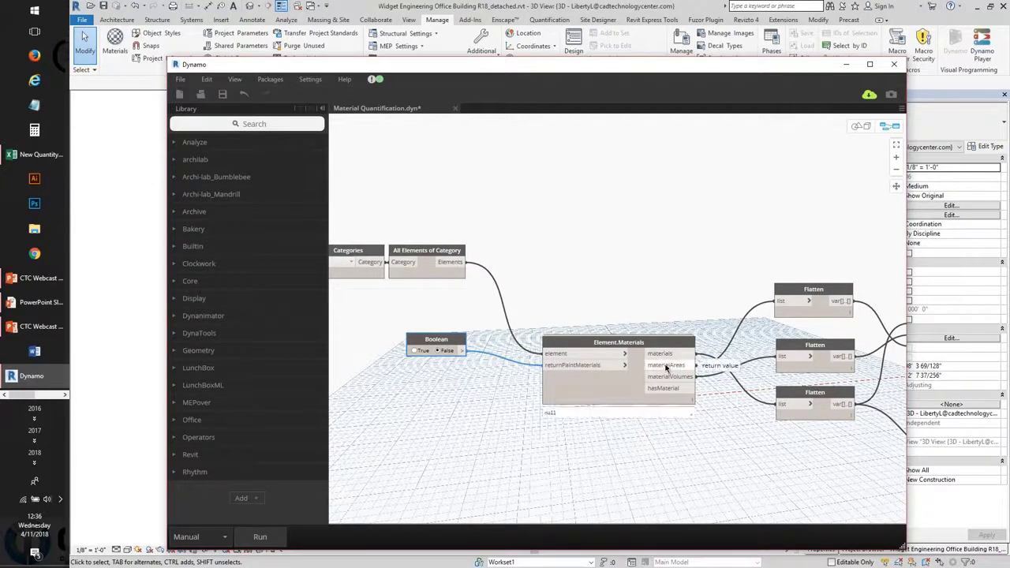
middle_click_drag(575, 347, 555, 365)
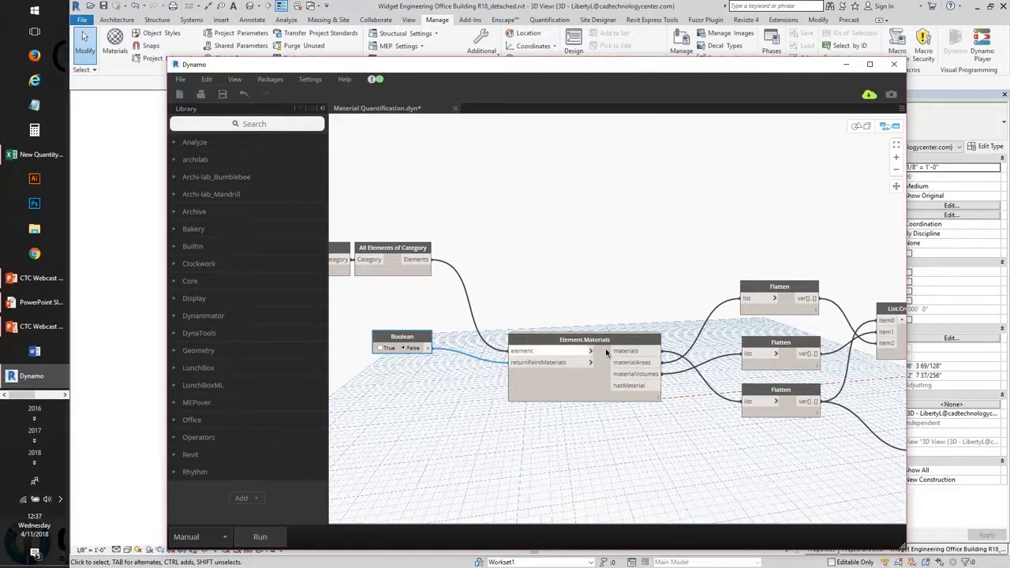
Examine how the Boolean node and the materials, materialAreas and materialVolumes outputs are wired around the Element.Materials node.
middle_click_drag(608, 351, 581, 348)
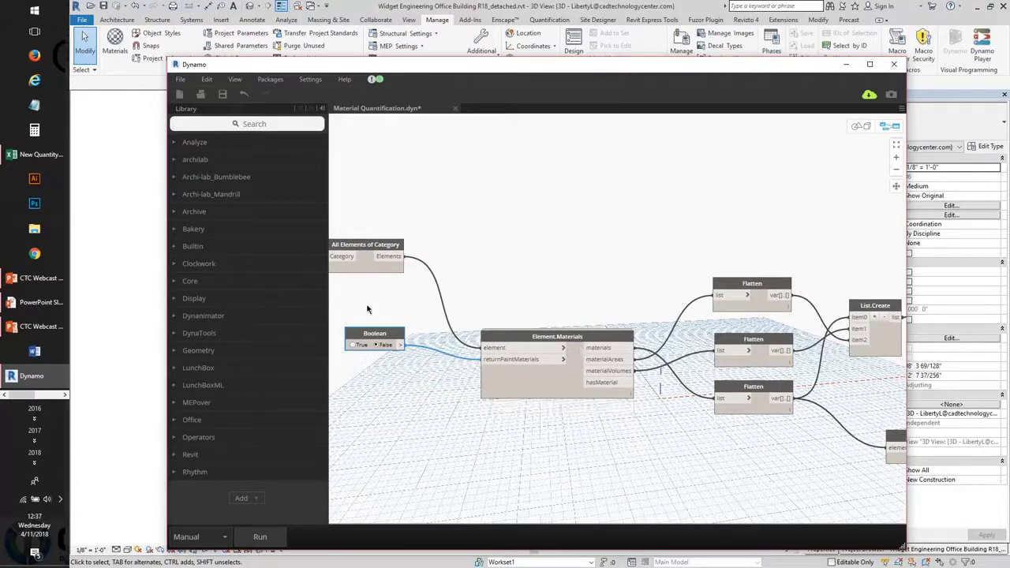
middle_click_drag(377, 342, 399, 343)
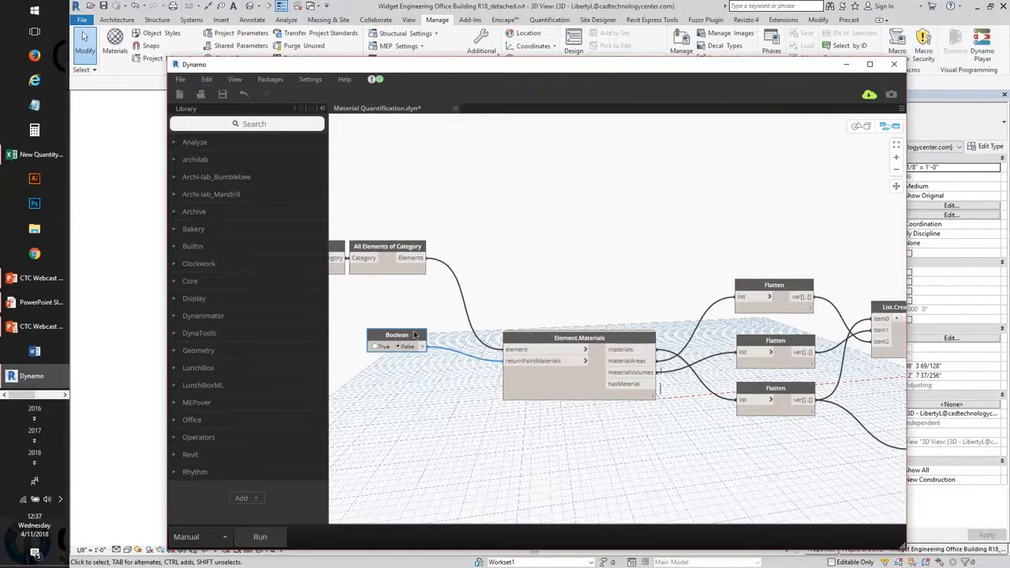
middle_click_drag(542, 367, 504, 375)
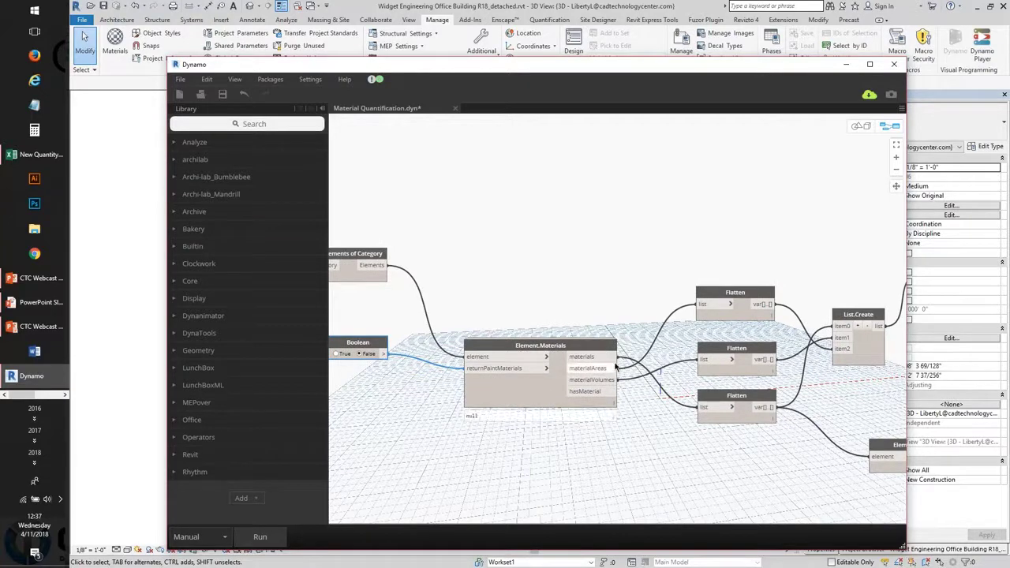
middle_click_drag(598, 374, 489, 377)
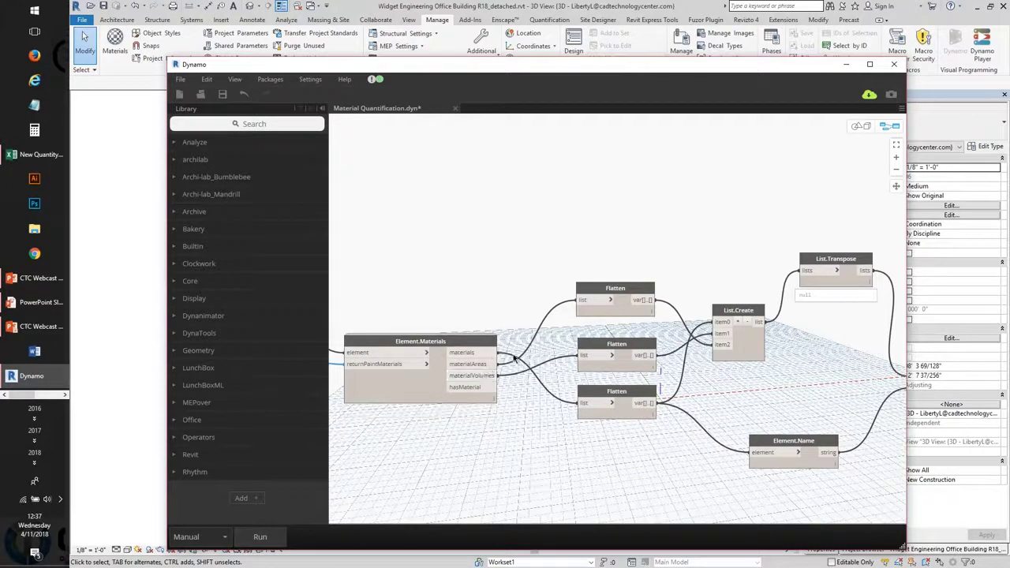
middle_click_drag(513, 358, 500, 362)
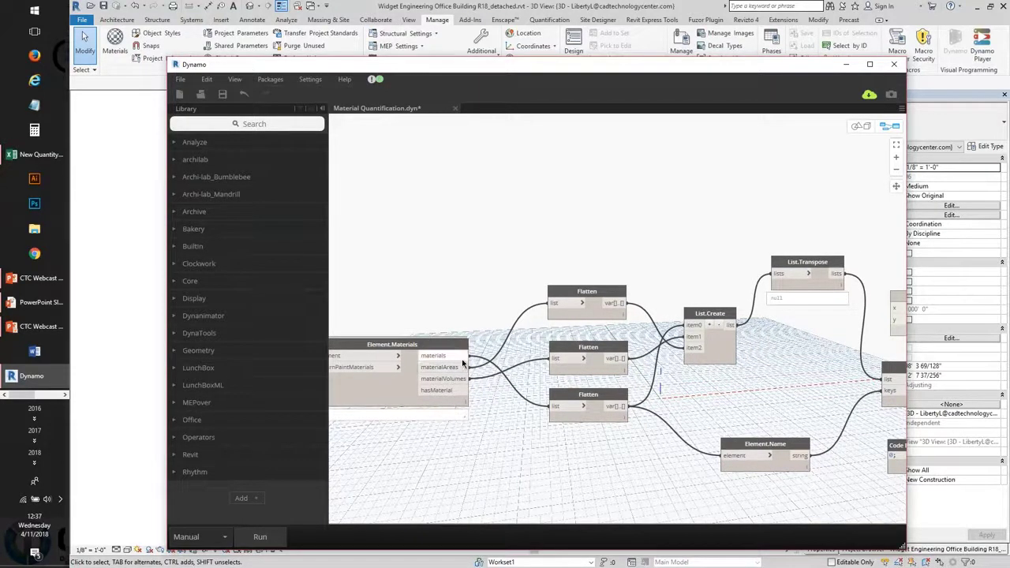
middle_click_drag(463, 361, 455, 341)
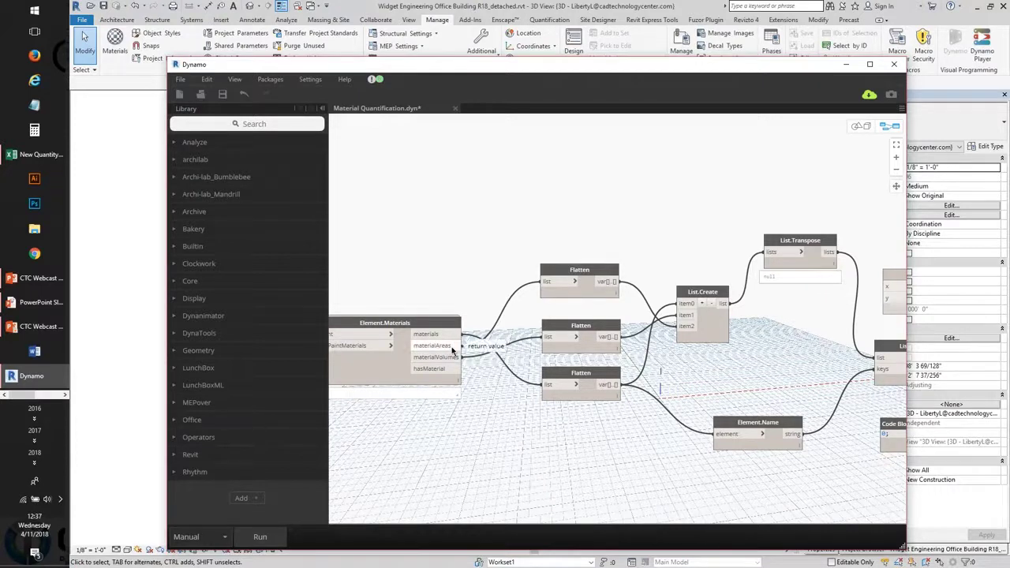
middle_click_drag(482, 382, 462, 387)
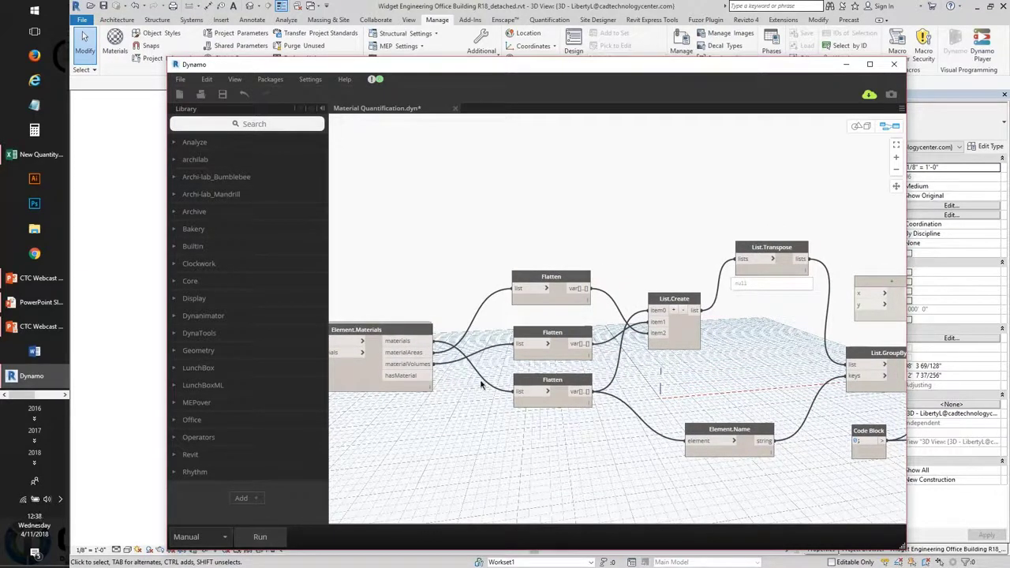
middle_click_drag(480, 383, 478, 387)
scroll(524, 336, "down", 2)
scroll(483, 334, "down", 2)
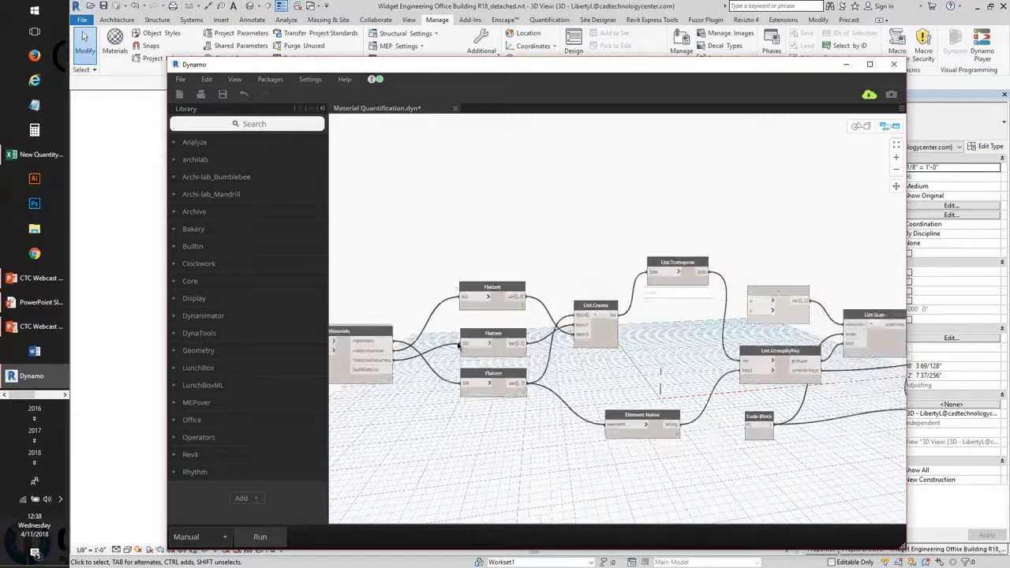
Trace the Element.Materials outputs into the three Flatten nodes and check which output feeds each list input.
scroll(482, 296, "up", 1)
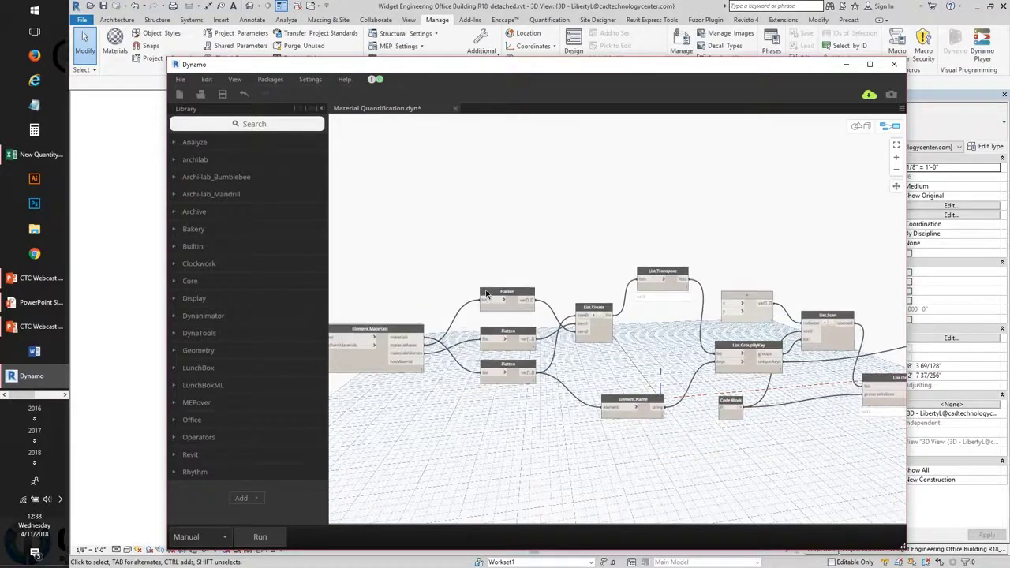
scroll(414, 339, "up", 2)
scroll(447, 341, "down", 2)
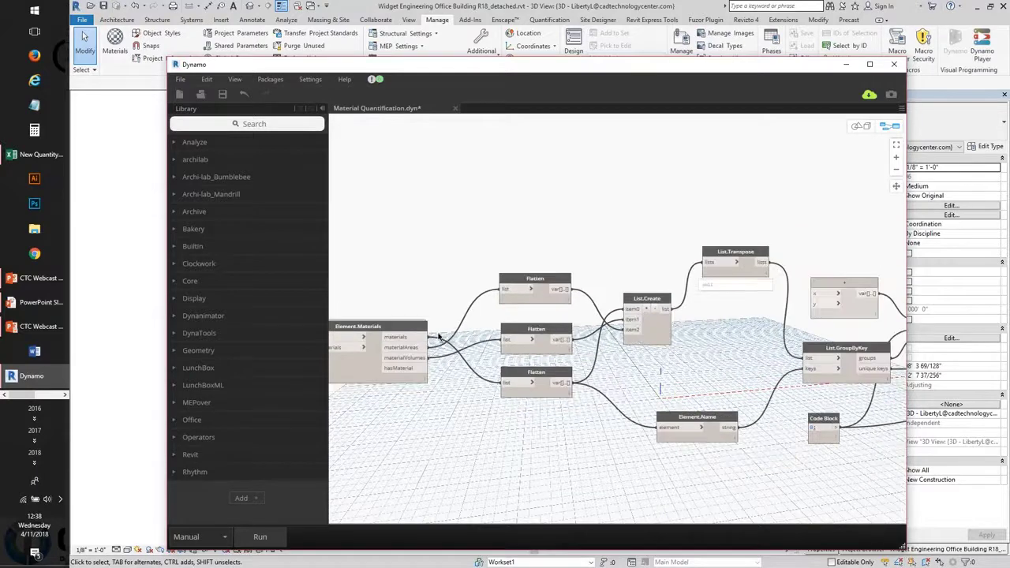
mouse_move(507, 373)
middle_mouse_down()
mouse_move(491, 376)
mouse_move(509, 376)
middle_mouse_up()
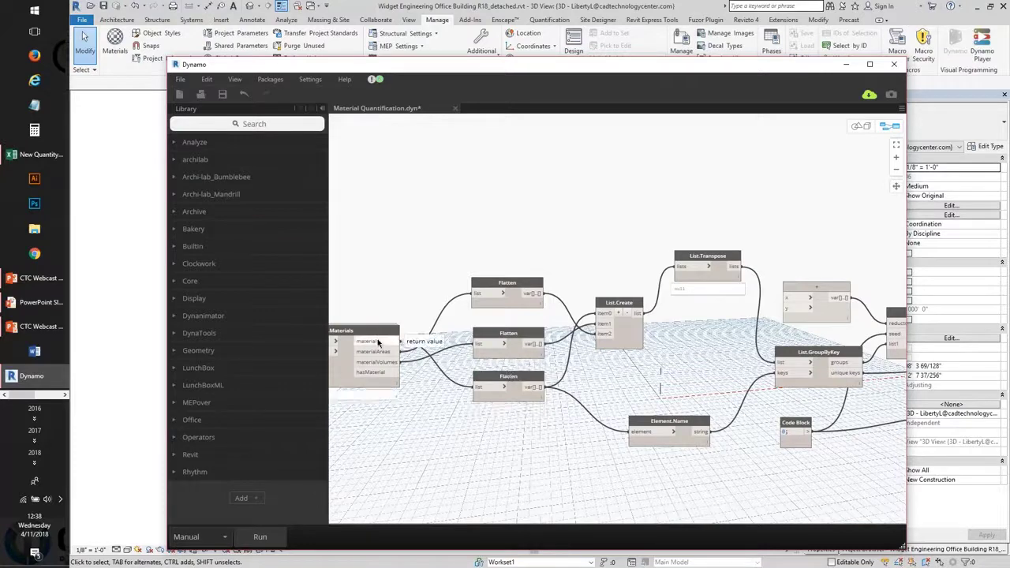
mouse_move(461, 341)
middle_mouse_down()
mouse_move(435, 342)
mouse_move(473, 345)
middle_mouse_up()
middle_click_drag(542, 371, 511, 361)
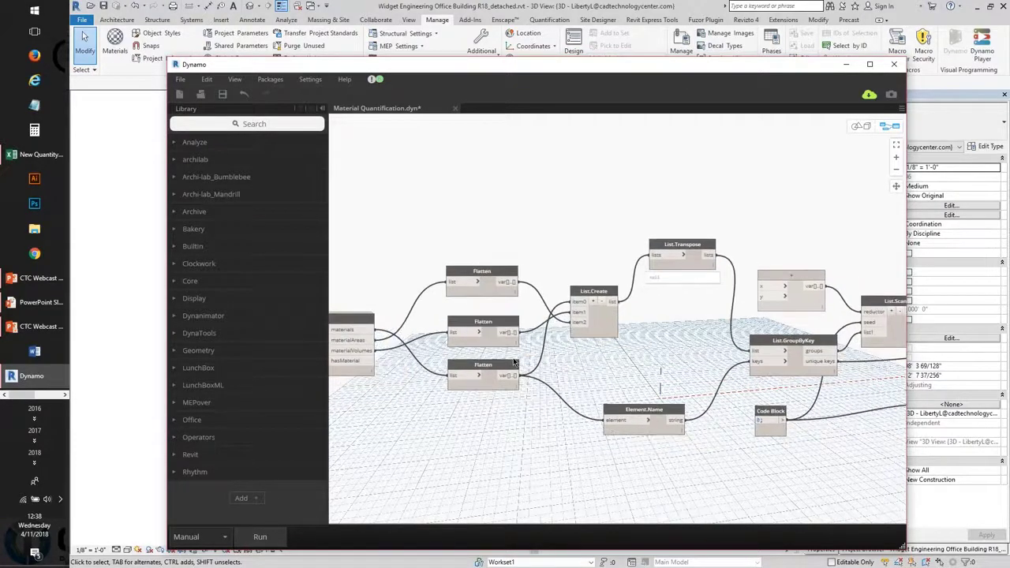
scroll(466, 232, "down", 1)
middle_click_drag(485, 293, 548, 292)
scroll(436, 314, "up", 4)
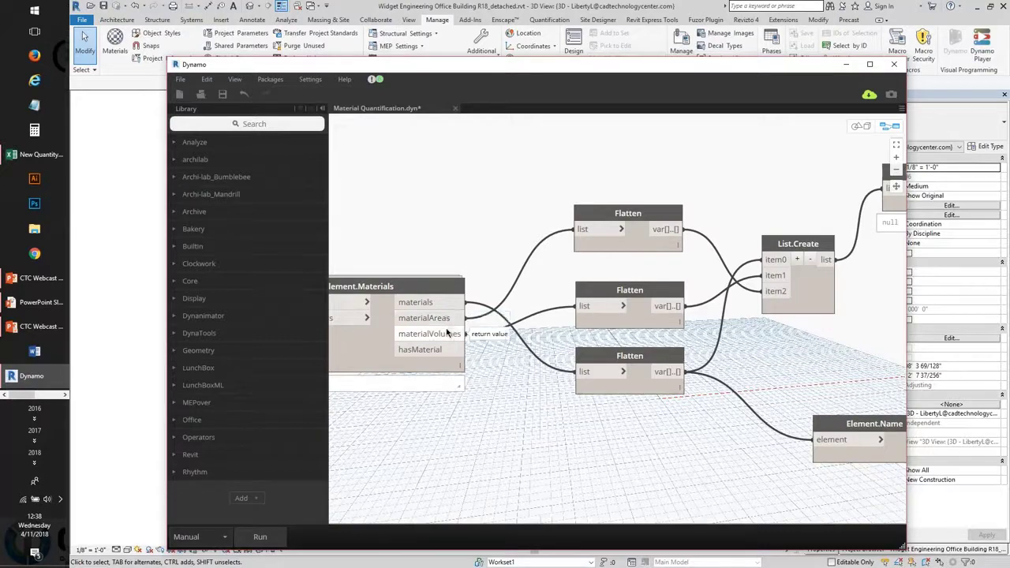
scroll(448, 337, "down", 3)
middle_click_drag(596, 330, 539, 295)
scroll(493, 296, "down", 3)
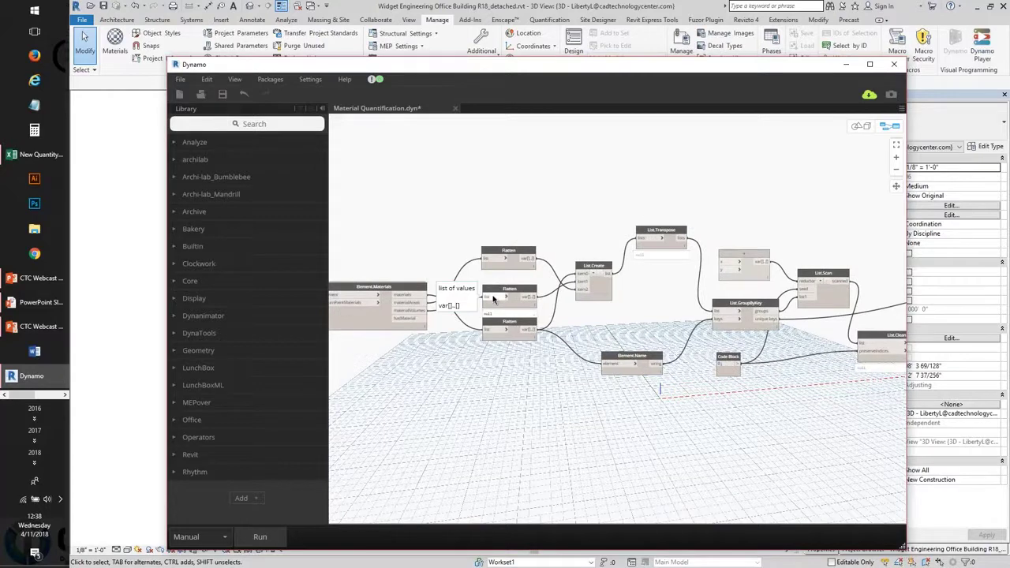
Follow the flattened lists through List.Create, List.Transpose and Element.Name to the List.GroupByKey node.
middle_click_drag(597, 308, 541, 293)
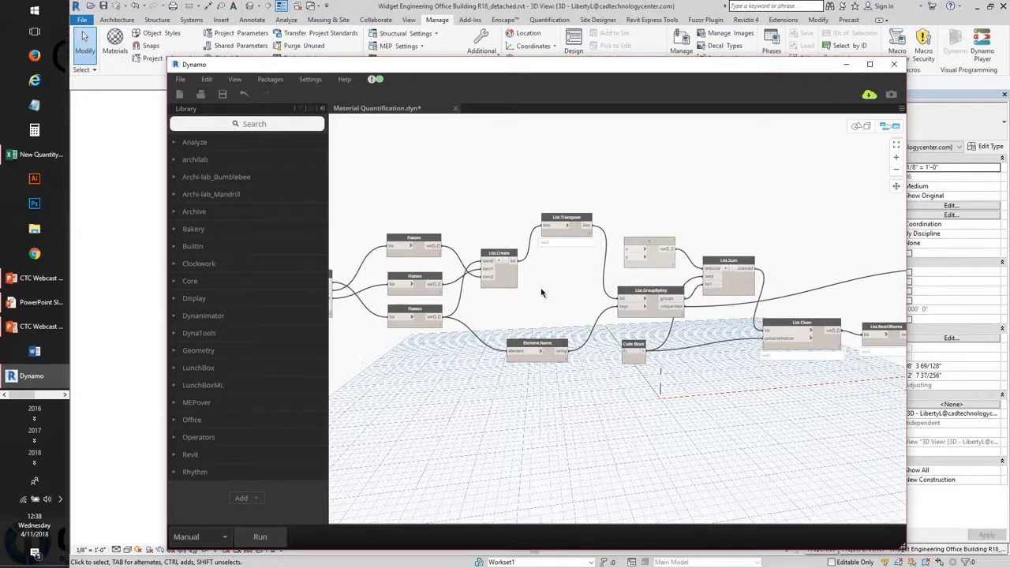
middle_click_drag(605, 284, 550, 290)
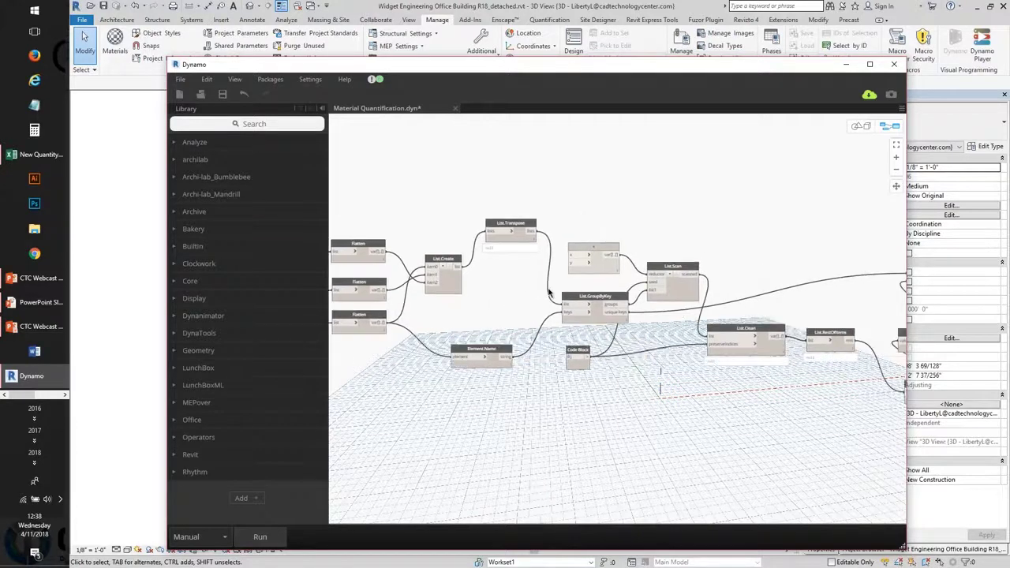
middle_click_drag(431, 297, 517, 309)
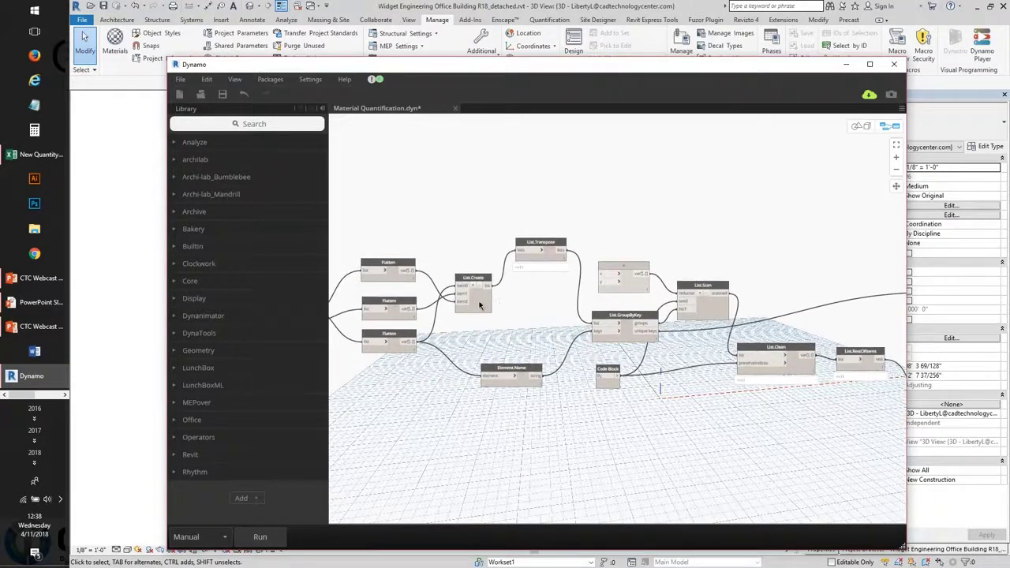
scroll(471, 300, "up", 3)
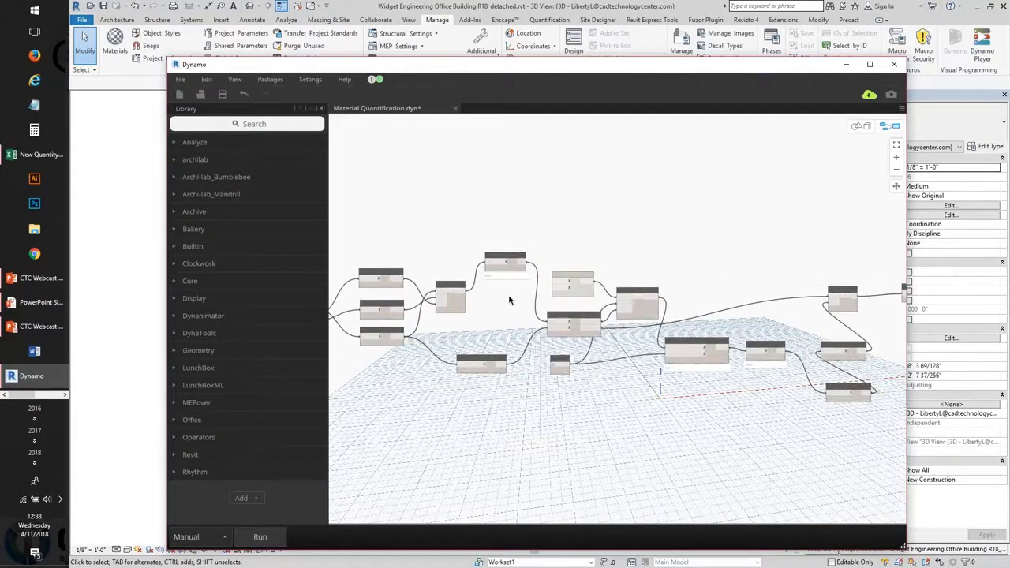
scroll(506, 317, "down", 1)
scroll(497, 296, "down", 1)
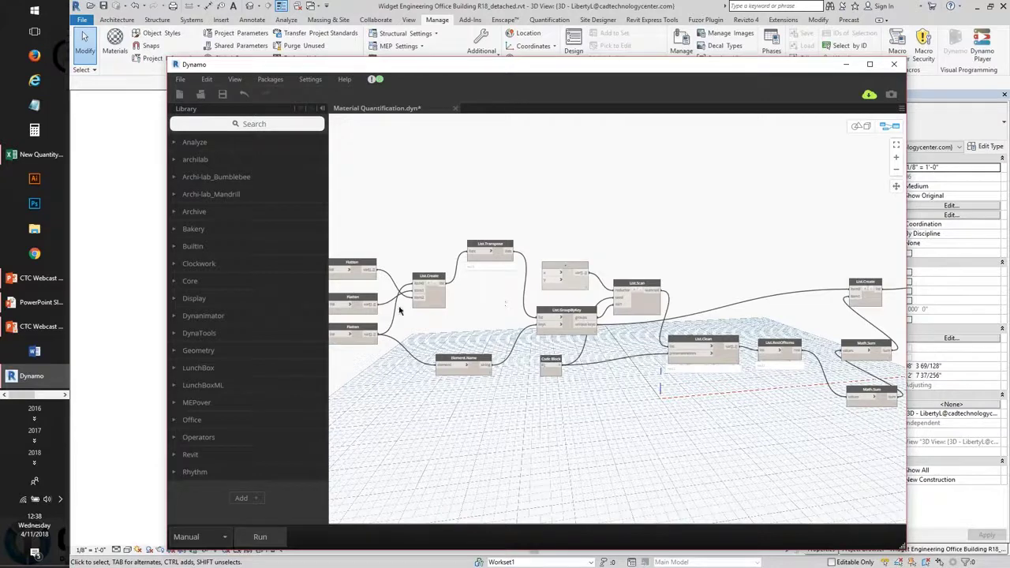
middle_click_drag(400, 309, 463, 295)
middle_click_drag(550, 284, 526, 289)
middle_click_drag(588, 305, 533, 307)
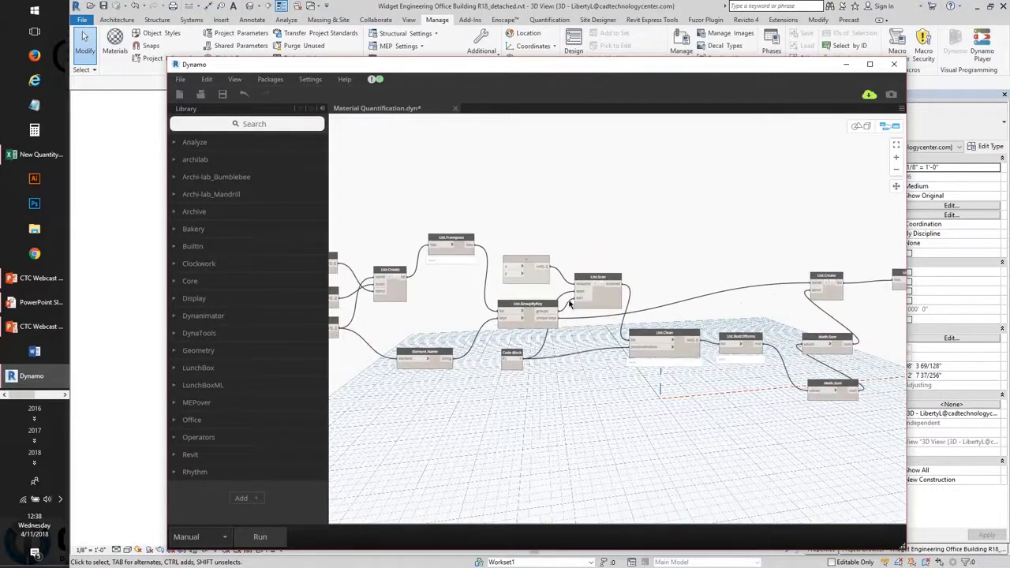
Examine how the grouped material values pass through List.Scan, List.Clean and List.RestOfItems into the two Math.Sum nodes.
scroll(520, 312, "up", 3)
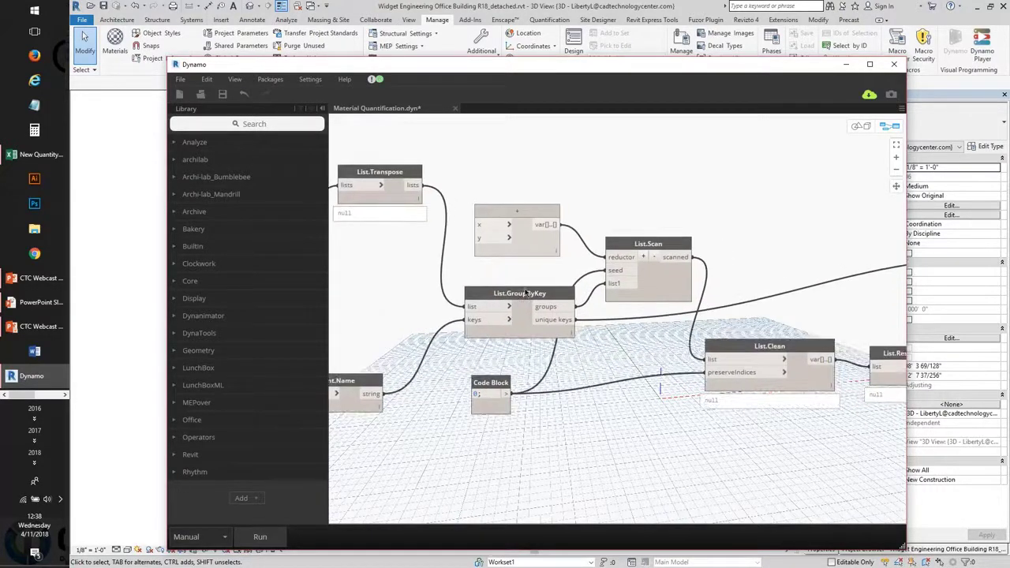
scroll(552, 305, "down", 2)
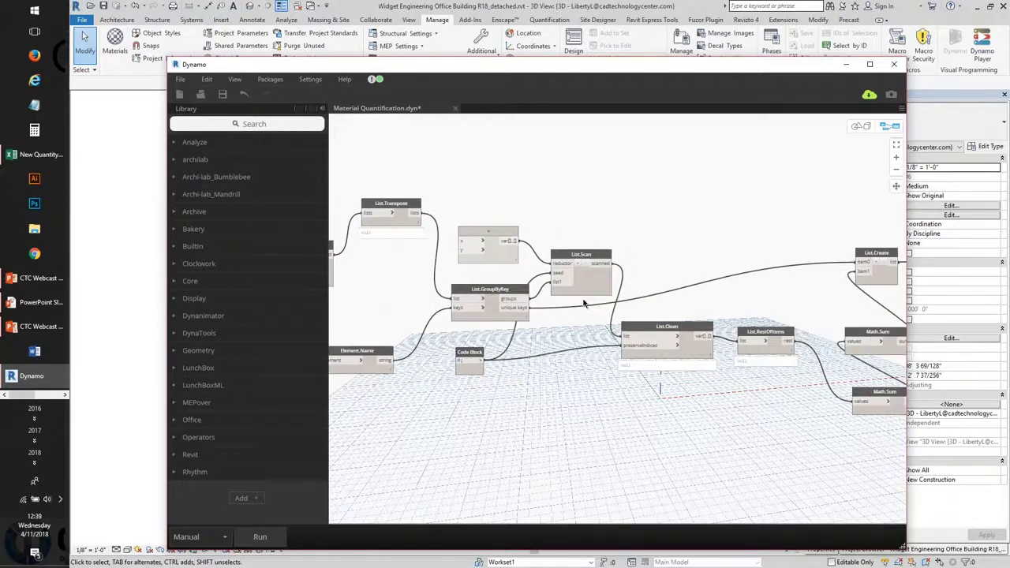
scroll(584, 303, "down", 4)
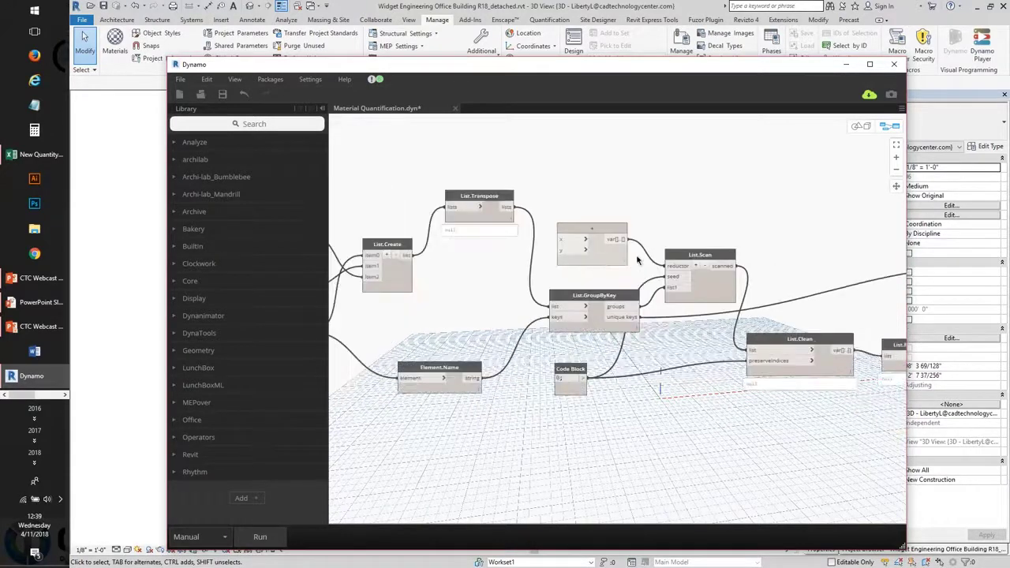
scroll(545, 292, "up", 5)
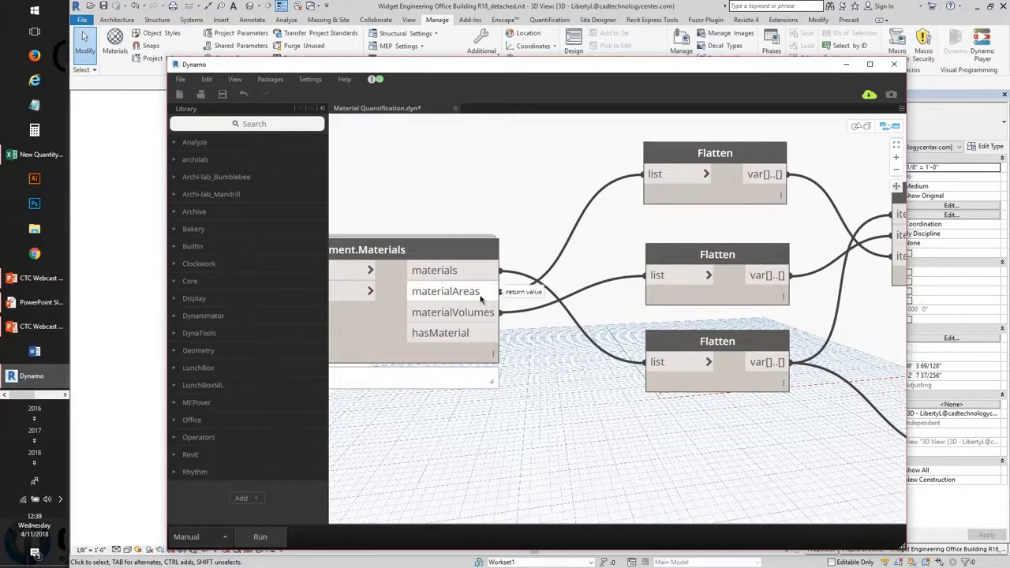
scroll(480, 300, "down", 5)
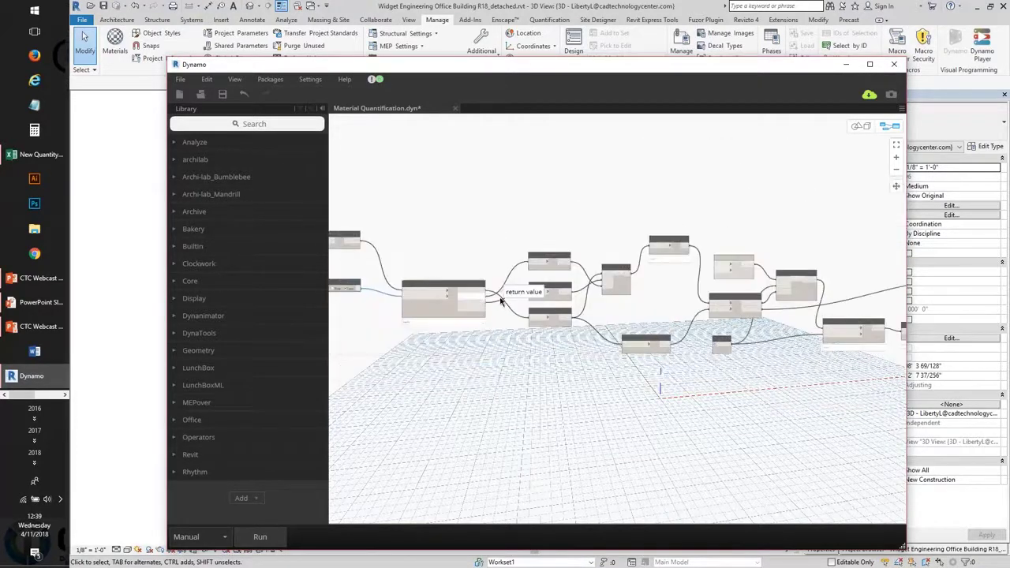
scroll(646, 295, "up", 4)
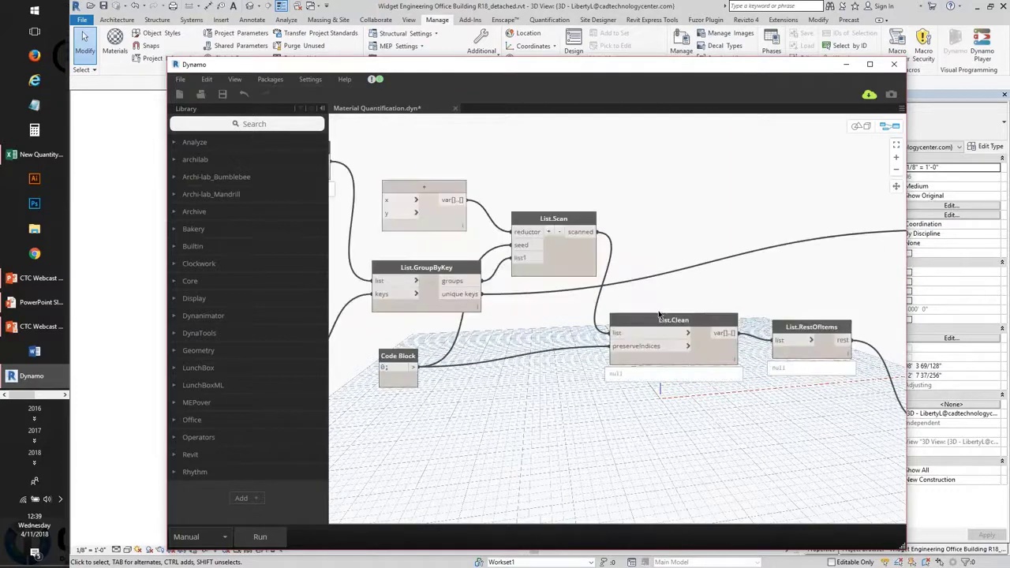
scroll(615, 303, "down", 1)
middle_click_drag(692, 295, 591, 289)
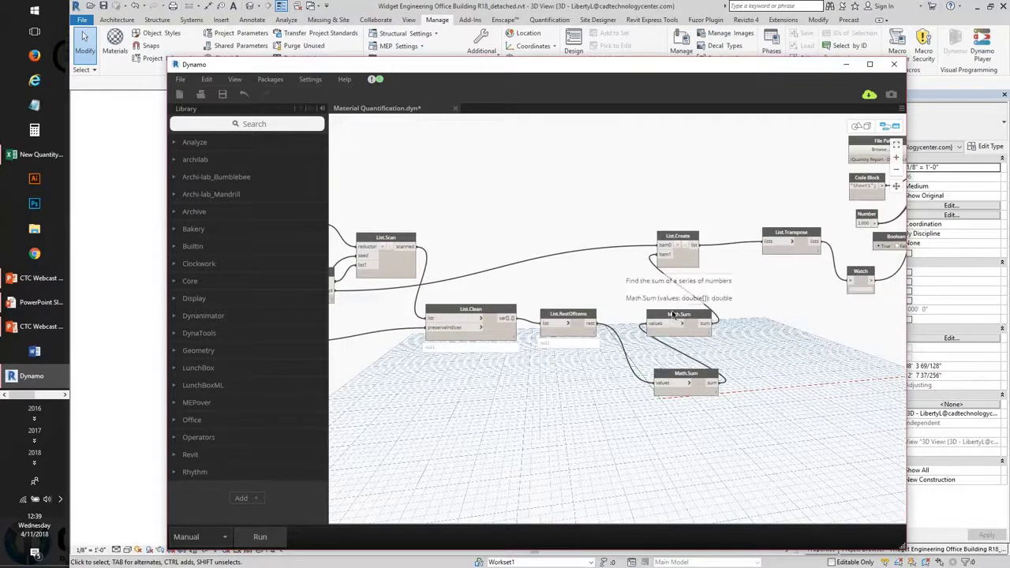
middle_click_drag(672, 316, 586, 338)
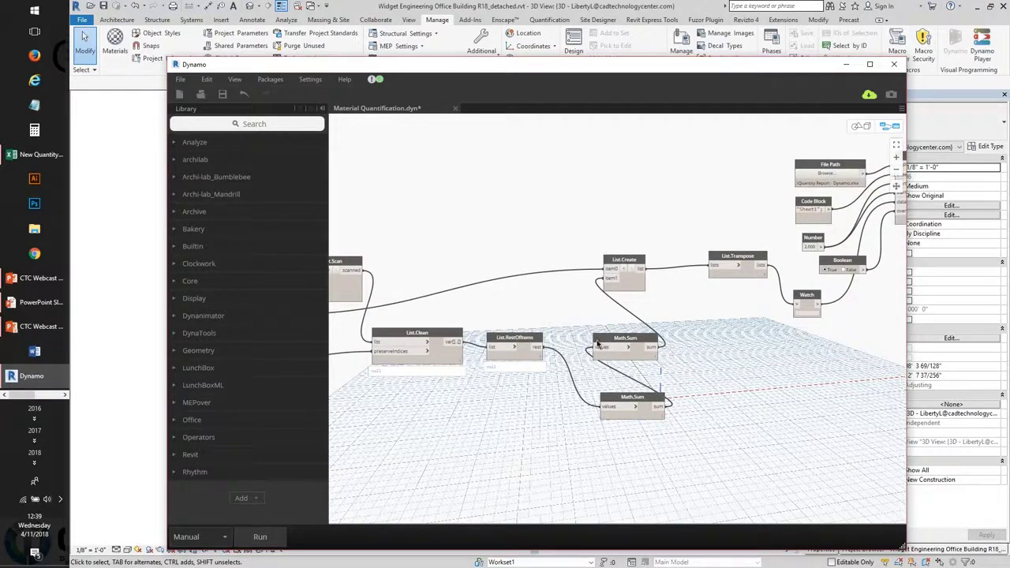
Inspect the Excel.WriteToFile inputs and move the Boolean node feeding overWrite down, just above the Watch node.
middle_click_drag(705, 337, 683, 363)
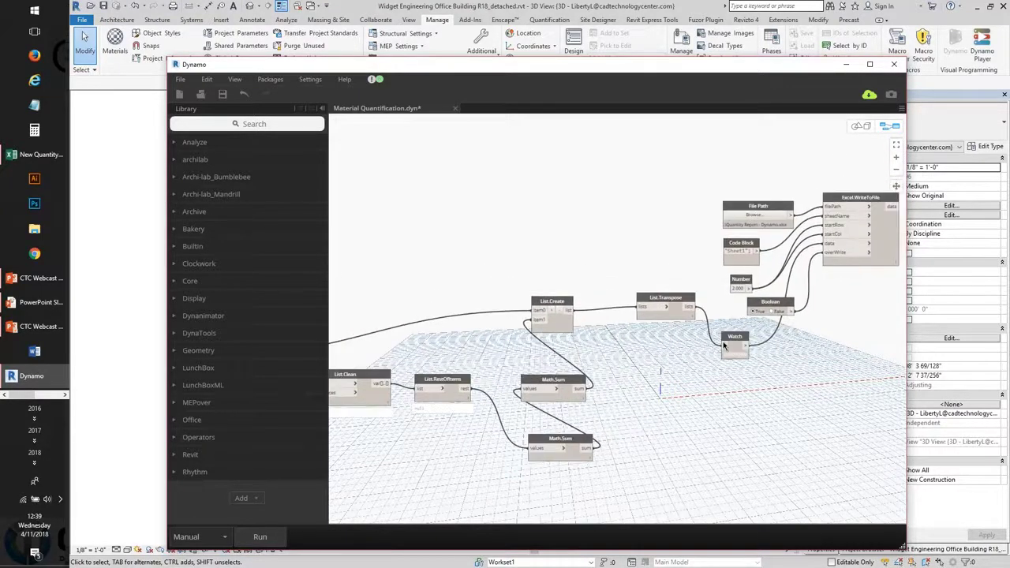
middle_click_drag(788, 331, 766, 347)
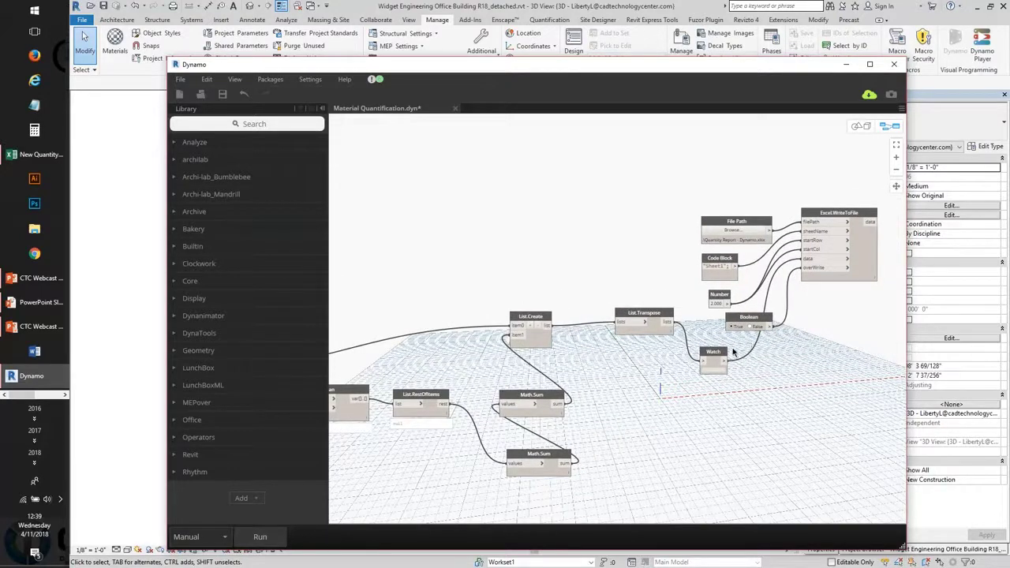
middle_click_drag(779, 341, 743, 343)
scroll(780, 326, "up", 2)
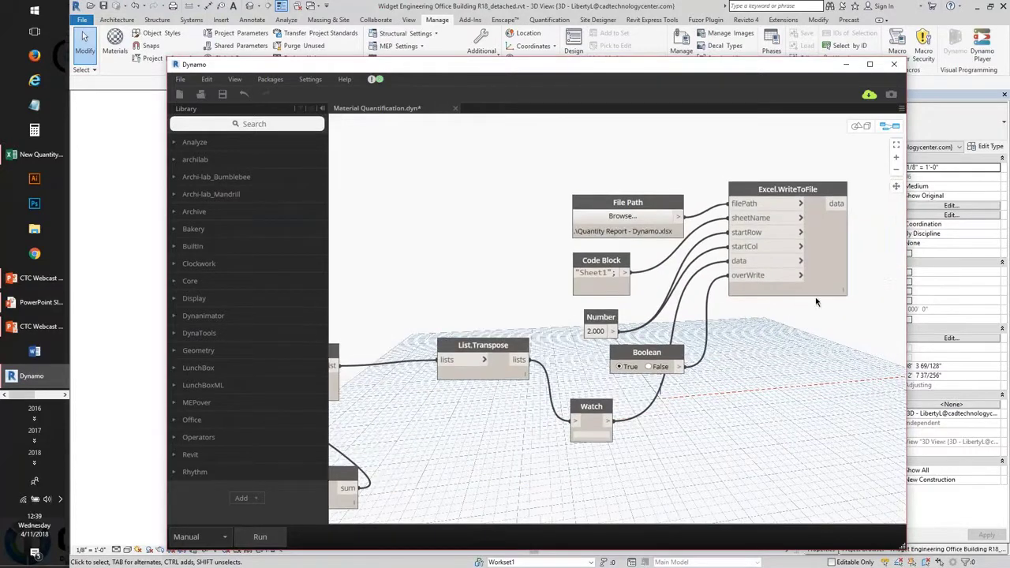
middle_click_drag(813, 291, 796, 300)
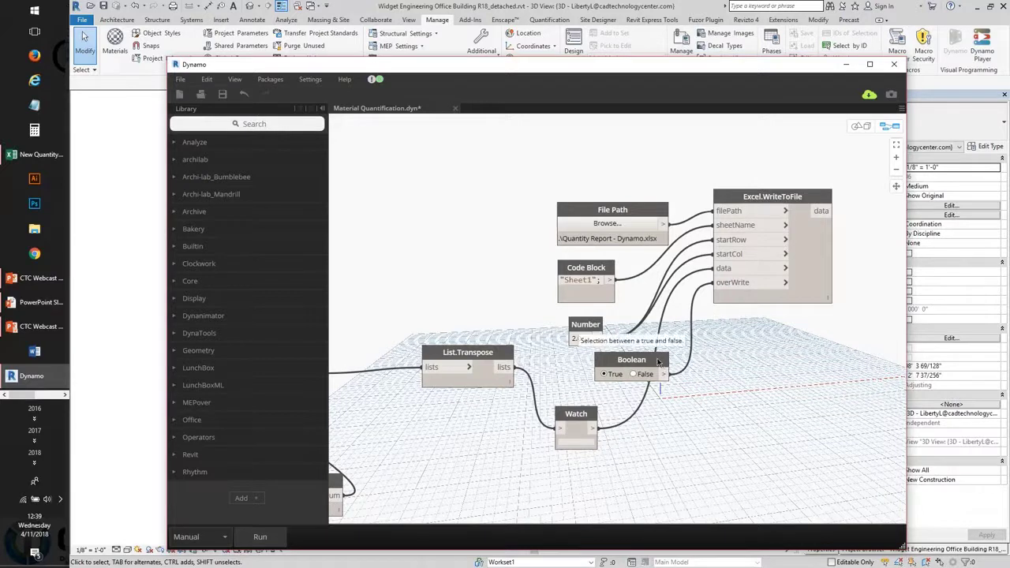
left_click_drag(658, 362, 655, 383)
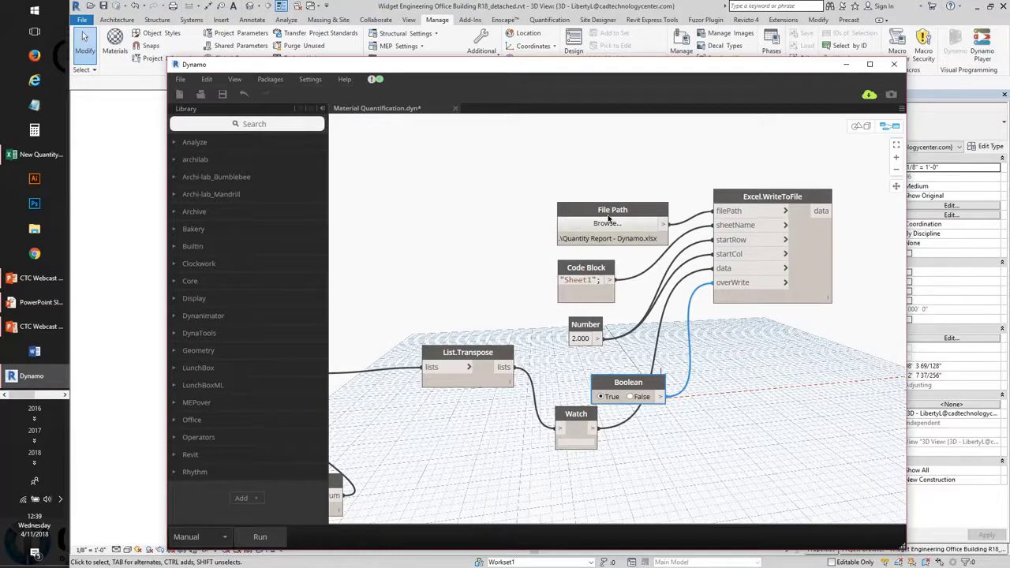
scroll(457, 289, "down", 5)
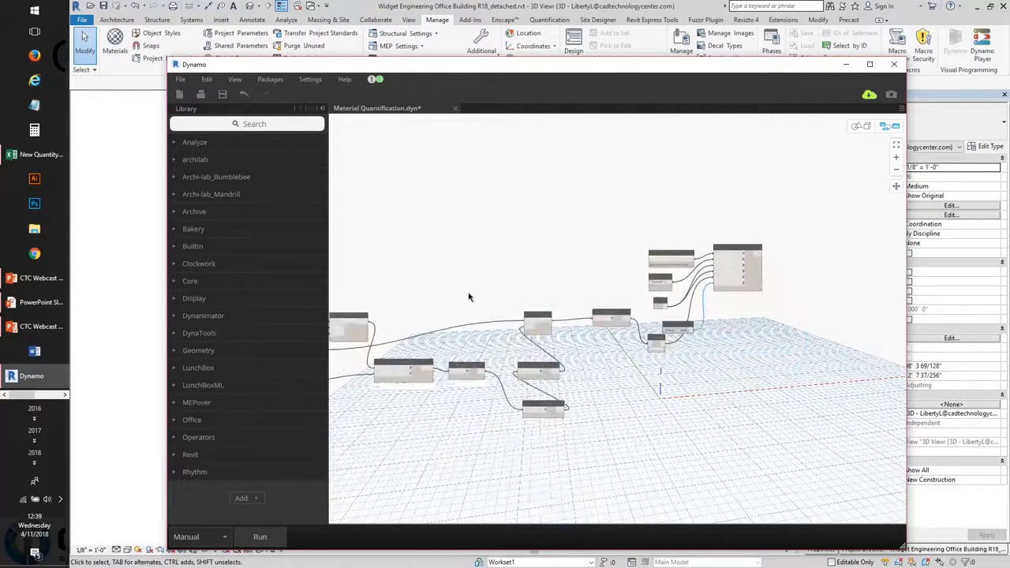
scroll(468, 297, "down", 5)
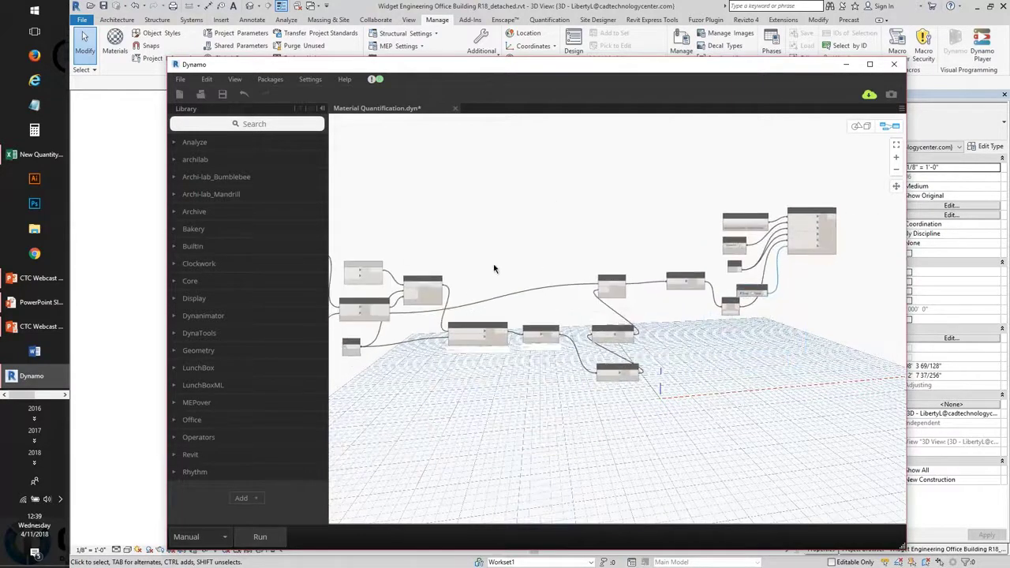
Run the material quantification graph to write its results to Excel, and widen columns C and D of the Dynamo quantity report.
left_click(259, 537)
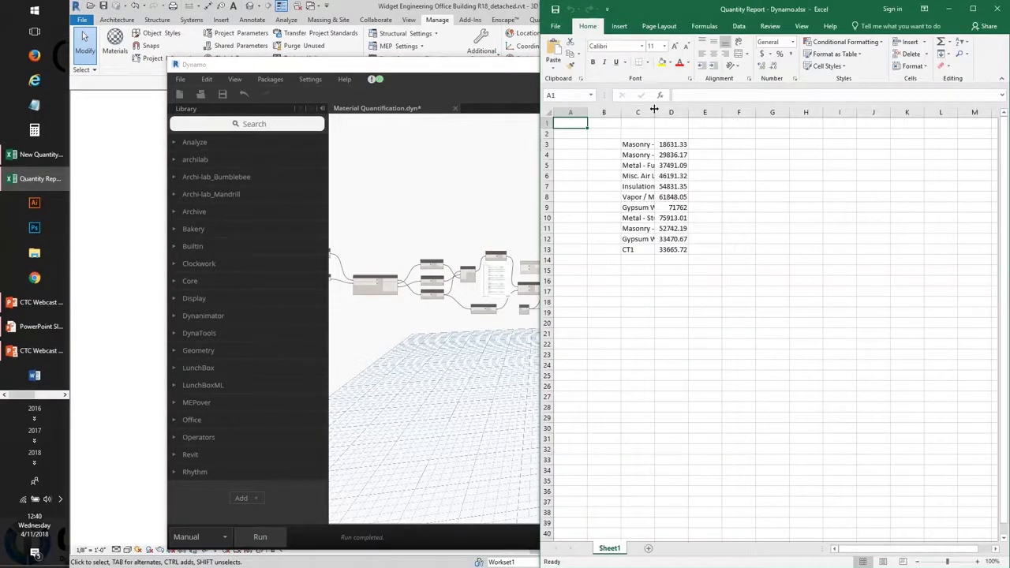
left_click_drag(655, 112, 830, 112)
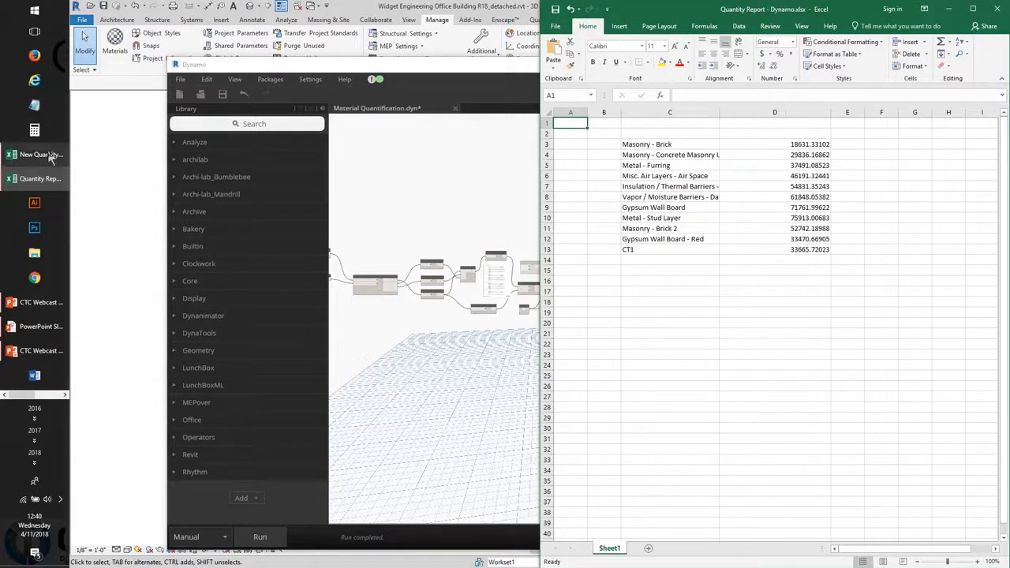
Switch to Excel and bring up the Dynamo and Navisworks quantity reports side by side to compare them.
left_click(492, 344)
scroll(492, 344, "down", 4)
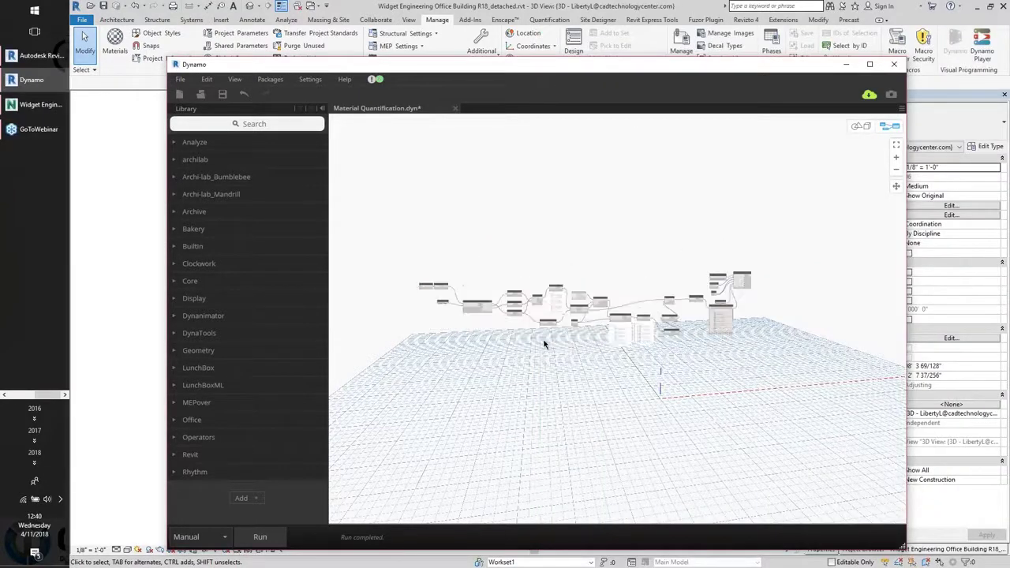
left_click(4, 395)
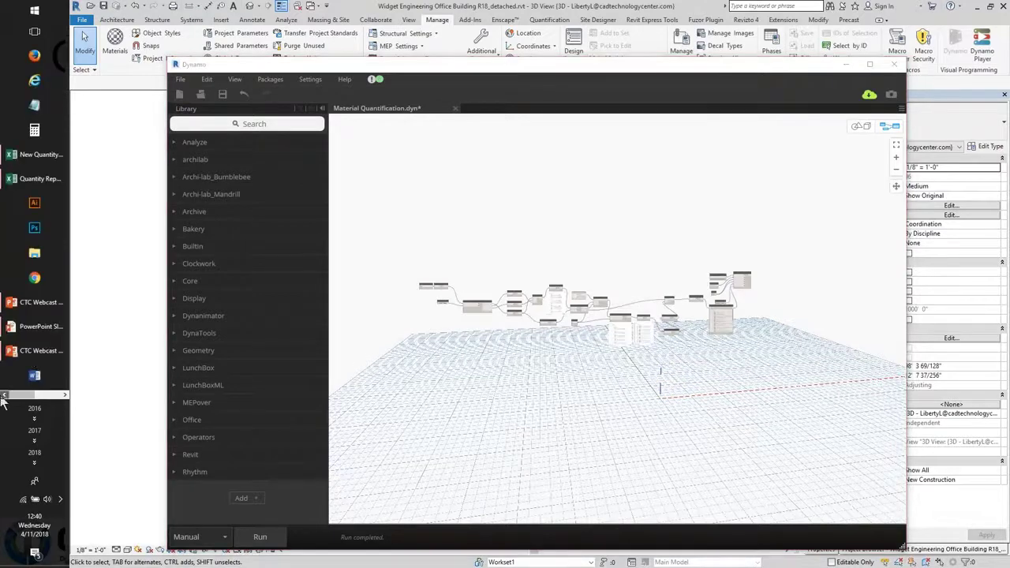
left_click(32, 178)
left_click(31, 155)
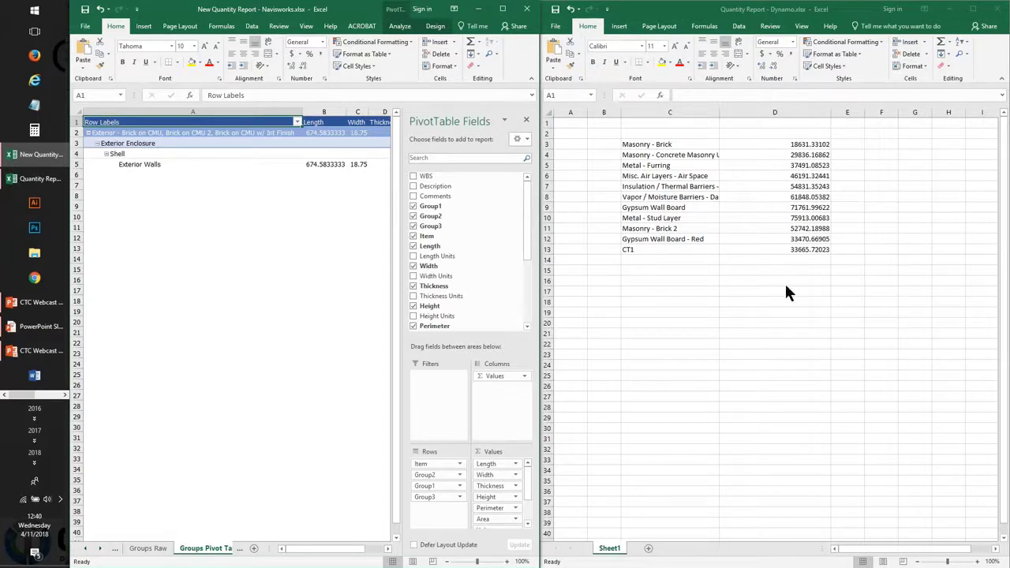
left_click(765, 265)
left_click(261, 338)
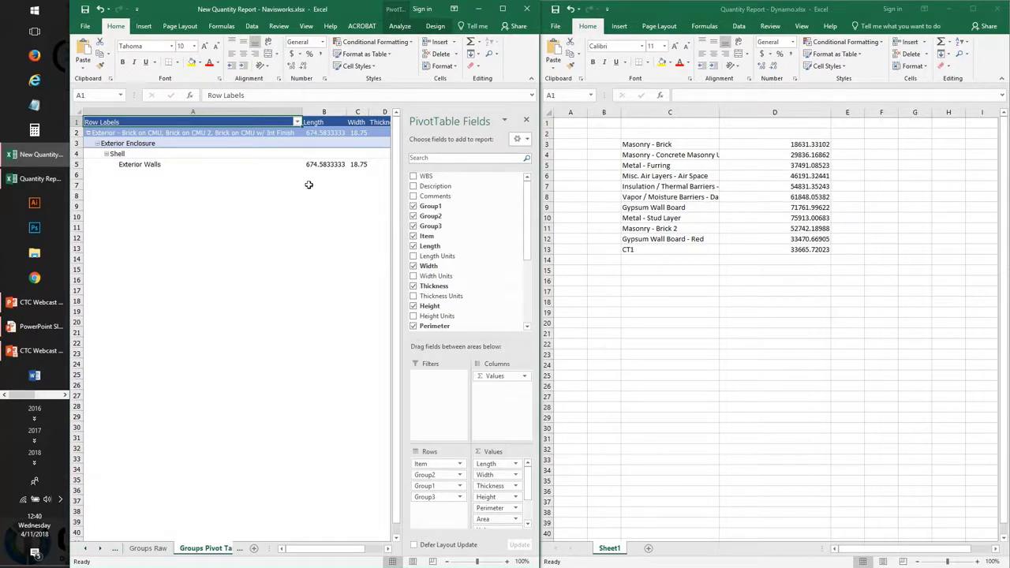